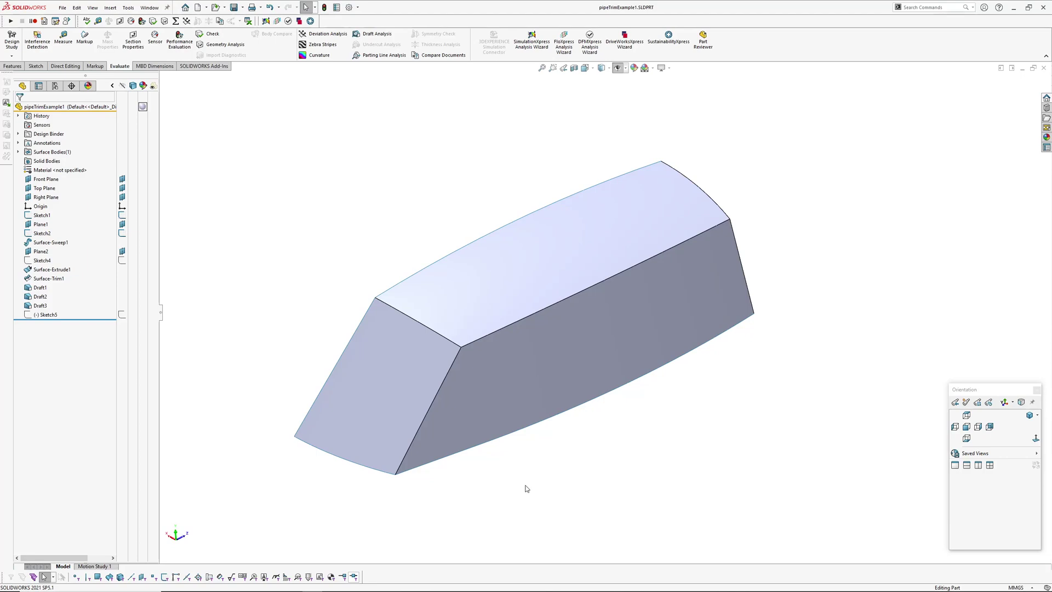
# Review the G0 to G3 continuity comb plots on the Alias Workbench curve evaluation page and return to the SOLIDWORKS part.
pyautogui.moveTo(567, 466); pyautogui.dragTo(570, 463, button='middle')
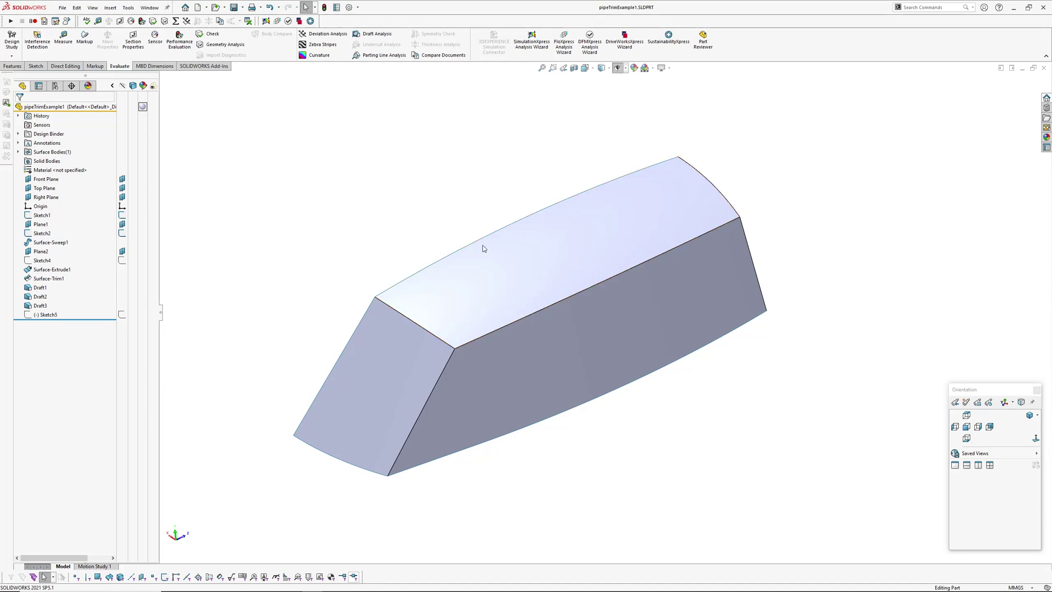
pyautogui.moveTo(682, 391); pyautogui.dragTo(646, 364, button='middle')
pyautogui.moveTo(724, 114); pyautogui.dragTo(641, 94)
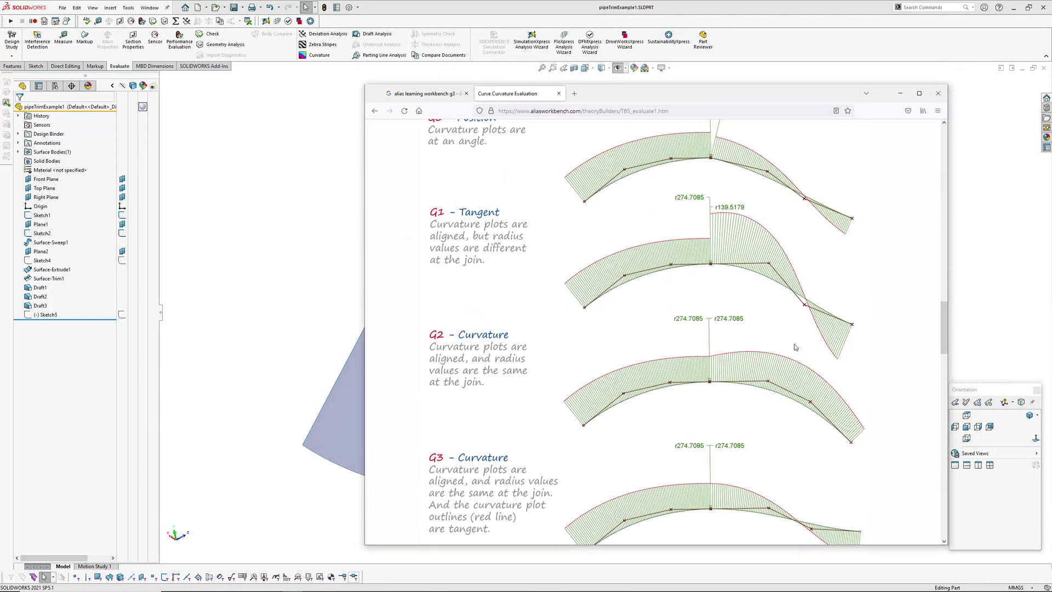
pyautogui.scroll(-1, 887, 370)
pyautogui.scroll(1, 886, 368)
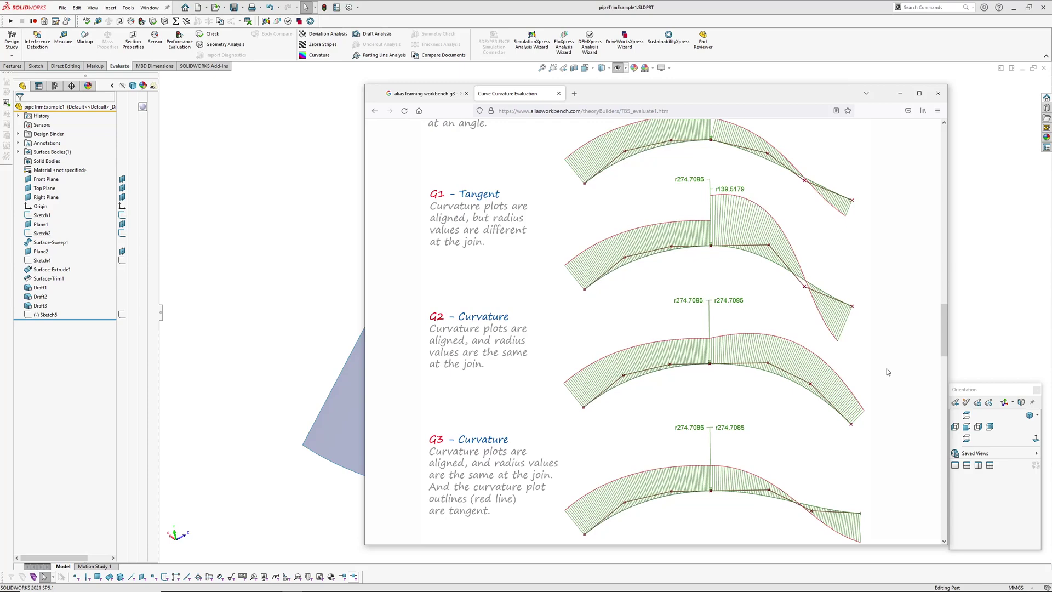
pyautogui.scroll(-1, 886, 369)
pyautogui.scroll(3, 887, 369)
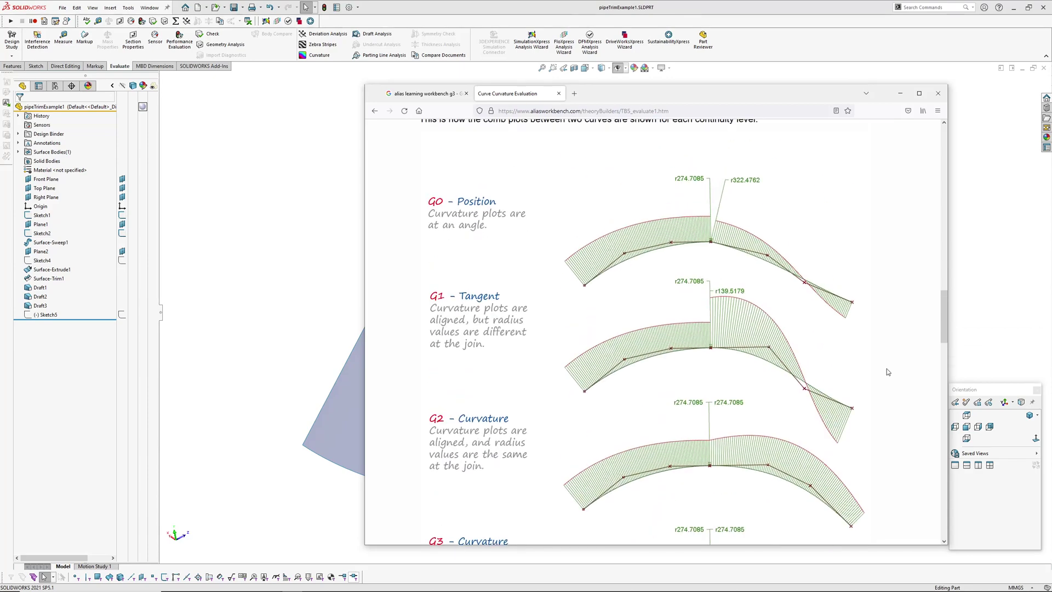
pyautogui.scroll(2, 504, 223)
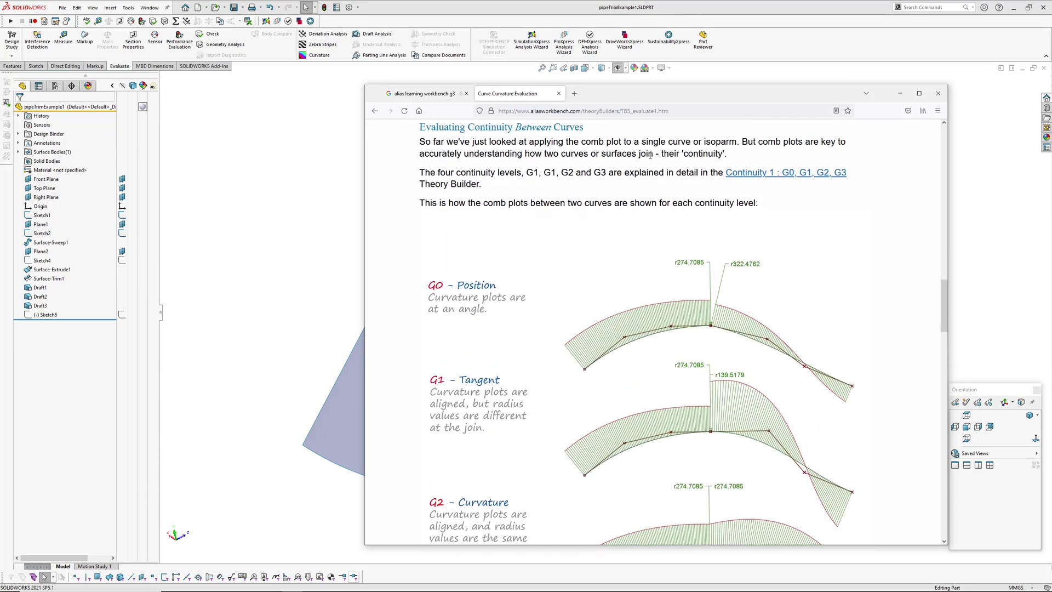
pyautogui.scroll(-3, 650, 156)
pyautogui.scroll(3, 705, 232)
pyautogui.scroll(-5, 713, 298)
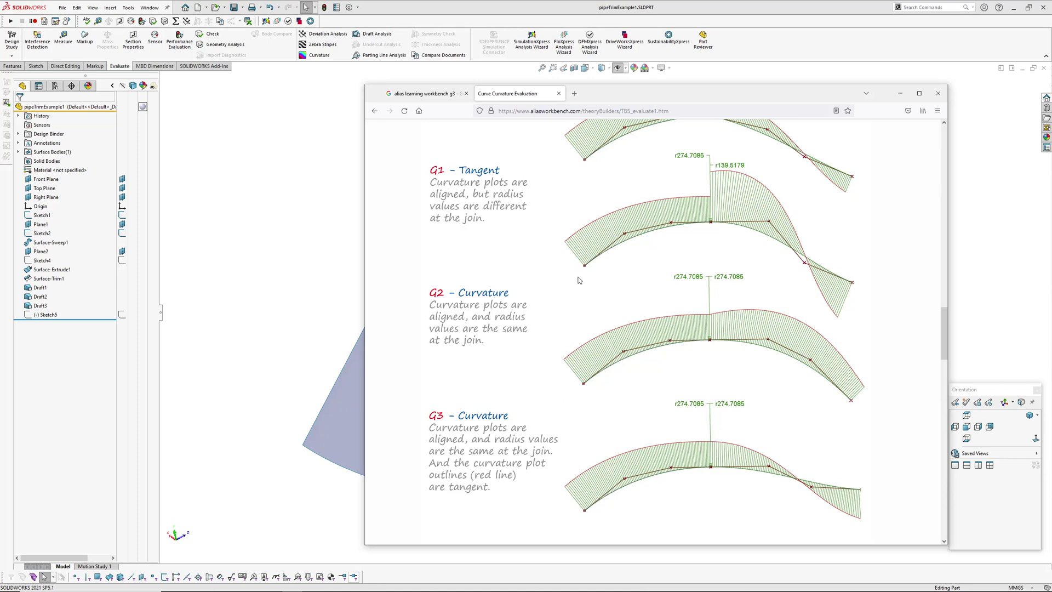
pyautogui.click(277, 222)
pyautogui.moveTo(411, 340); pyautogui.dragTo(454, 292, button='middle')
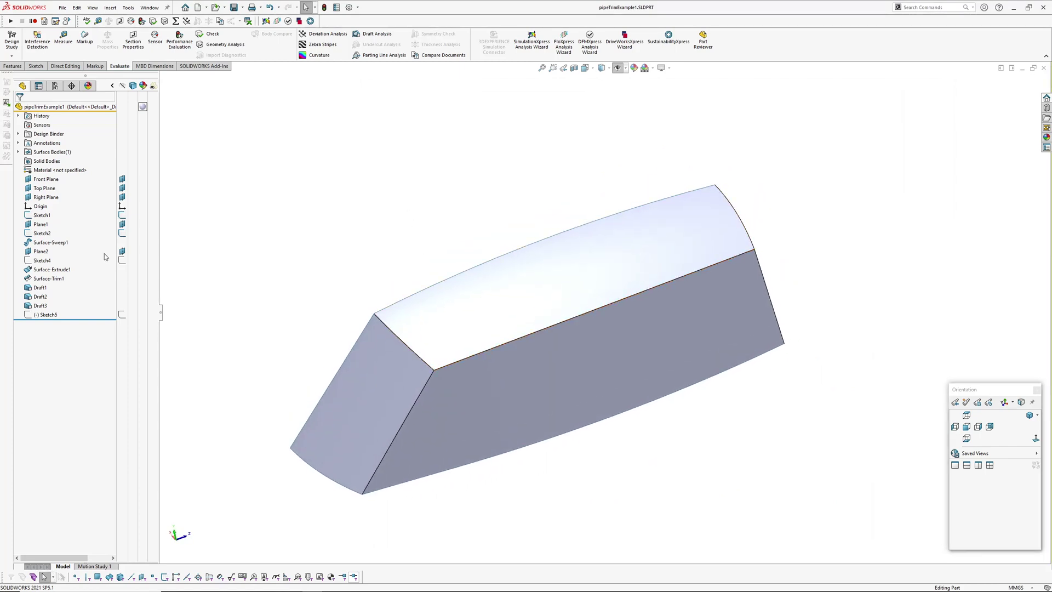
pyautogui.click(46, 315)
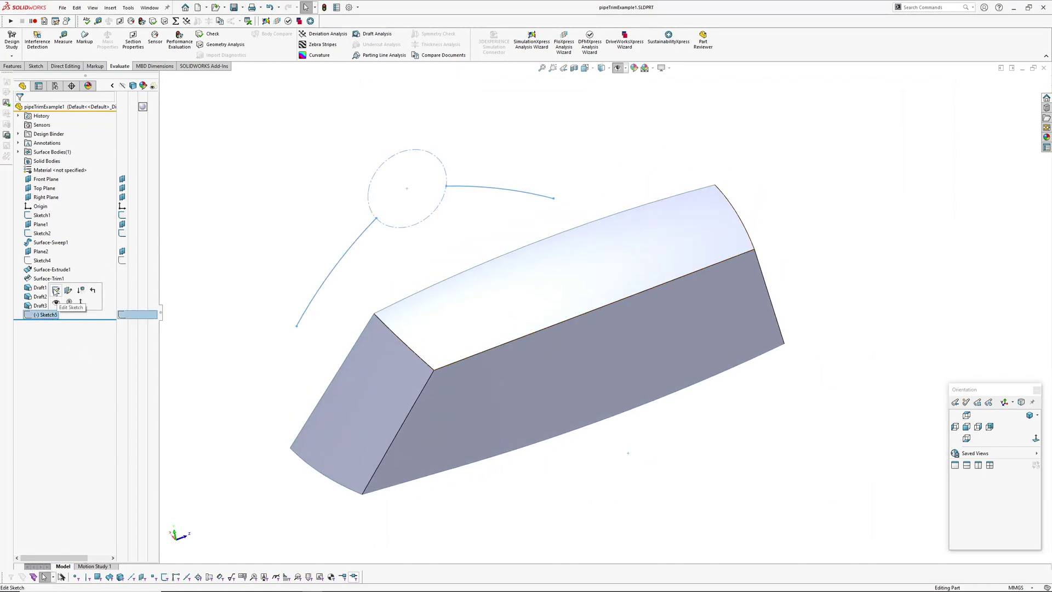
pyautogui.click(55, 291)
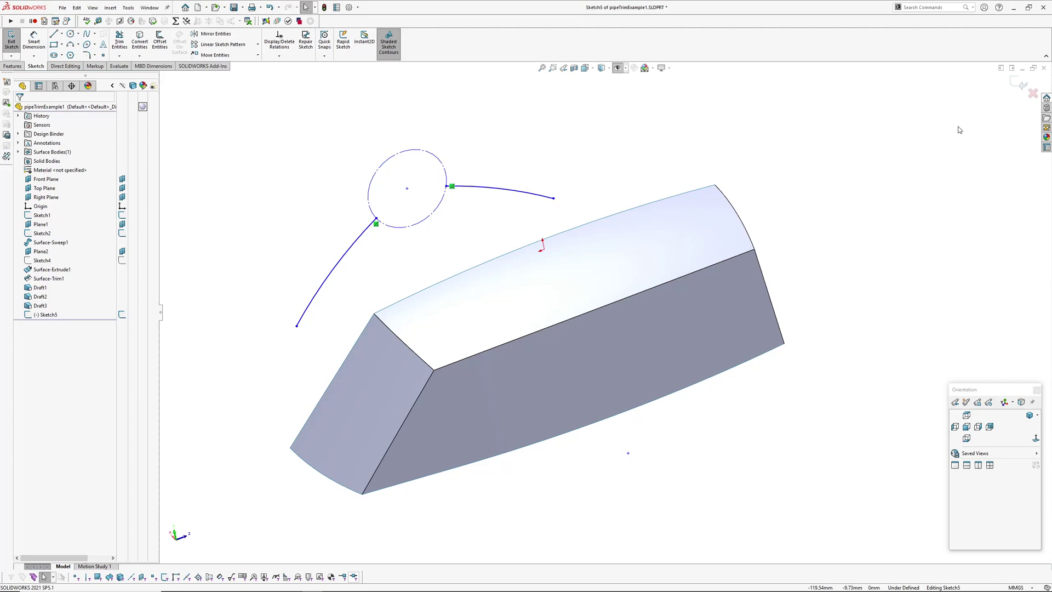
pyautogui.click(1033, 94)
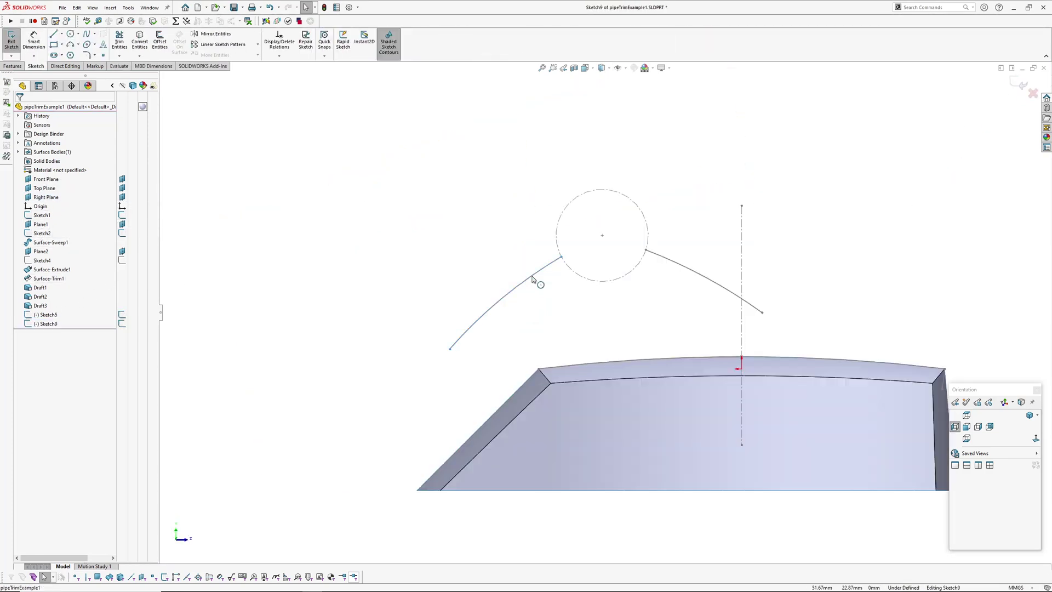
# Convert the two Sketch5 arcs into the current sketch and hide the other sketch geometry.
pyautogui.click(531, 275)
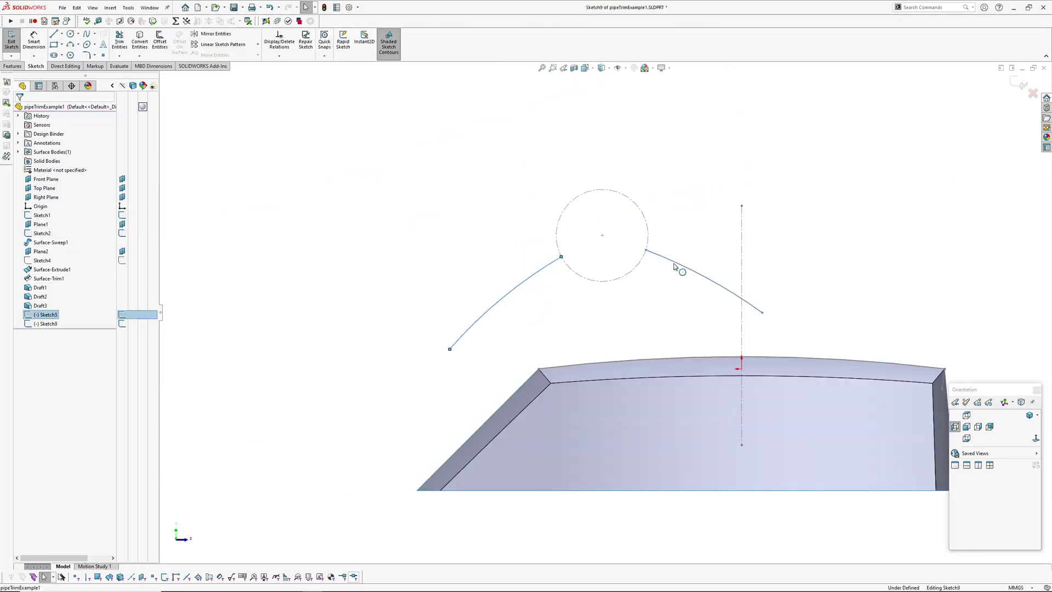
pyautogui.click(140, 41)
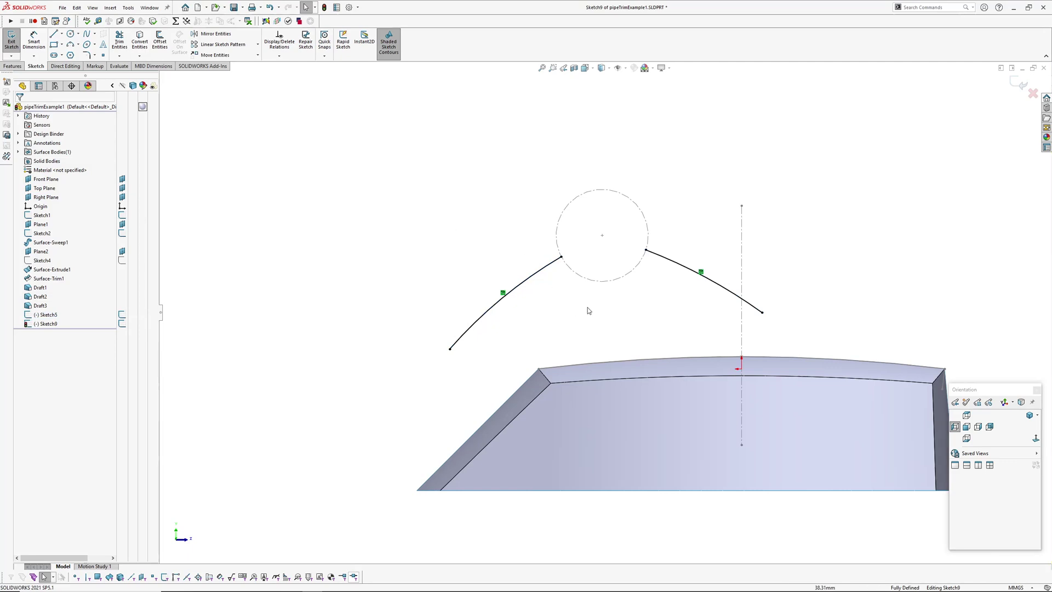
pyautogui.scroll(-3, 618, 236)
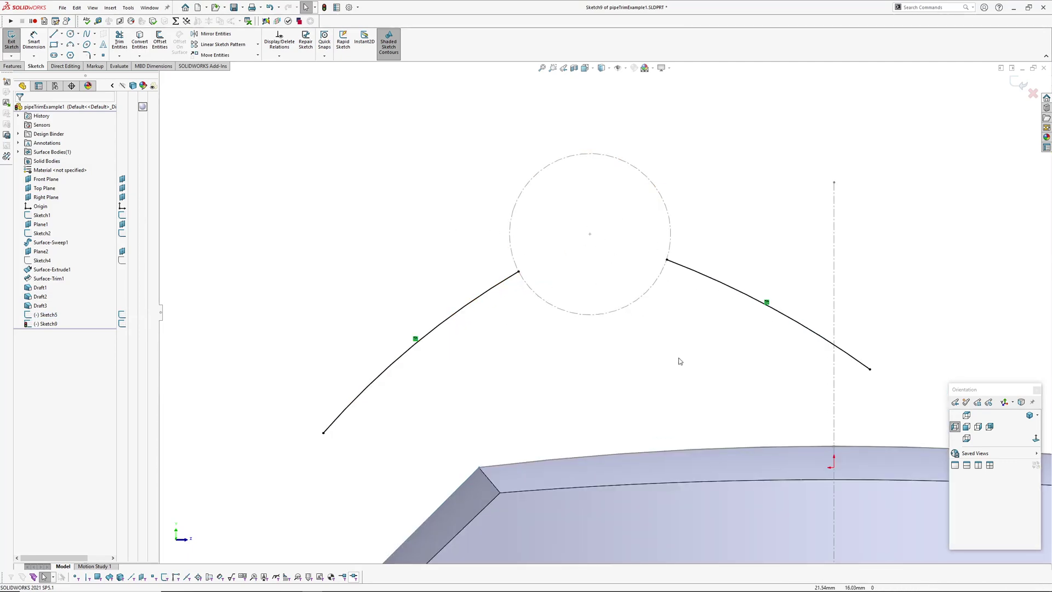
pyautogui.press('h')
pyautogui.keyDown('ctrl'); pyautogui.moveTo(611, 337); pyautogui.dragTo(579, 342, button='middle'); pyautogui.keyUp('ctrl')
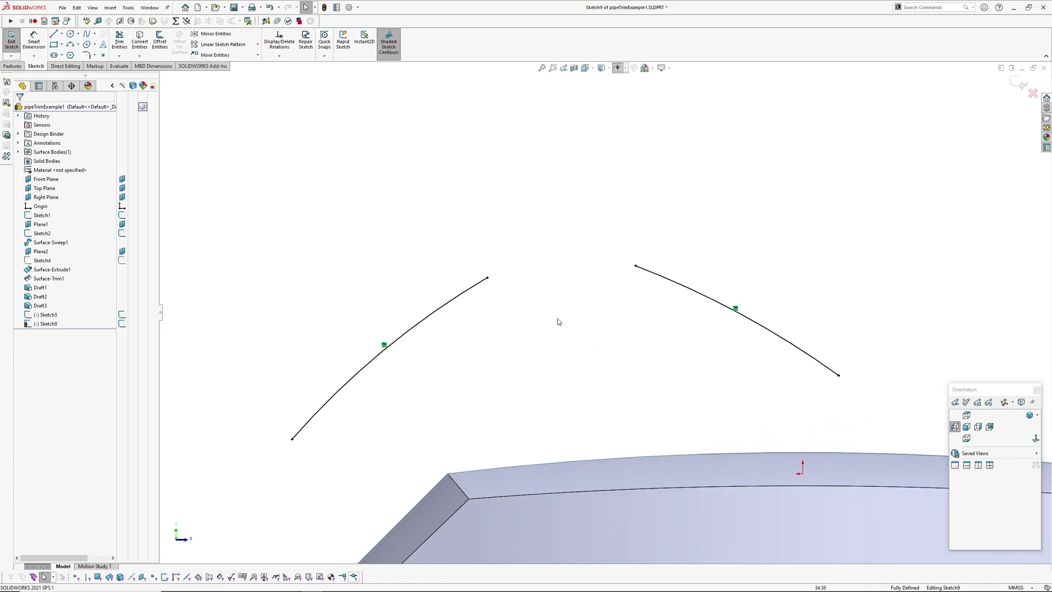
# Draw a Bezier style spline with one middle control vertex above the gap, joining the inner endpoints of the two arcs.
pyautogui.click(94, 33)
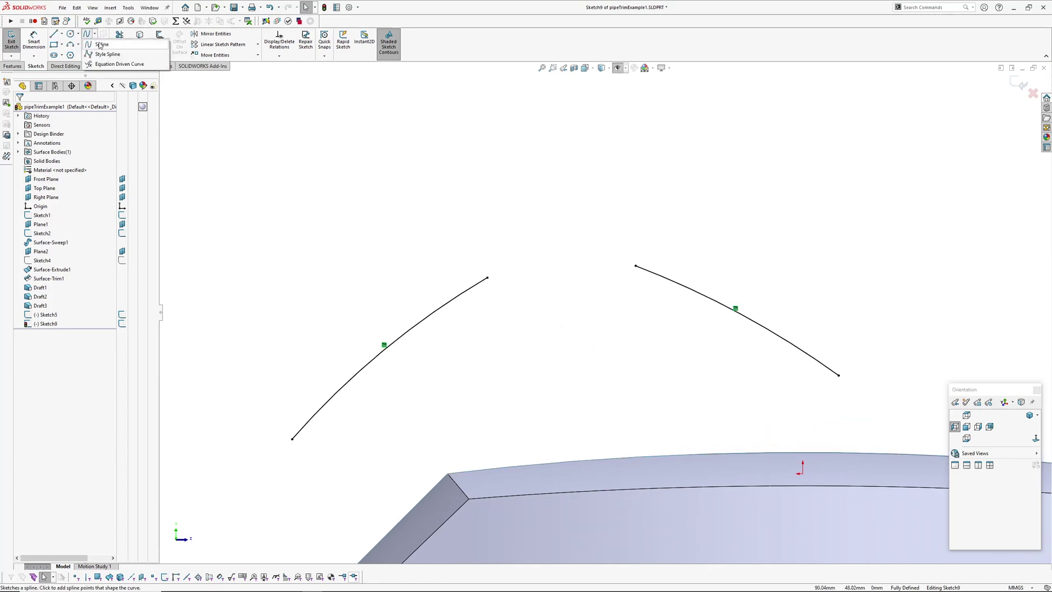
pyautogui.click(101, 54)
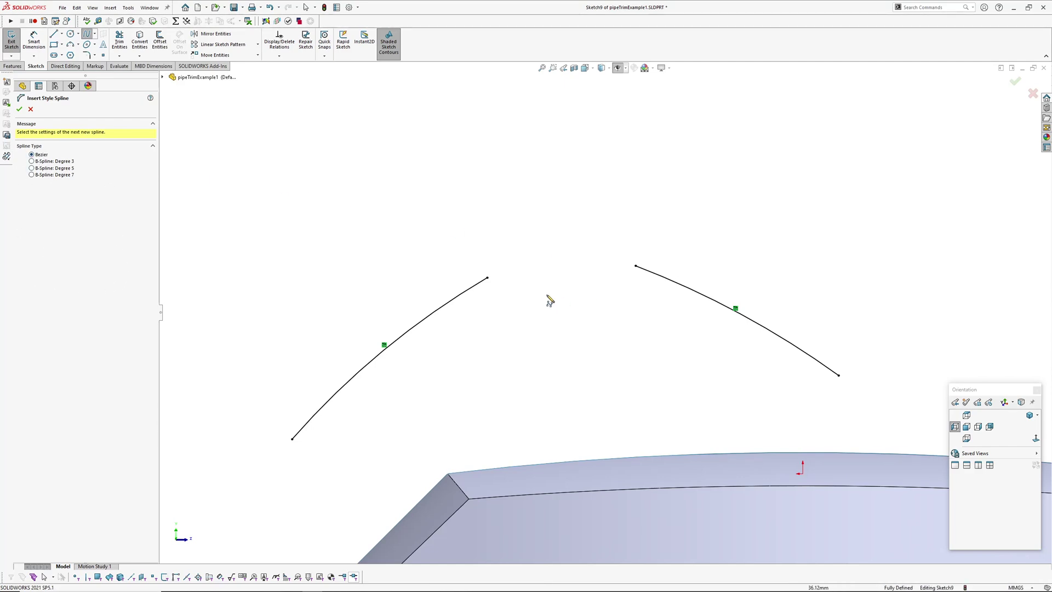
pyautogui.keyDown('ctrl'); pyautogui.moveTo(548, 297); pyautogui.dragTo(497, 306, button='middle'); pyautogui.keyUp('ctrl')
pyautogui.scroll(-1, 484, 308)
pyautogui.click(434, 288)
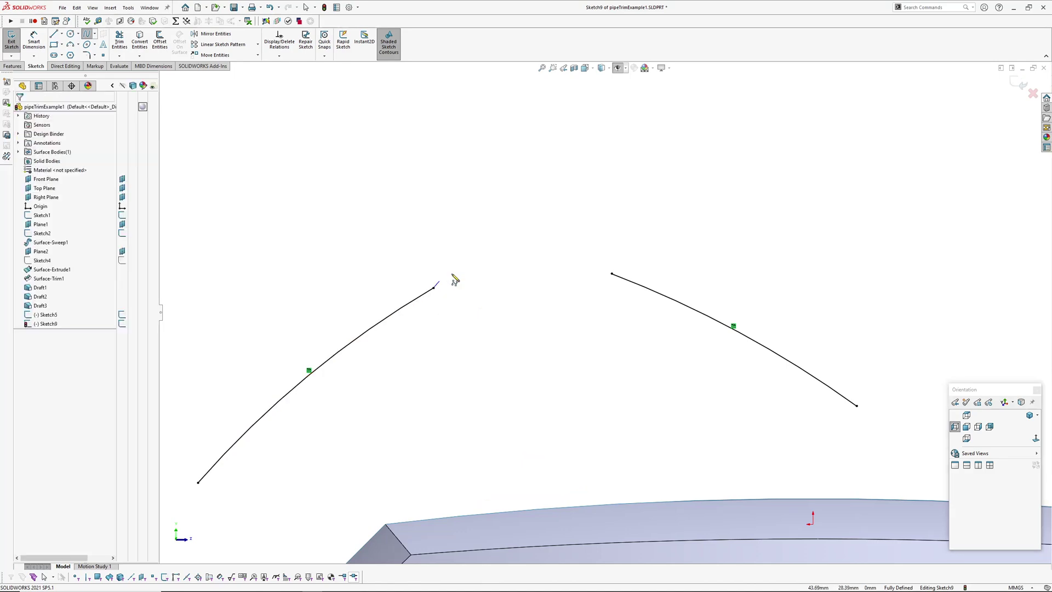
pyautogui.click(506, 240)
pyautogui.click(612, 274)
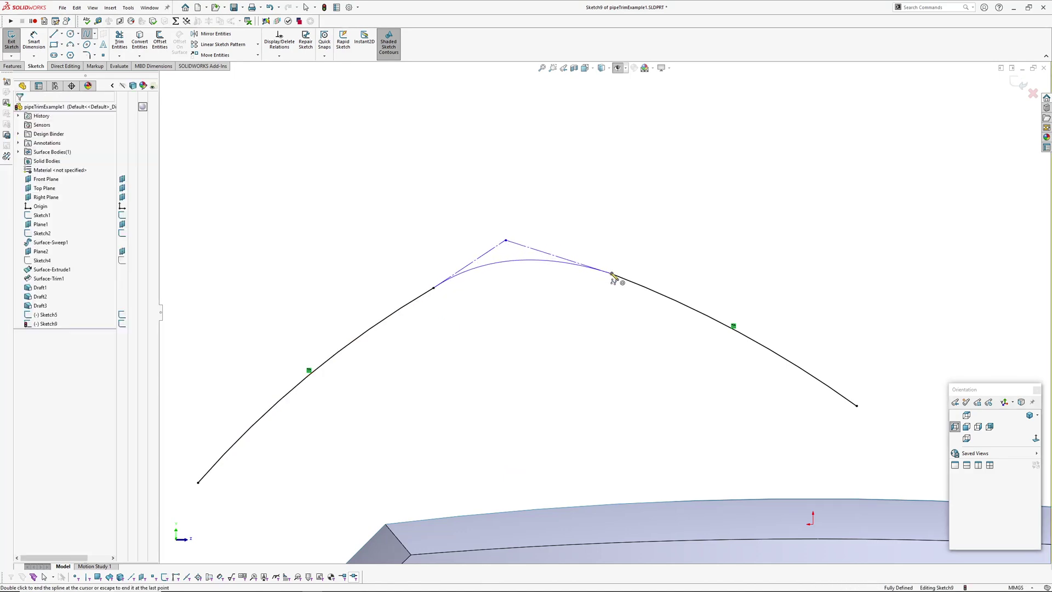
pyautogui.rightClick(612, 273)
pyautogui.click(626, 280)
# Try higher curve degrees on the style spline and return it to degree 2.
pyautogui.click(536, 264)
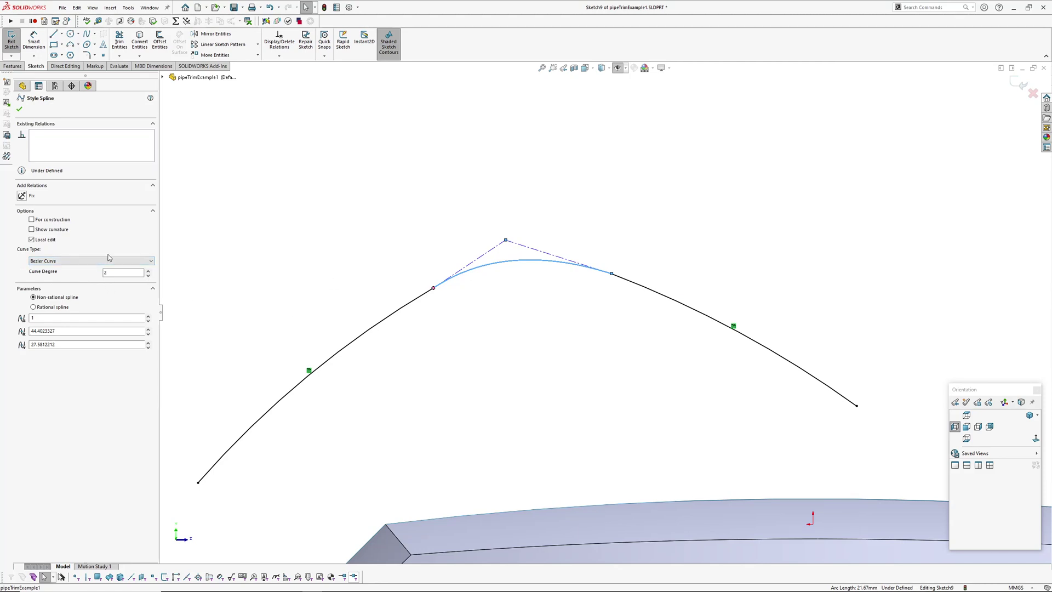
pyautogui.click(149, 271)
pyautogui.click(149, 271)
pyautogui.click(148, 275)
pyautogui.click(148, 275)
pyautogui.click(148, 271)
pyautogui.click(147, 271)
pyautogui.click(147, 271)
pyautogui.click(147, 276)
pyautogui.click(148, 278)
pyautogui.click(148, 278)
pyautogui.click(492, 311)
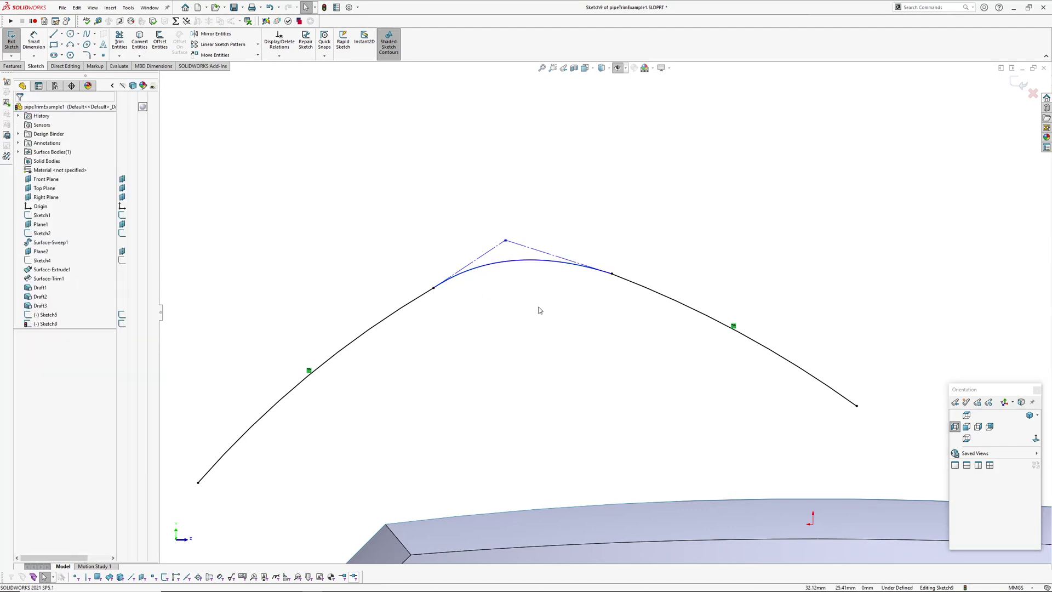
# Add a tangent relation between the left arc and the degree 2 style spline.
pyautogui.scroll(-1, 446, 298)
pyautogui.click(418, 294)
pyautogui.keyDown('ctrl'); pyautogui.click(460, 277); pyautogui.keyUp('ctrl')
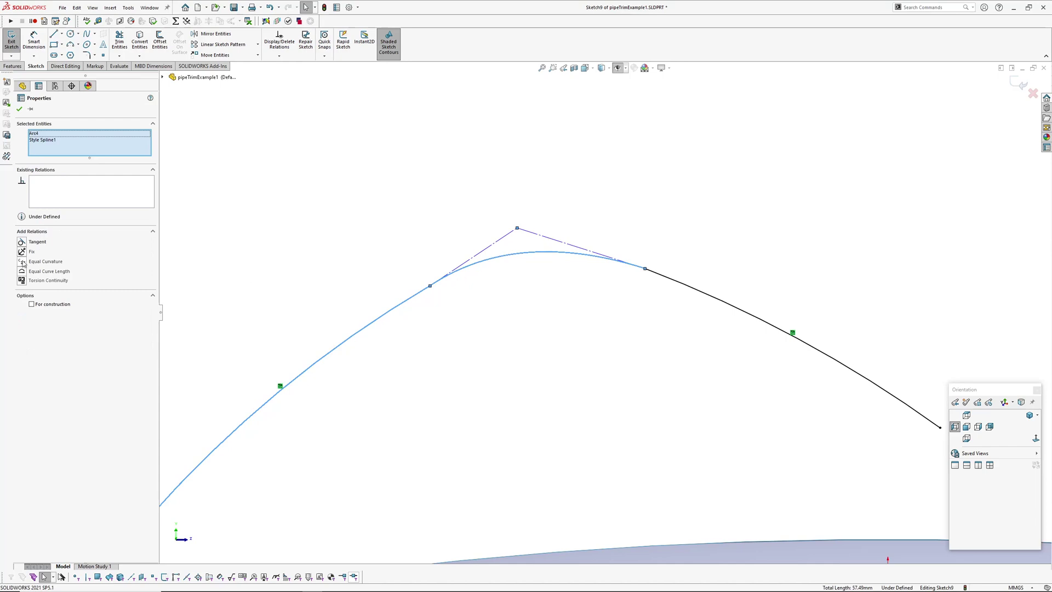
pyautogui.click(22, 242)
pyautogui.press('Escape')
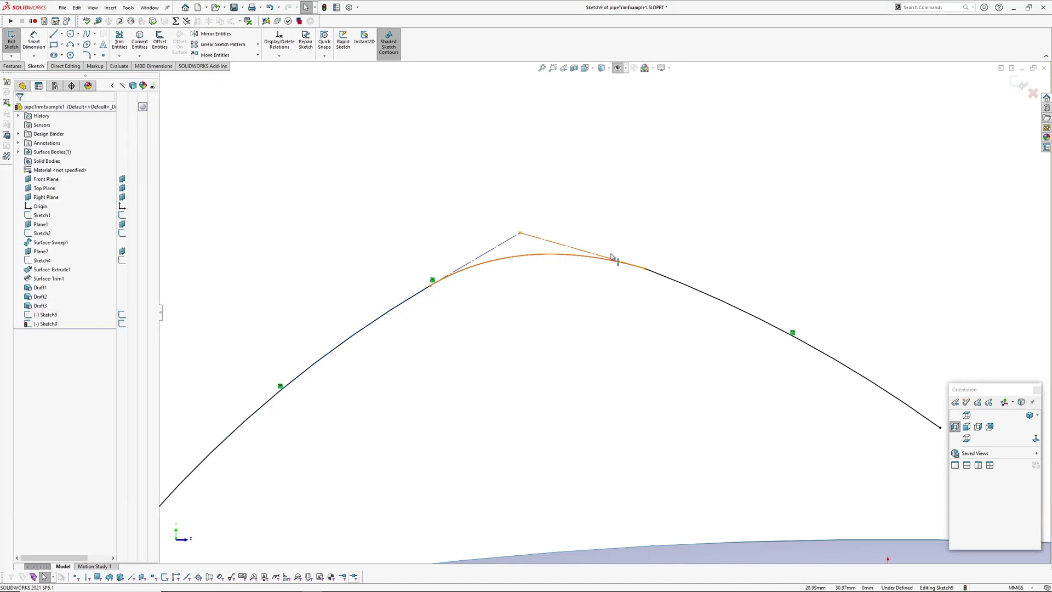
# Make the style spline's right control polygon leg tangent to the right arc.
pyautogui.click(635, 266)
pyautogui.keyDown('ctrl'); pyautogui.click(659, 275); pyautogui.keyUp('ctrl')
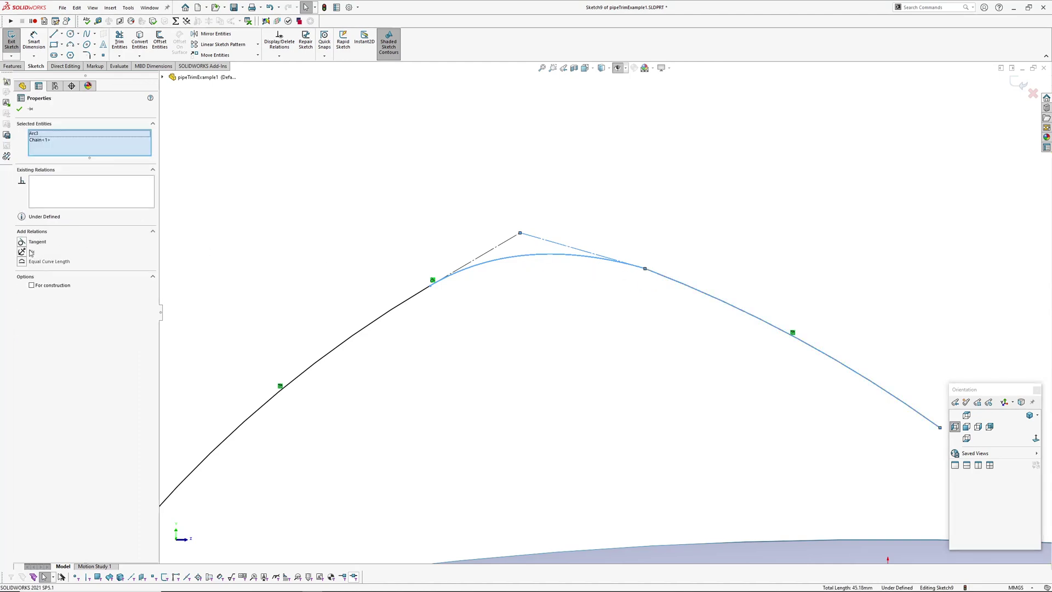
pyautogui.press('Escape')
pyautogui.click(544, 241)
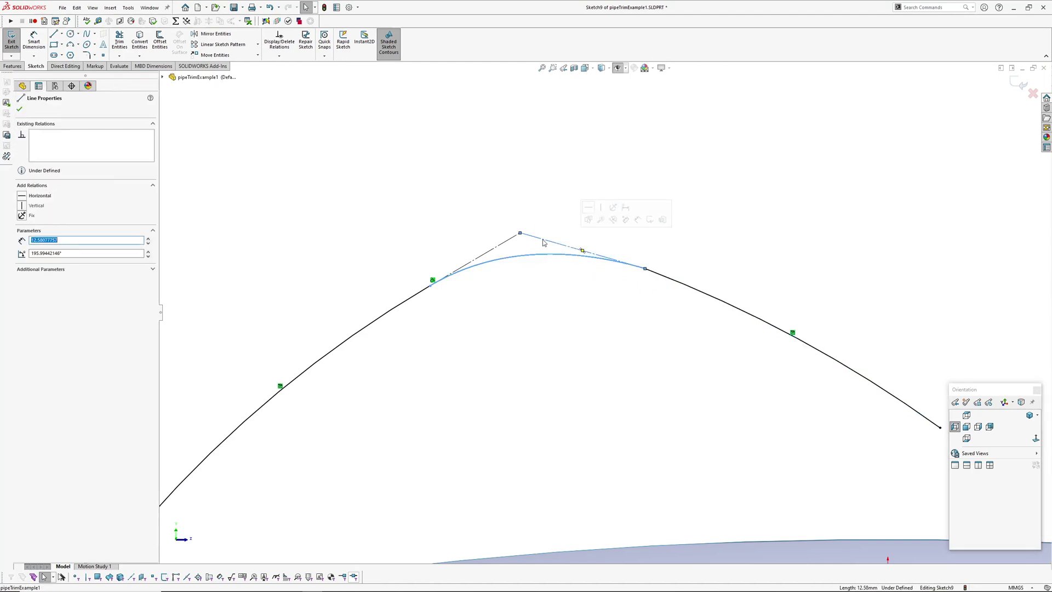
pyautogui.keyDown('ctrl'); pyautogui.click(657, 274); pyautogui.keyUp('ctrl')
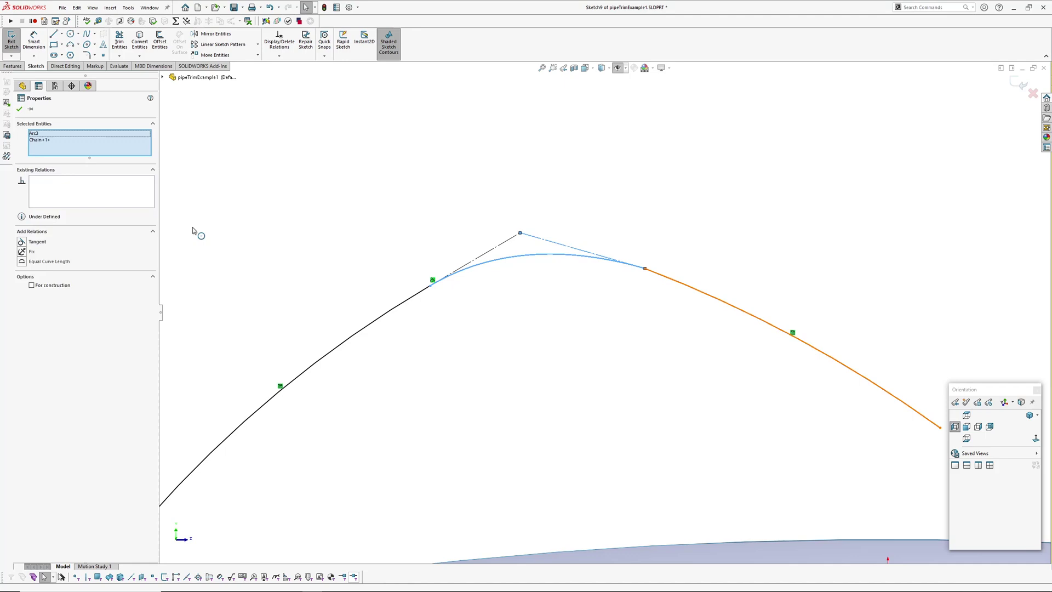
pyautogui.click(22, 242)
pyautogui.press('Escape')
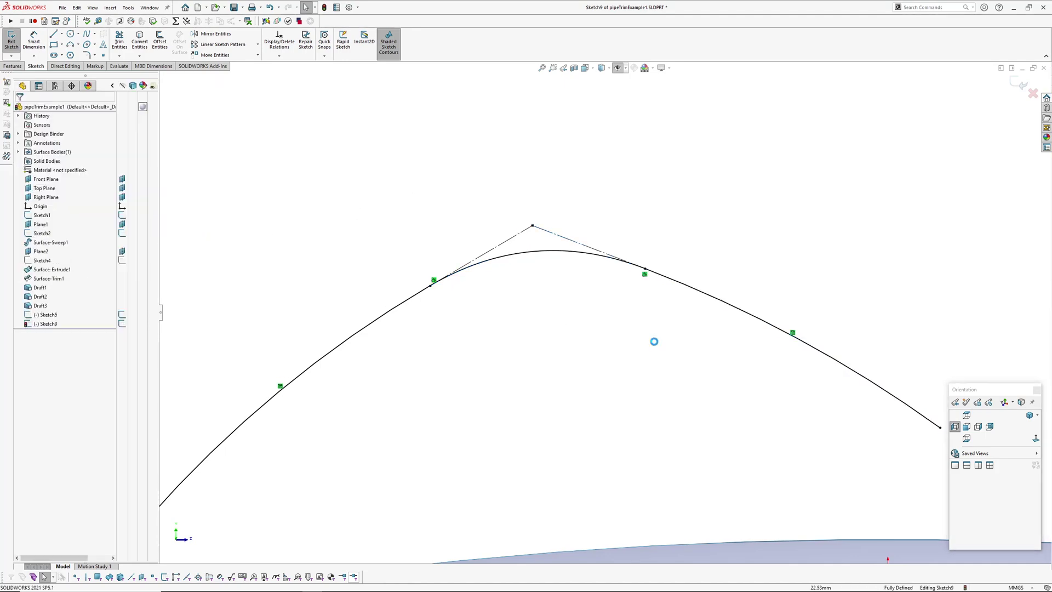
# Delete the style spline, and undo the deletion together with both tangent relations.
pyautogui.click(532, 226)
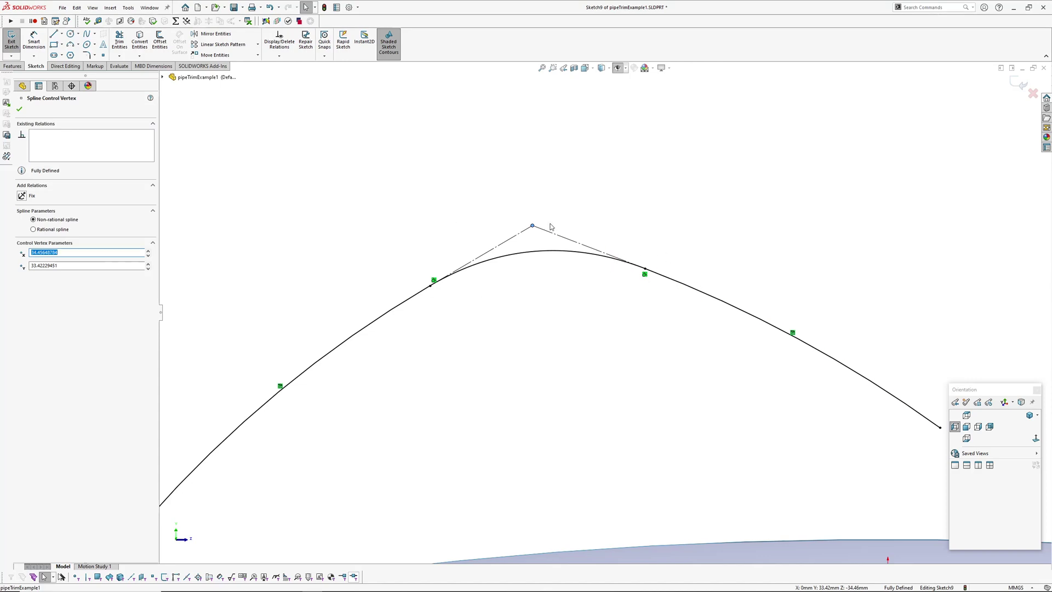
pyautogui.click(544, 277)
pyautogui.click(532, 253)
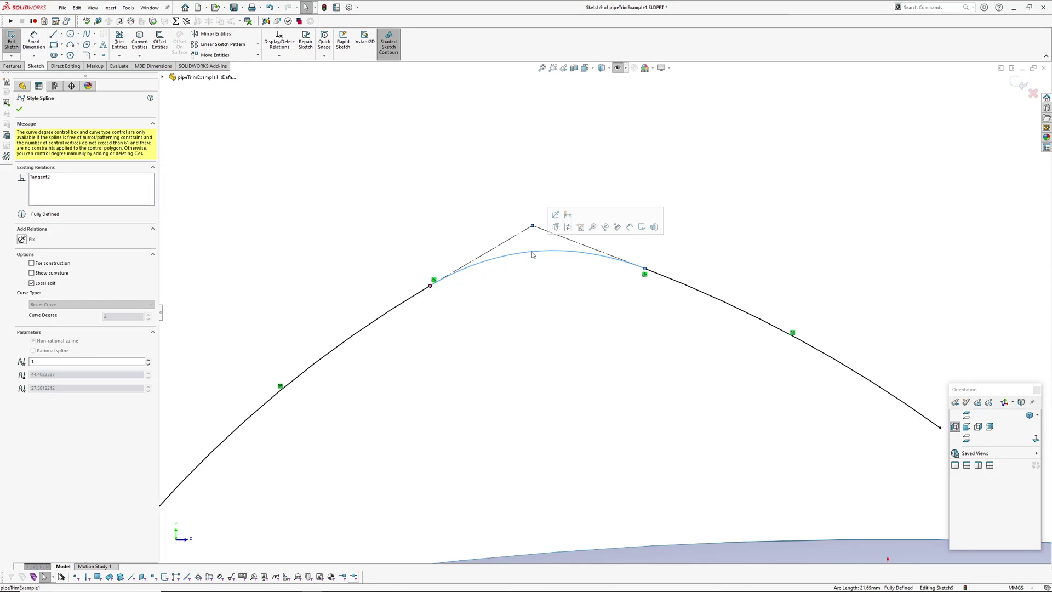
pyautogui.press('Delete')
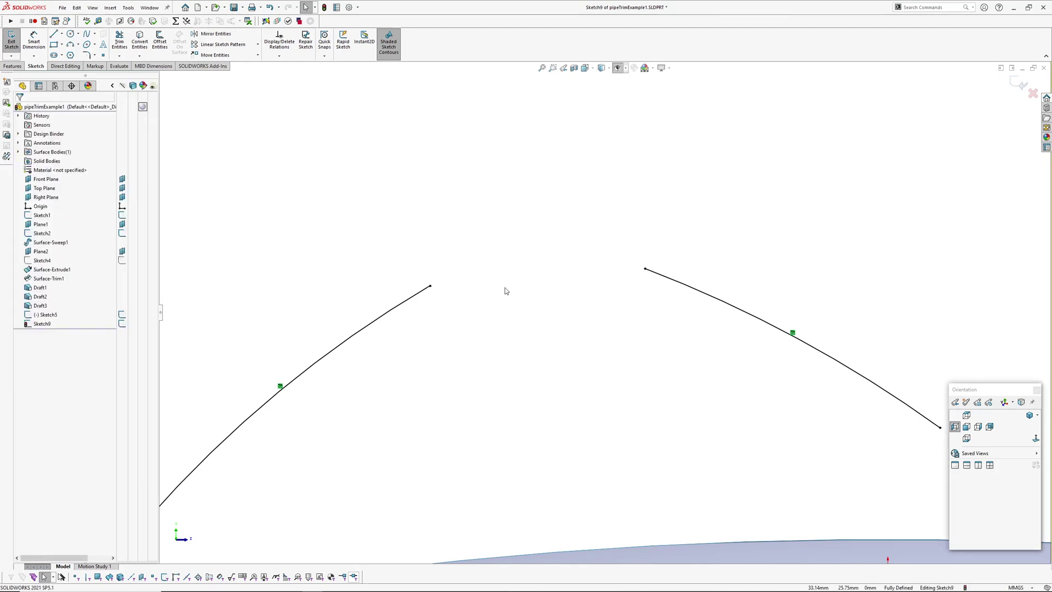
pyautogui.hotkey('ctrl', 'z')
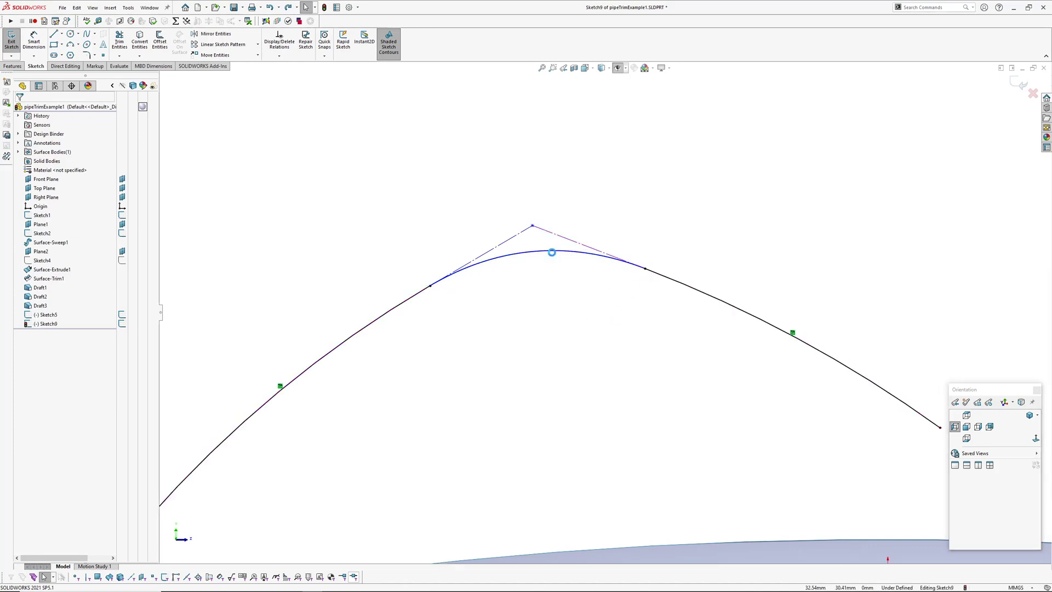
# Set the style spline's curve degree to 3.
pyautogui.click(550, 251)
pyautogui.click(148, 271)
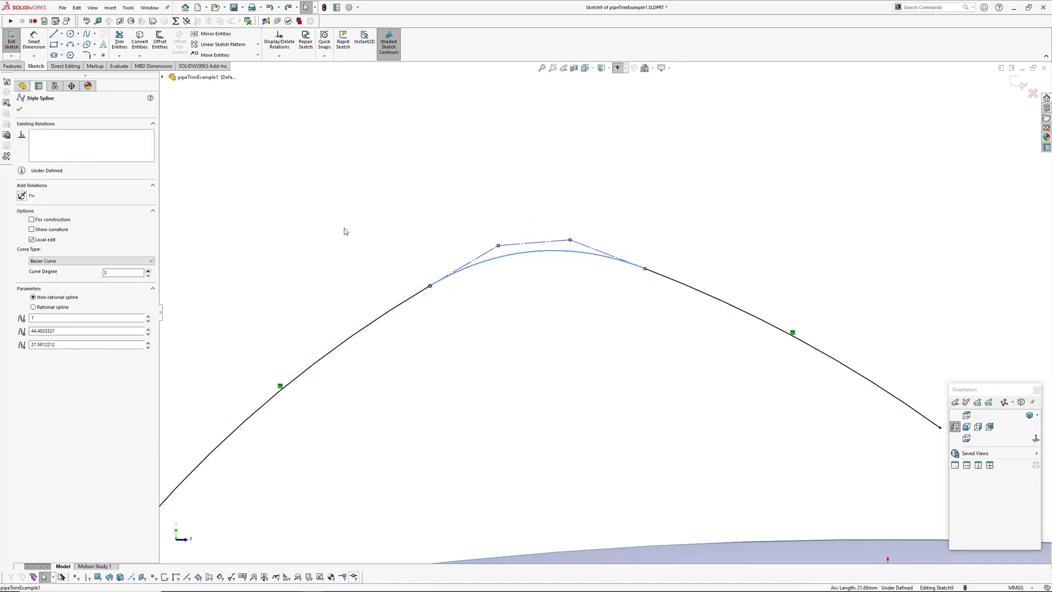
pyautogui.click(344, 227)
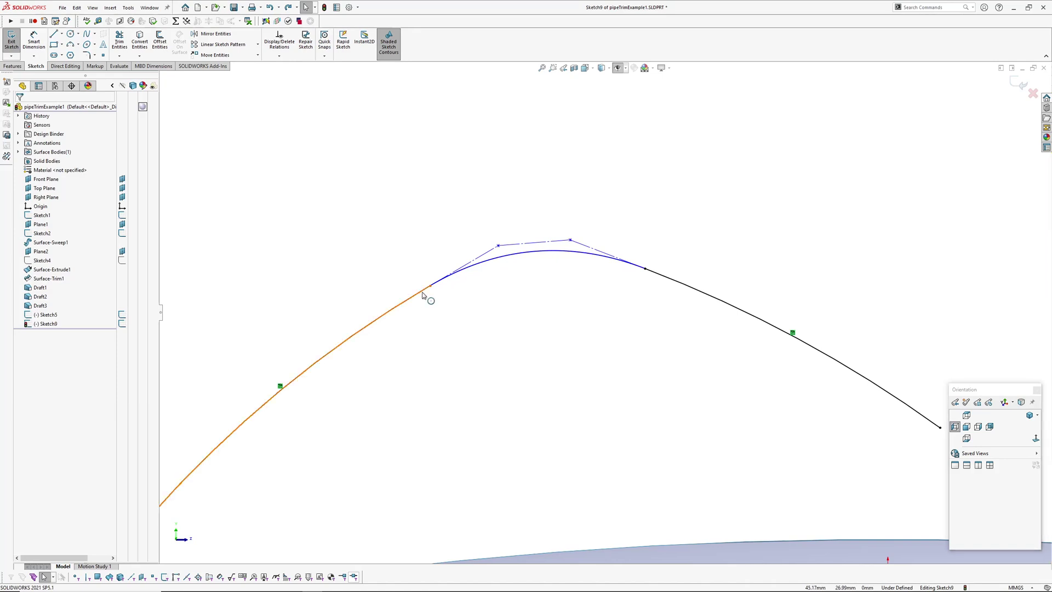
# Make the degree 3 style spline tangent to the left arc.
pyautogui.click(427, 289)
pyautogui.keyDown('ctrl'); pyautogui.click(458, 276); pyautogui.keyUp('ctrl')
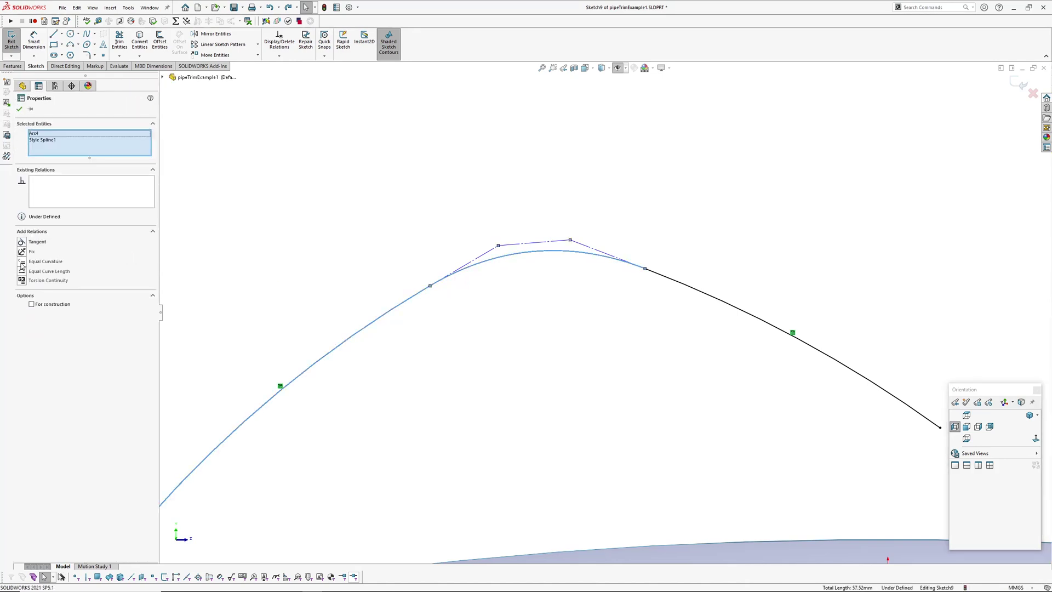
pyautogui.click(22, 241)
pyautogui.click(327, 215)
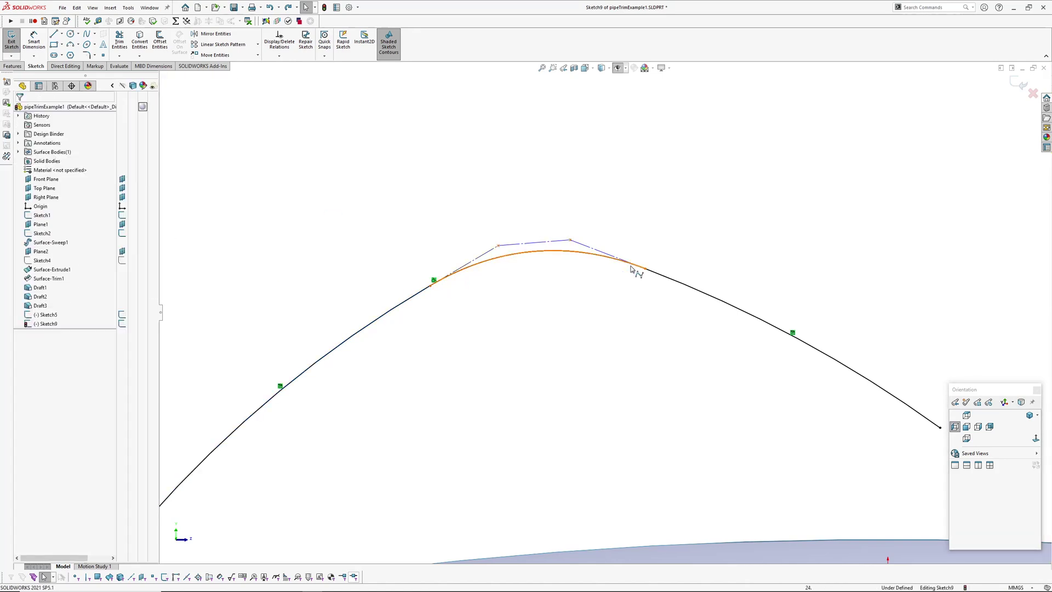
# Make the degree 3 style spline tangent to the right arc.
pyautogui.click(657, 274)
pyautogui.keyDown('ctrl'); pyautogui.click(652, 272); pyautogui.keyUp('ctrl')
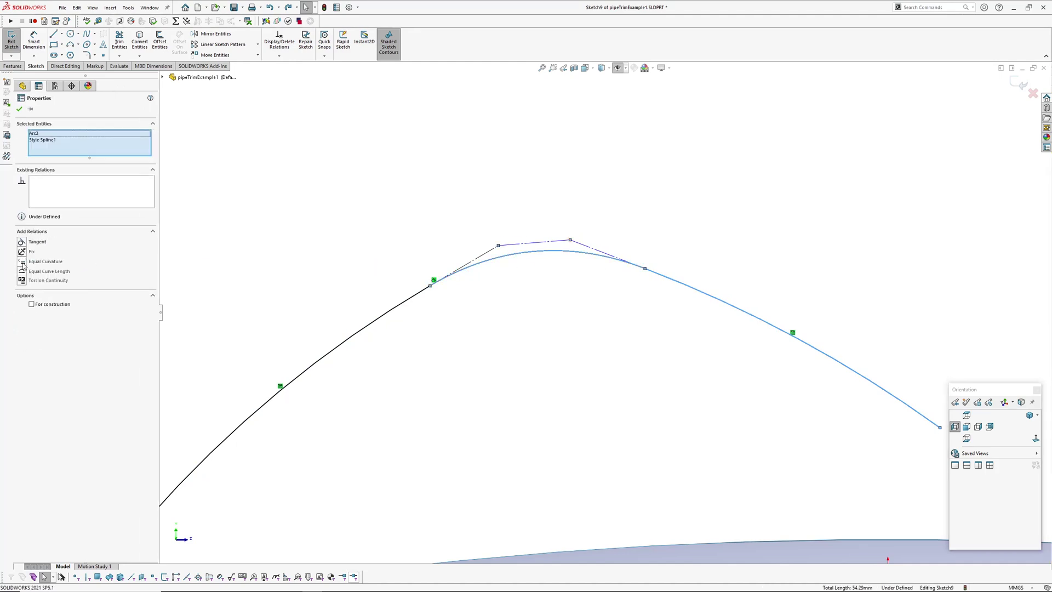
pyautogui.click(22, 243)
pyautogui.click(423, 189)
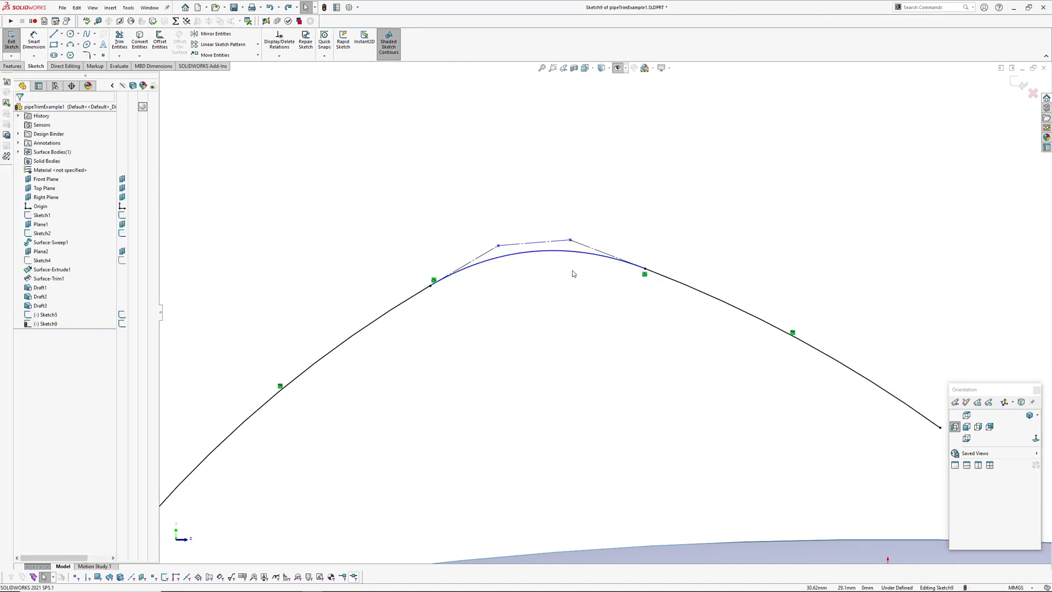
# Reshape the style spline by moving its two upper control vertices to about 37.3, 31.8 and 28.7, 31.6.
pyautogui.moveTo(498, 245); pyautogui.dragTo(503, 242)
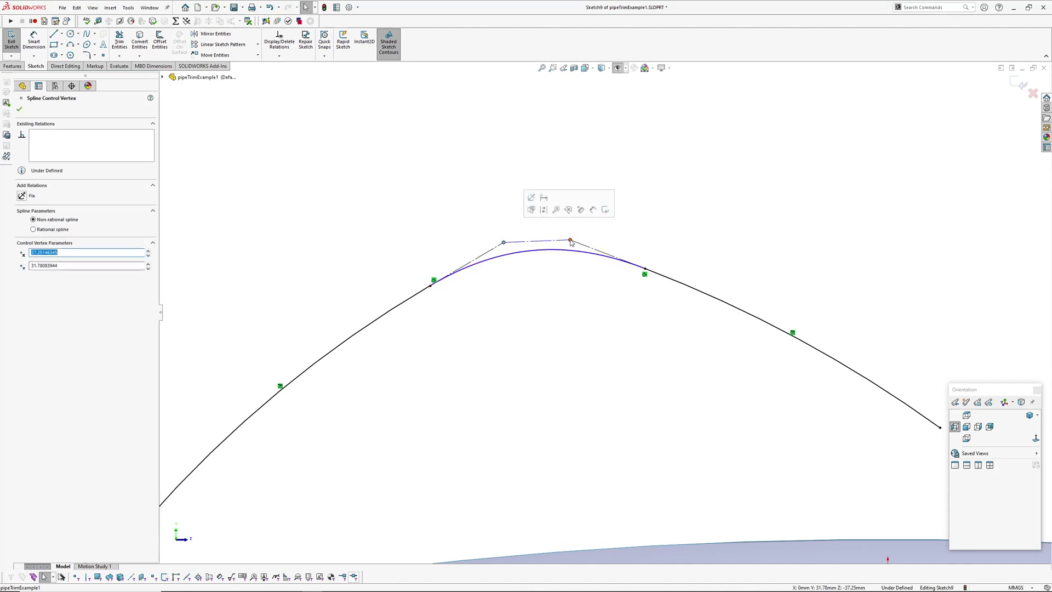
pyautogui.moveTo(571, 242)
pyautogui.mouseDown()
pyautogui.moveTo(639, 282)
pyautogui.moveTo(498, 202)
pyautogui.moveTo(639, 284)
pyautogui.moveTo(547, 205)
pyautogui.moveTo(446, 193)
pyautogui.moveTo(616, 228)
pyautogui.moveTo(582, 244)
pyautogui.mouseUp()
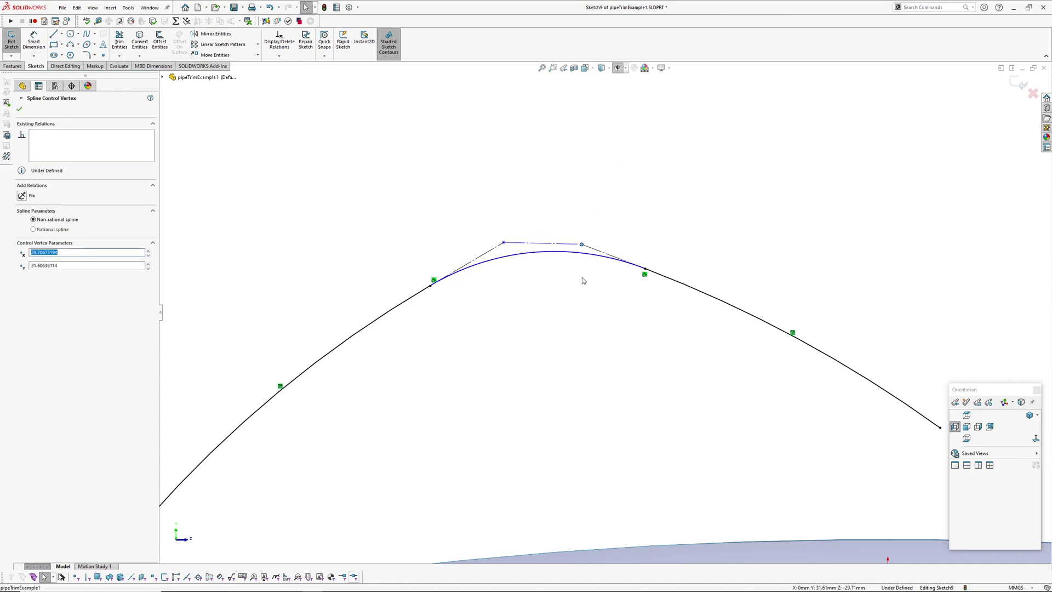
pyautogui.click(582, 278)
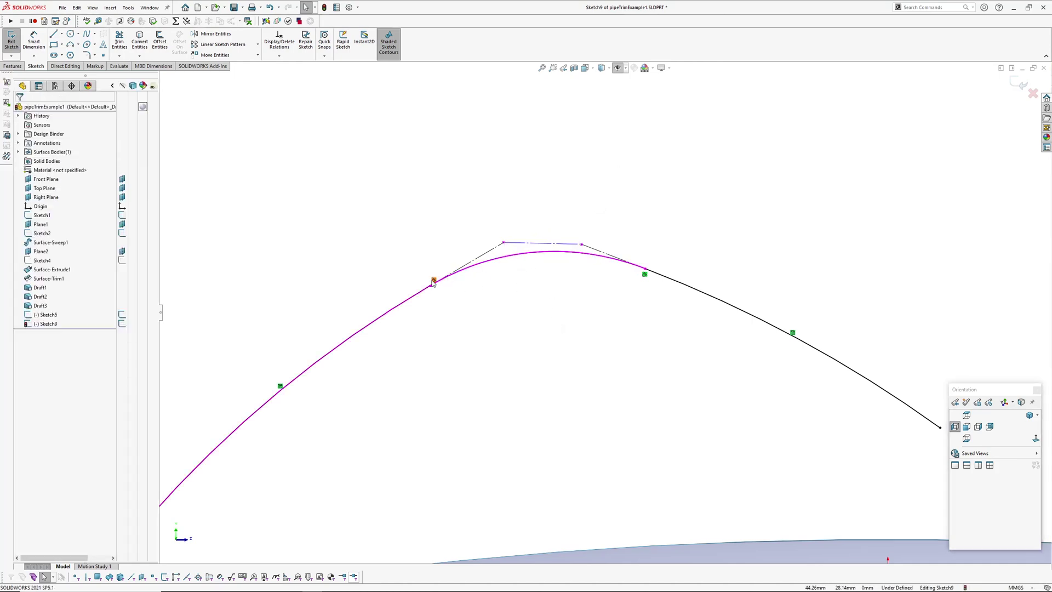
# Delete the tangent relations at both spline ends and set the style spline's curve degree to 5.
pyautogui.click(433, 283)
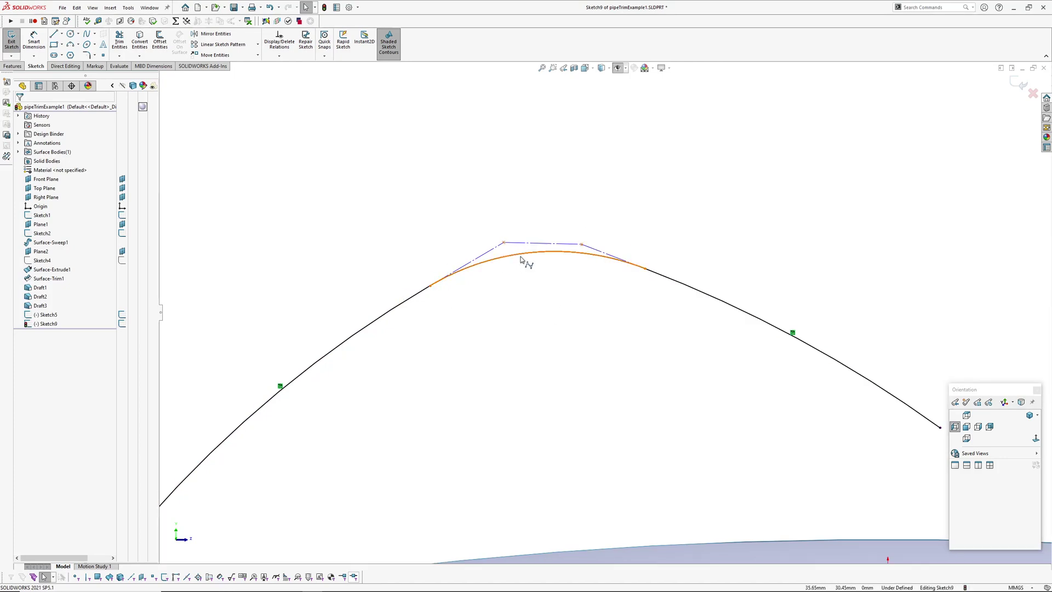
pyautogui.click(557, 252)
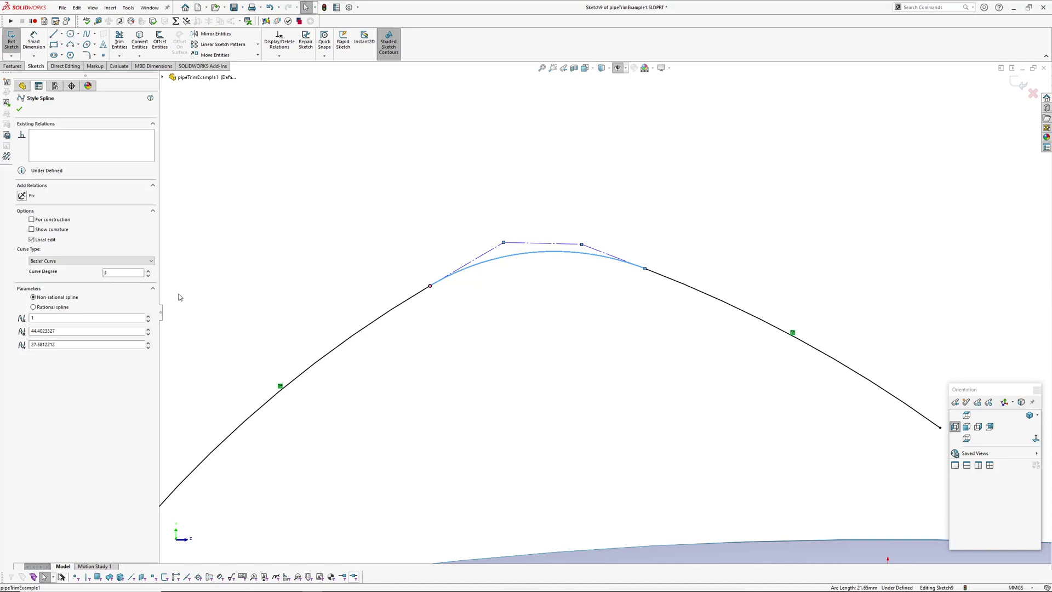
pyautogui.doubleClick(149, 274)
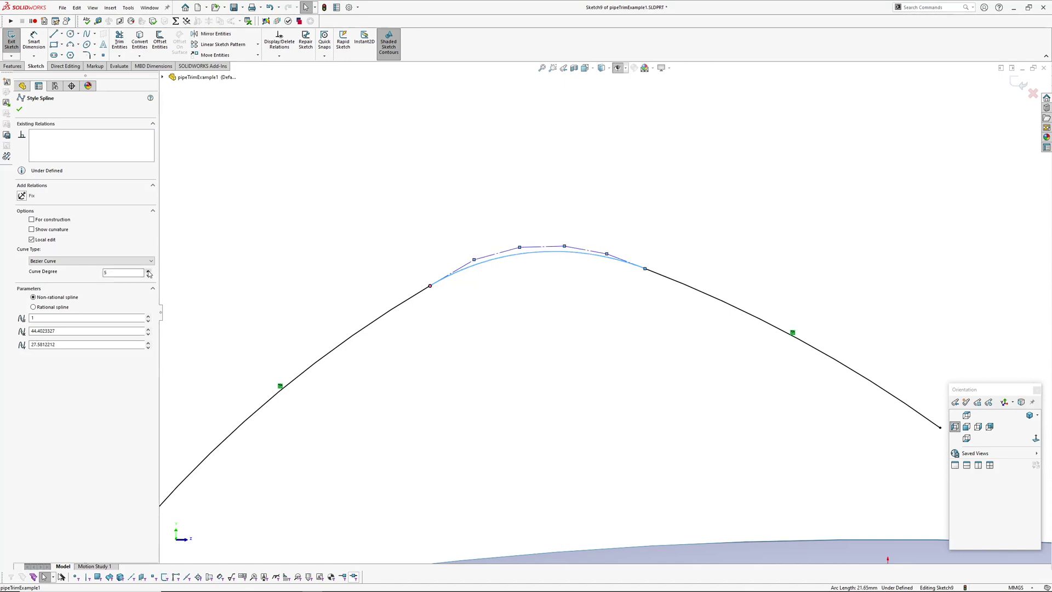
pyautogui.click(420, 190)
# Add an equal curvature relation between the style spline and the left arc.
pyautogui.click(426, 290)
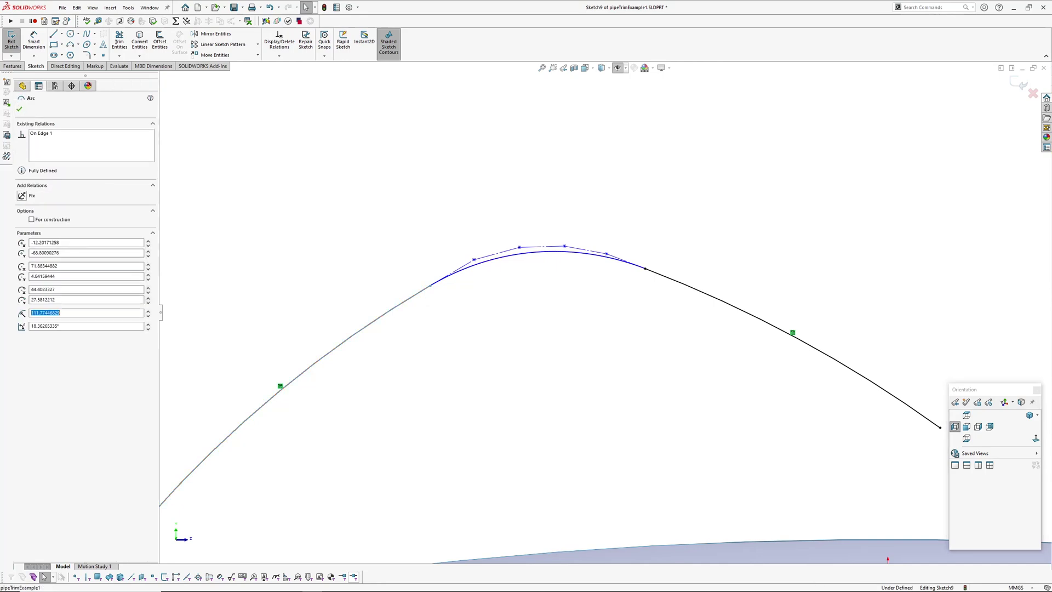
pyautogui.keyDown('ctrl'); pyautogui.click(465, 274); pyautogui.keyUp('ctrl')
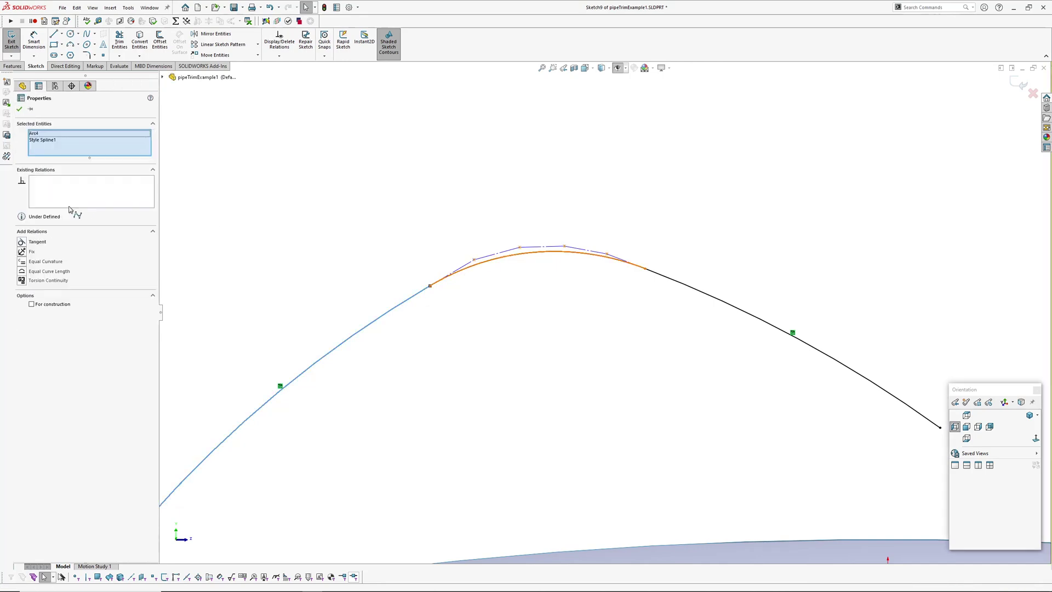
pyautogui.click(22, 266)
pyautogui.click(421, 179)
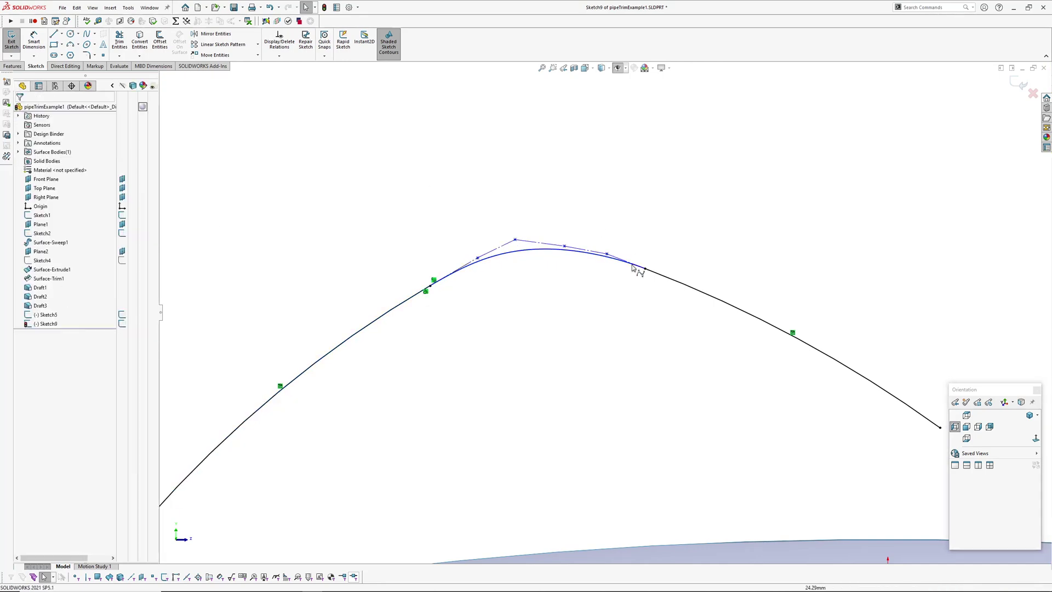
# Adjust the curvature blend at the left arc by moving the spline's nearest free control vertex to about 39.6, 30.4.
pyautogui.click(477, 260)
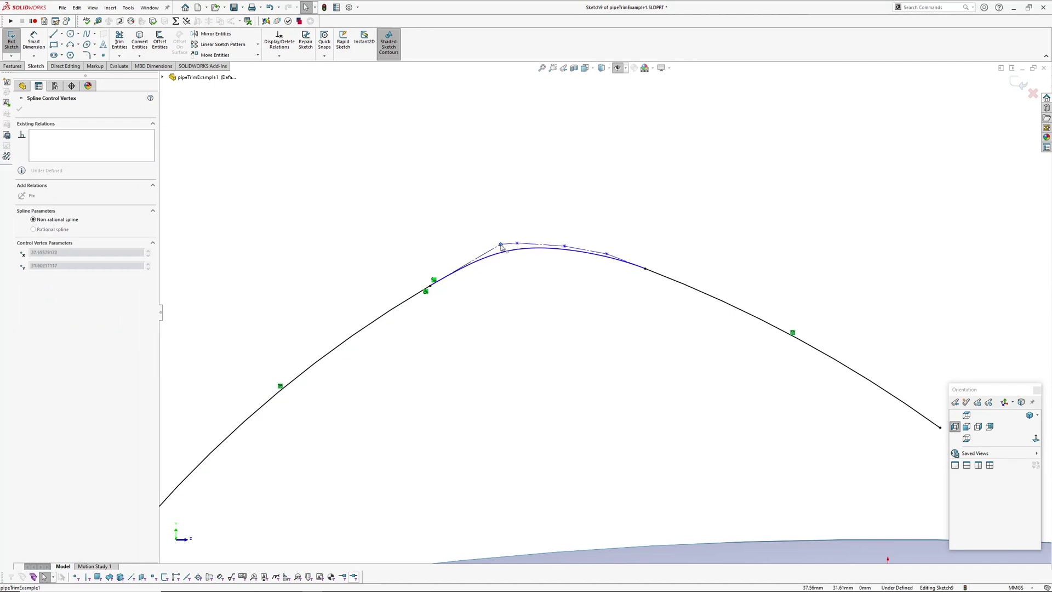
pyautogui.click(484, 253)
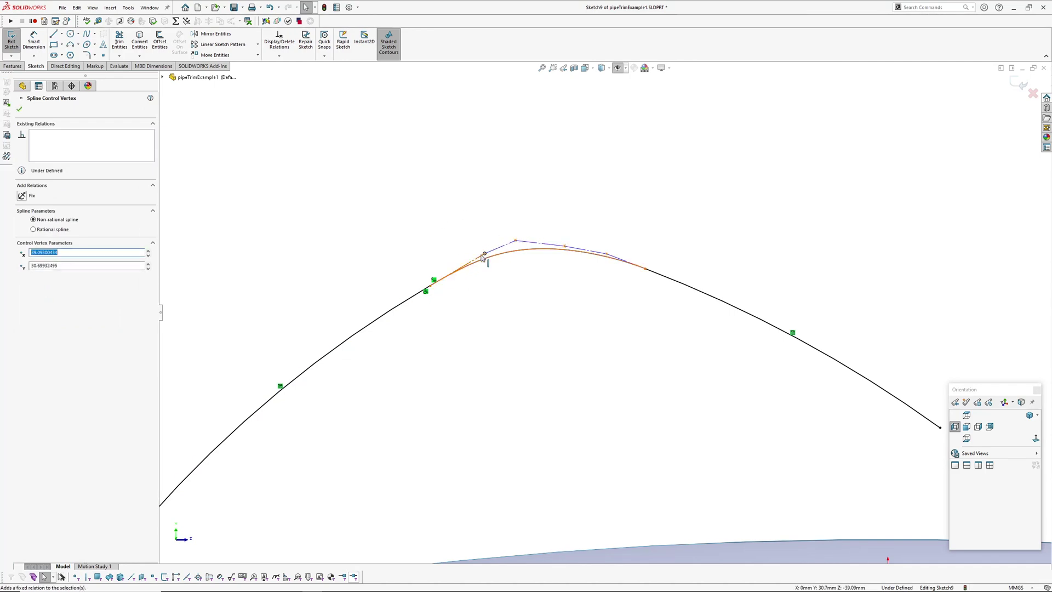
pyautogui.moveTo(484, 253); pyautogui.dragTo(480, 256)
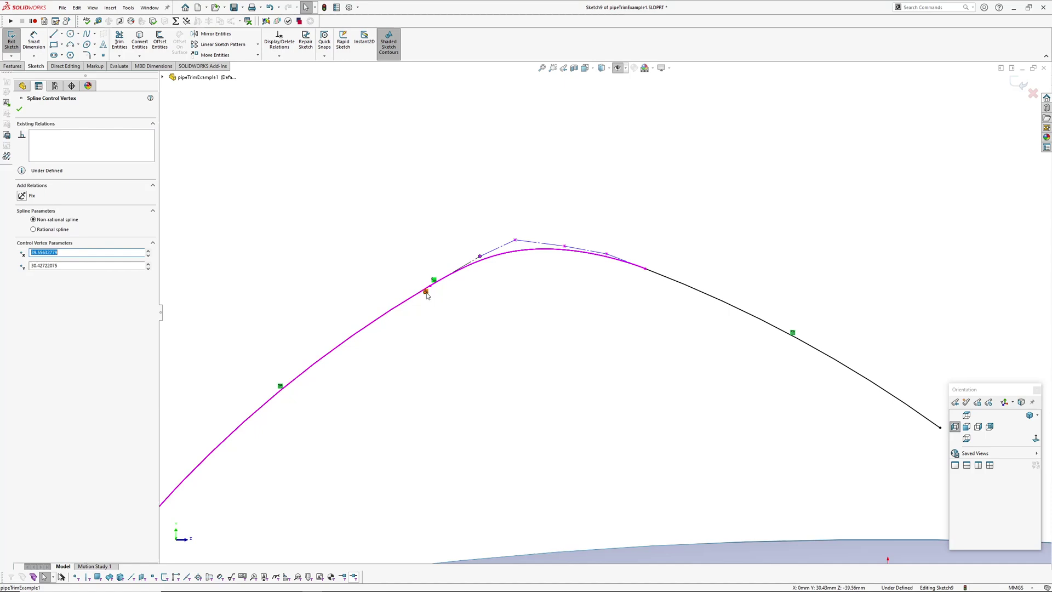
pyautogui.click(581, 305)
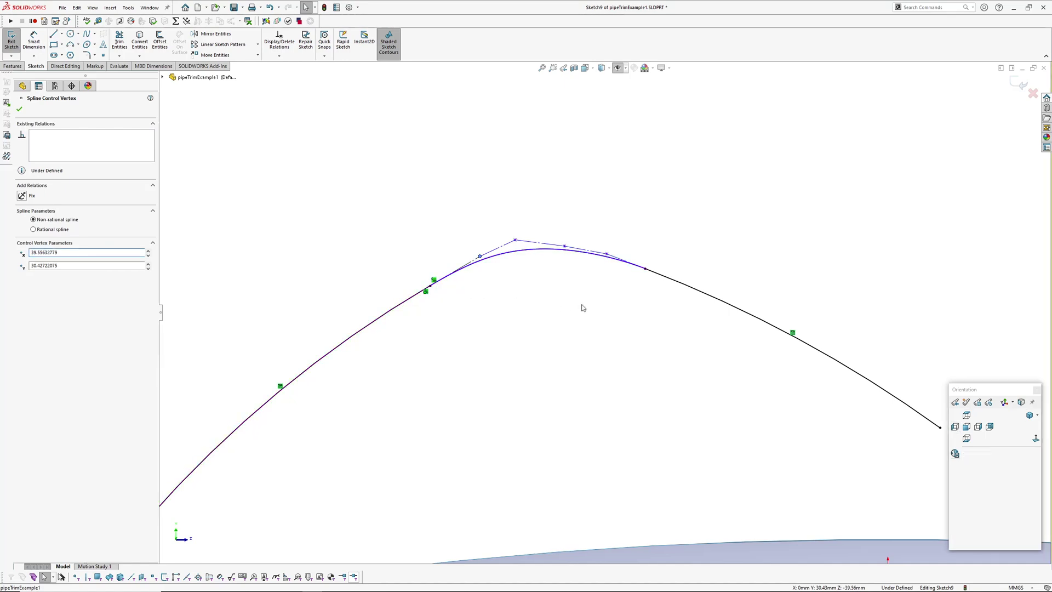
# Add an equal curvature relation between the style spline and the right arc.
pyautogui.click(613, 256)
pyautogui.keyDown('ctrl'); pyautogui.click(662, 279); pyautogui.keyUp('ctrl')
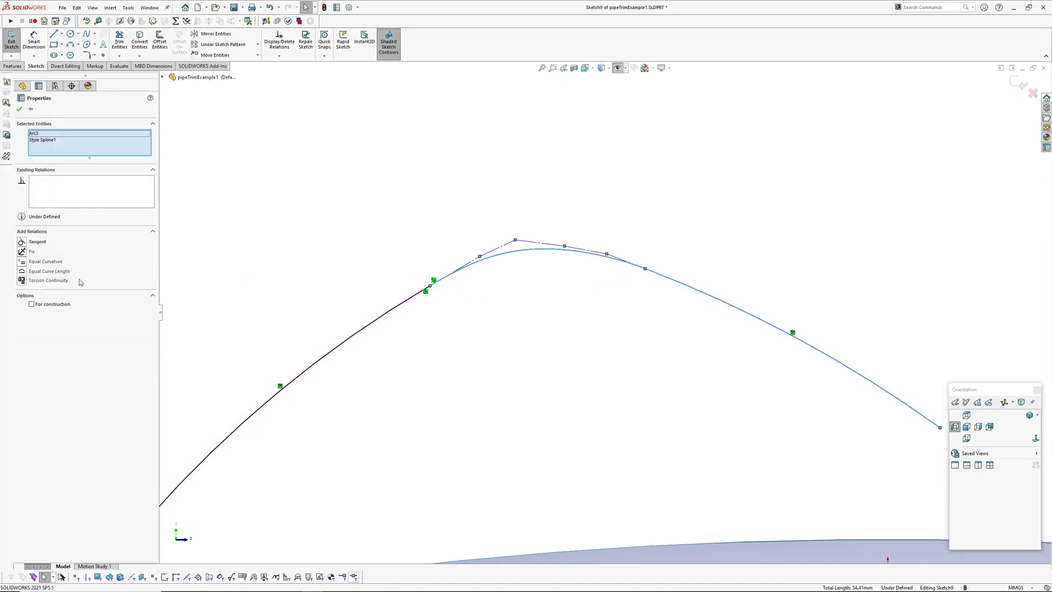
pyautogui.click(25, 262)
pyautogui.click(561, 274)
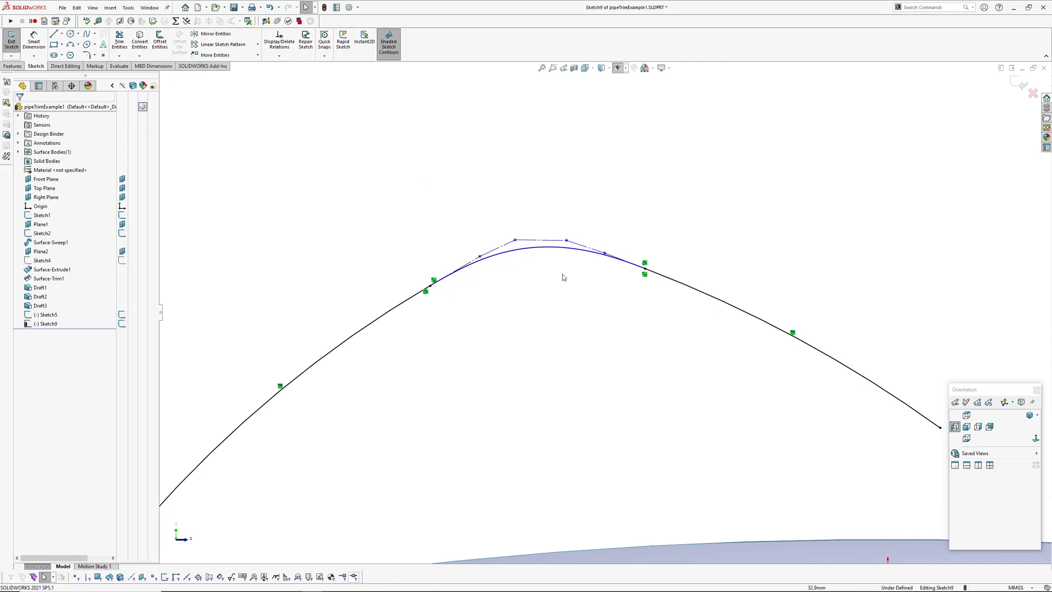
# Reshape the spline near the right arc, placing its upper right control vertex at about 31.5, 32.1.
pyautogui.click(606, 254)
pyautogui.moveTo(605, 254); pyautogui.dragTo(564, 238)
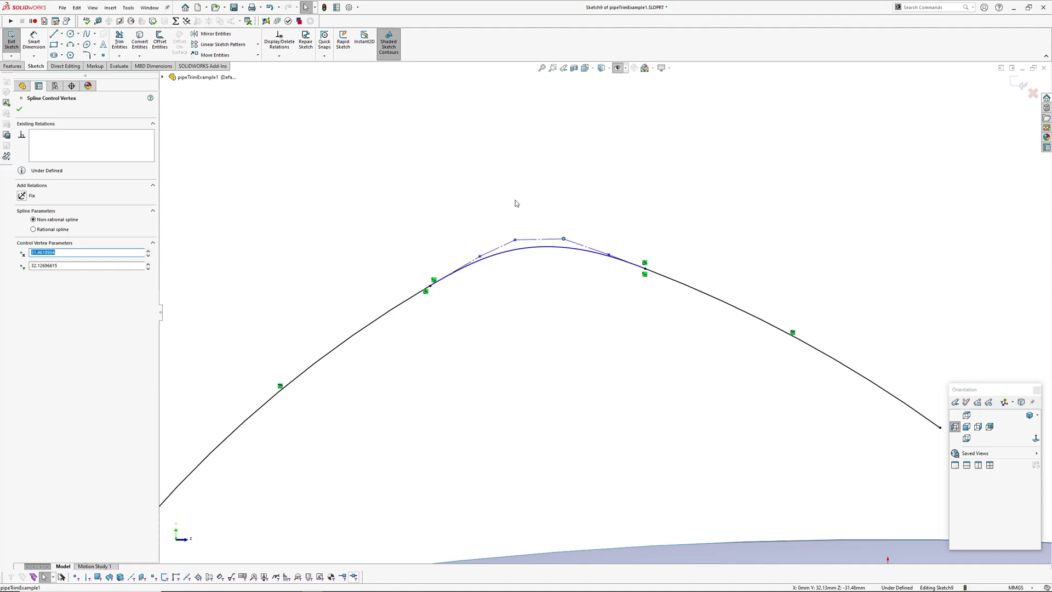
pyautogui.click(563, 298)
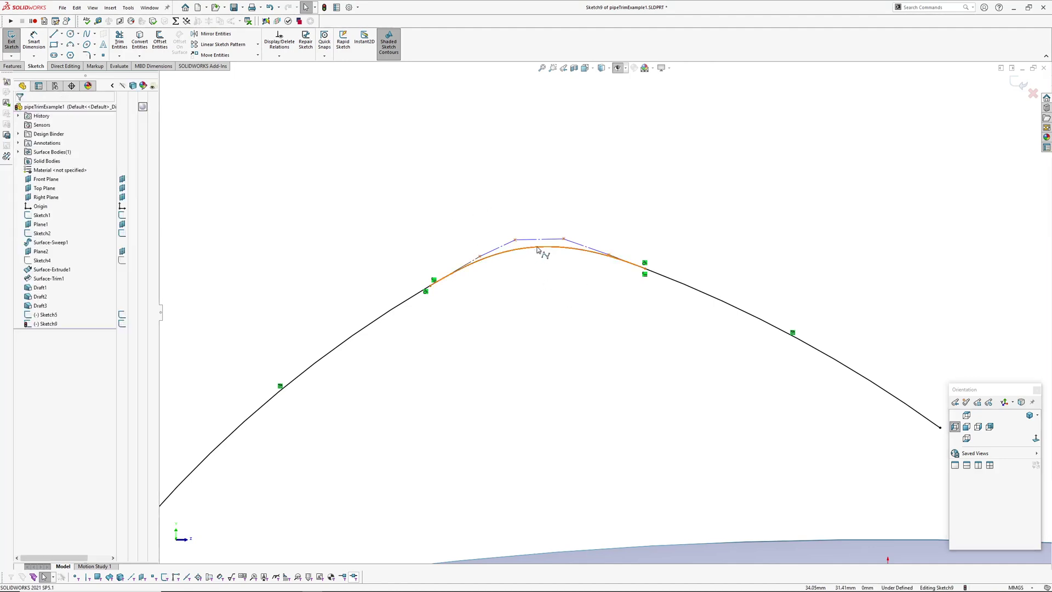
# Delete the equal curvature and tangent relations at both ends of the style spline.
pyautogui.click(426, 292)
pyautogui.press('Delete')
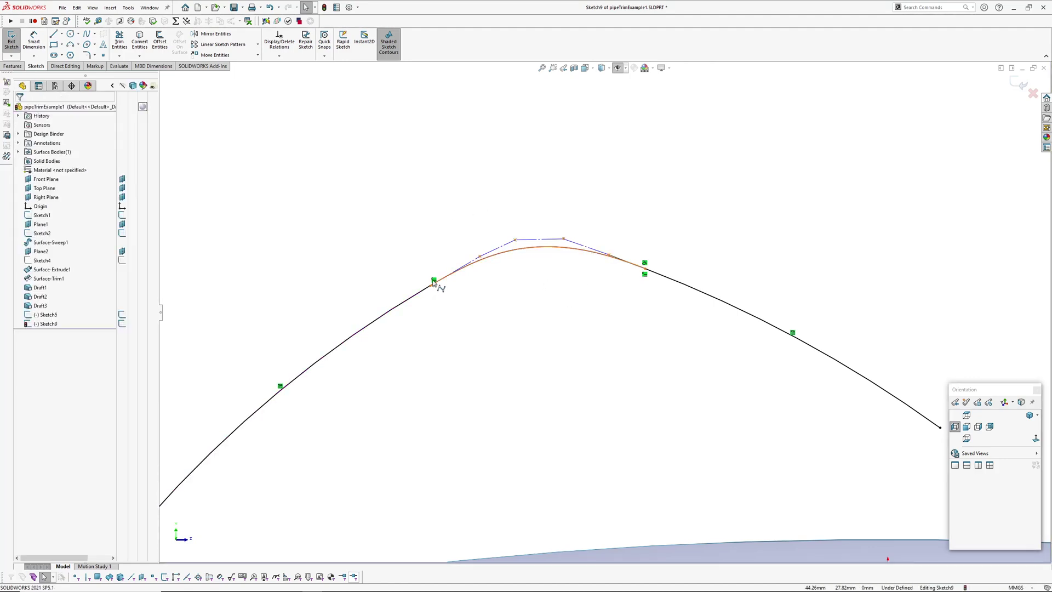
pyautogui.click(434, 280)
pyautogui.press('Delete')
pyautogui.click(645, 275)
pyautogui.press('Delete')
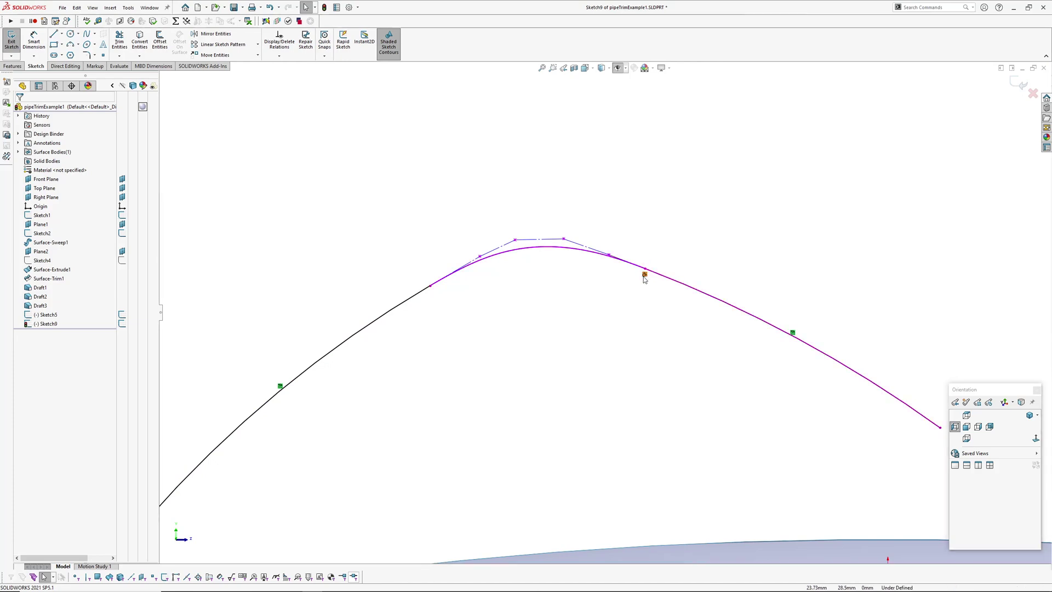
pyautogui.click(644, 275)
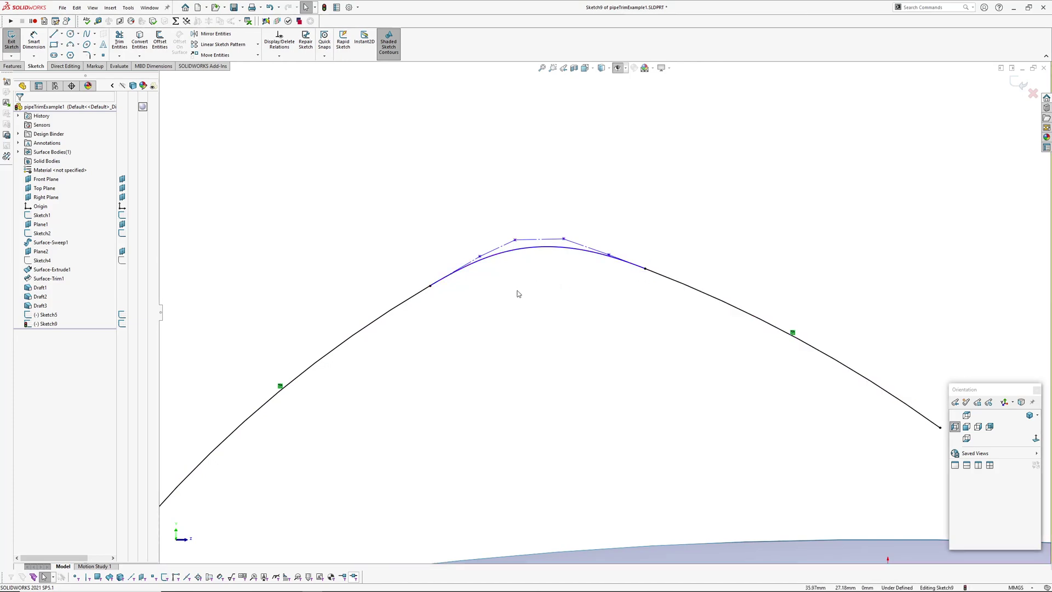
# Add a torsion continuity relation between the degree 5 style spline and the left arc.
pyautogui.click(489, 258)
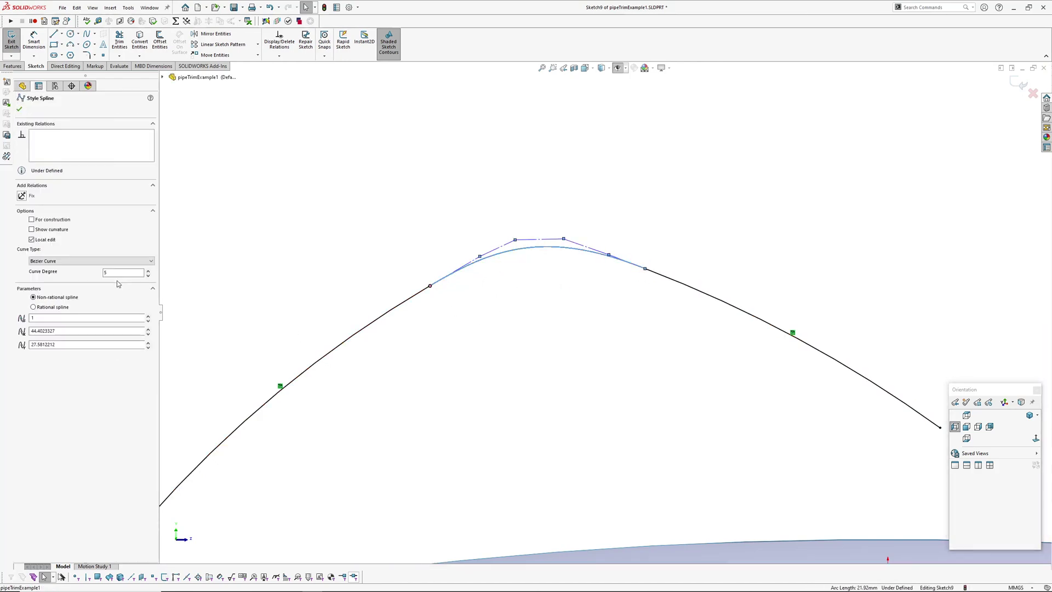
pyautogui.keyDown('ctrl'); pyautogui.click(421, 296); pyautogui.keyUp('ctrl')
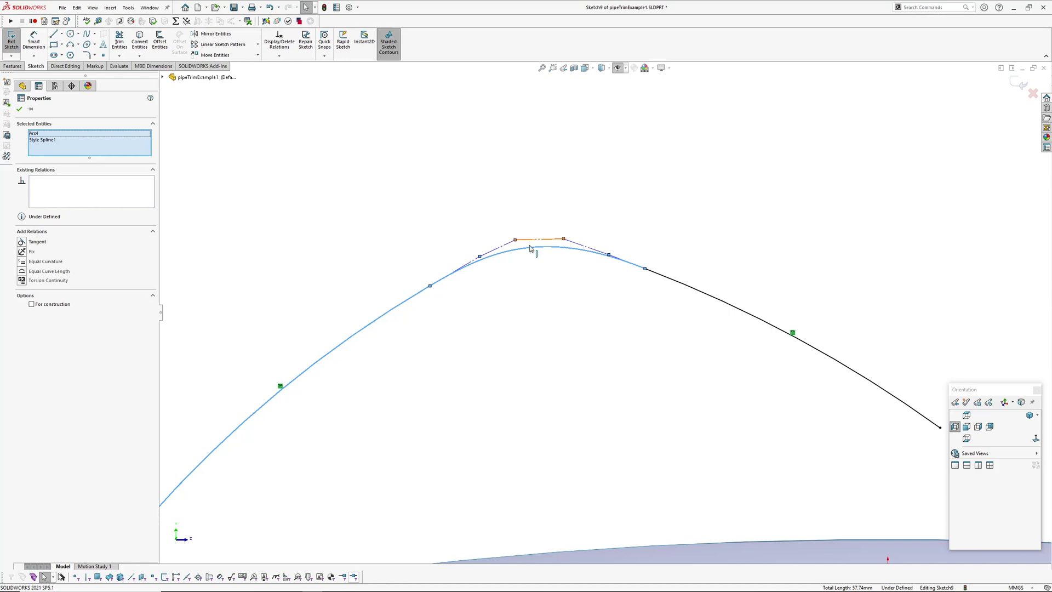
pyautogui.click(48, 281)
pyautogui.click(482, 113)
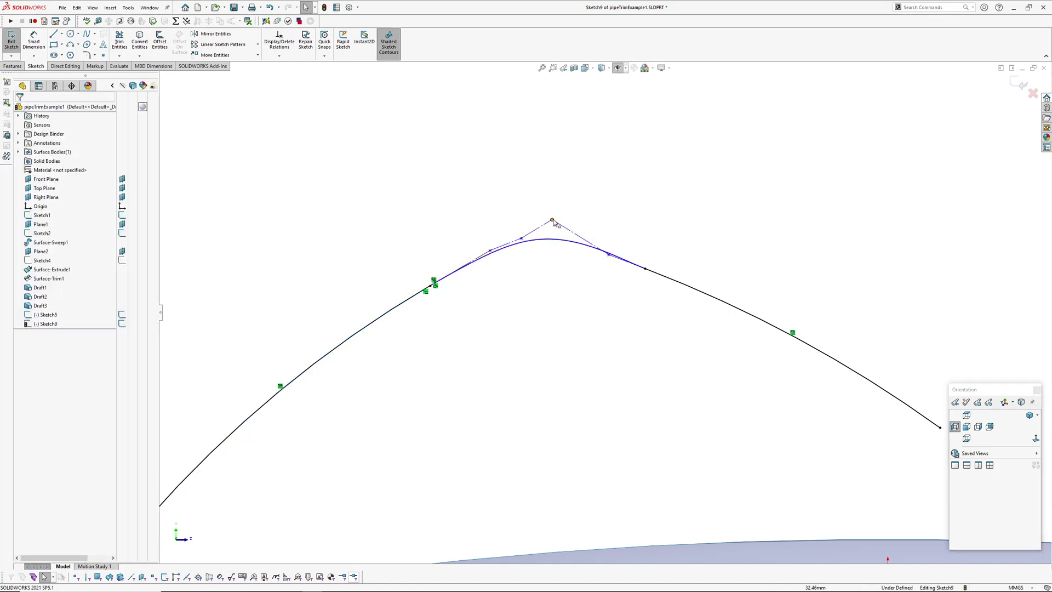
# Move the spline's peak control vertex to about 32.7, 33.4 and raise the control vertex nearest the right arc.
pyautogui.moveTo(554, 222); pyautogui.dragTo(551, 224)
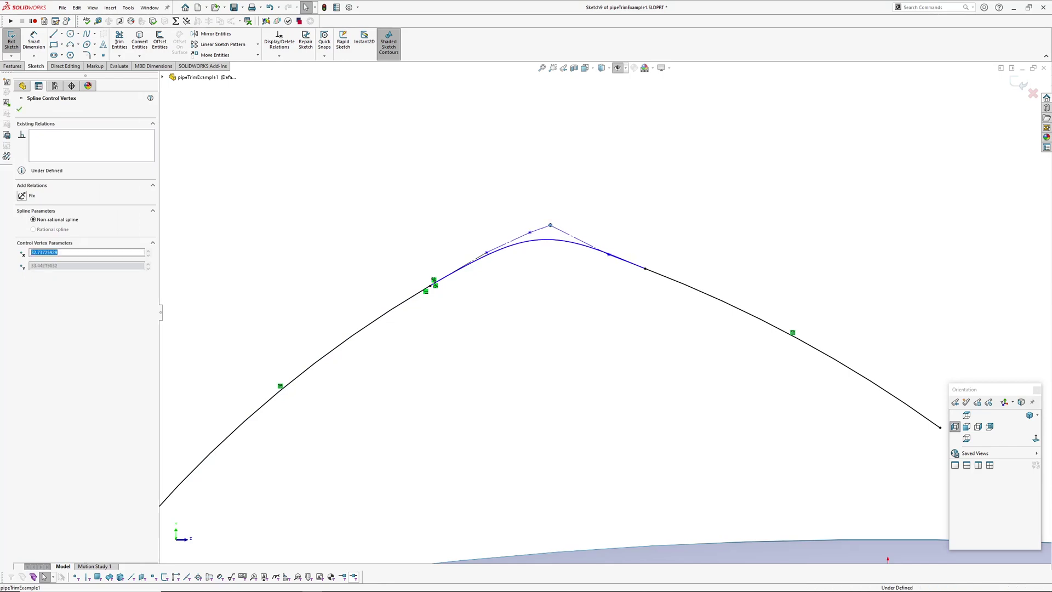
pyautogui.click(541, 355)
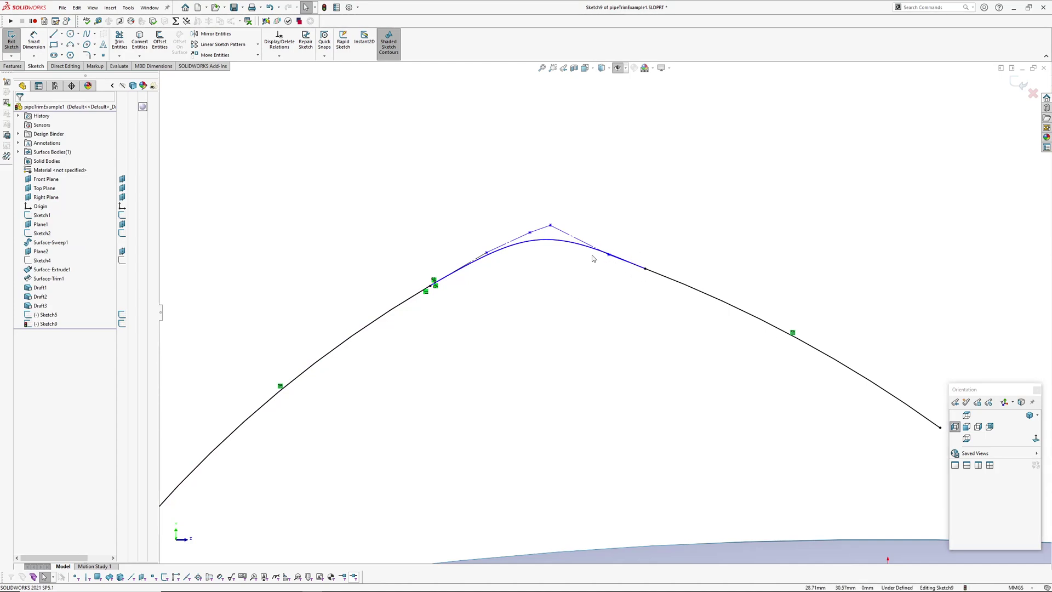
pyautogui.moveTo(609, 256)
pyautogui.mouseDown()
pyautogui.moveTo(602, 287)
pyautogui.moveTo(636, 224)
pyautogui.moveTo(612, 219)
pyautogui.moveTo(596, 256)
pyautogui.moveTo(602, 246)
pyautogui.mouseUp()
pyautogui.press('Escape')
pyautogui.click(629, 304)
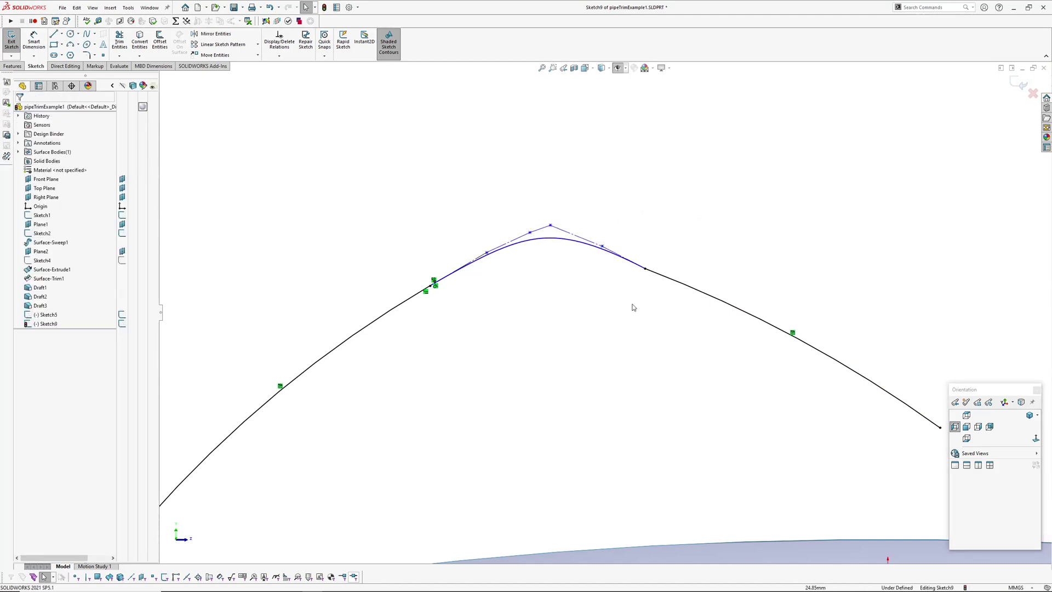
# Undo the control vertex moves and the torsion continuity relation with the left arc.
pyautogui.keyDown('ctrl'); pyautogui.moveTo(628, 305); pyautogui.dragTo(626, 327, button='middle'); pyautogui.keyUp('ctrl')
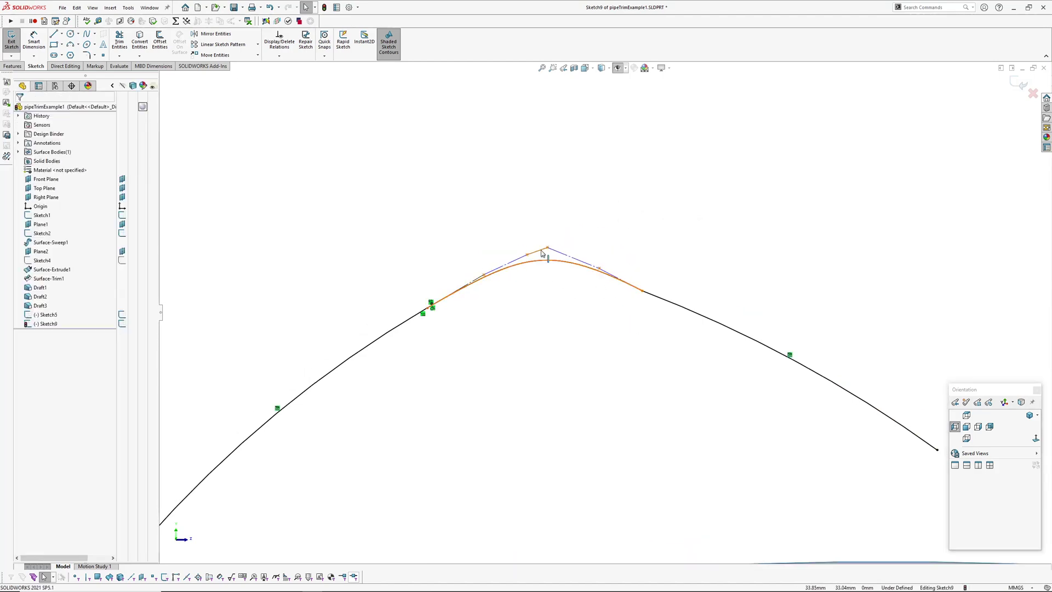
pyautogui.hotkey('ctrl', 'z')
pyautogui.hotkey('ctrl', 'z')
pyautogui.hotkey('ctrl', 'z')
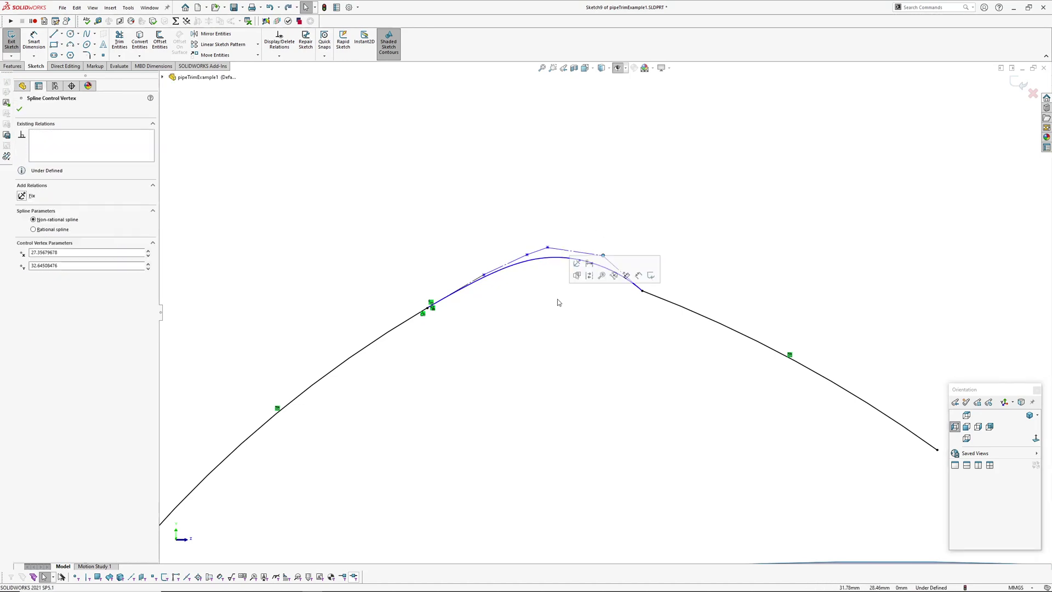
pyautogui.hotkey('ctrl', 'z')
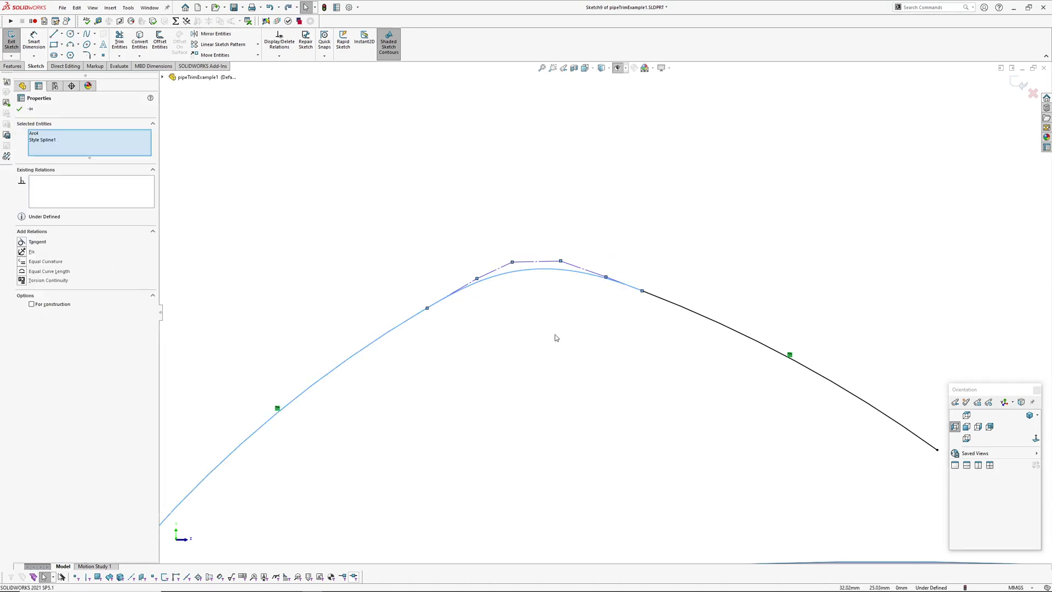
pyautogui.click(552, 329)
# Set the style spline's curve degree to 7.
pyautogui.click(537, 275)
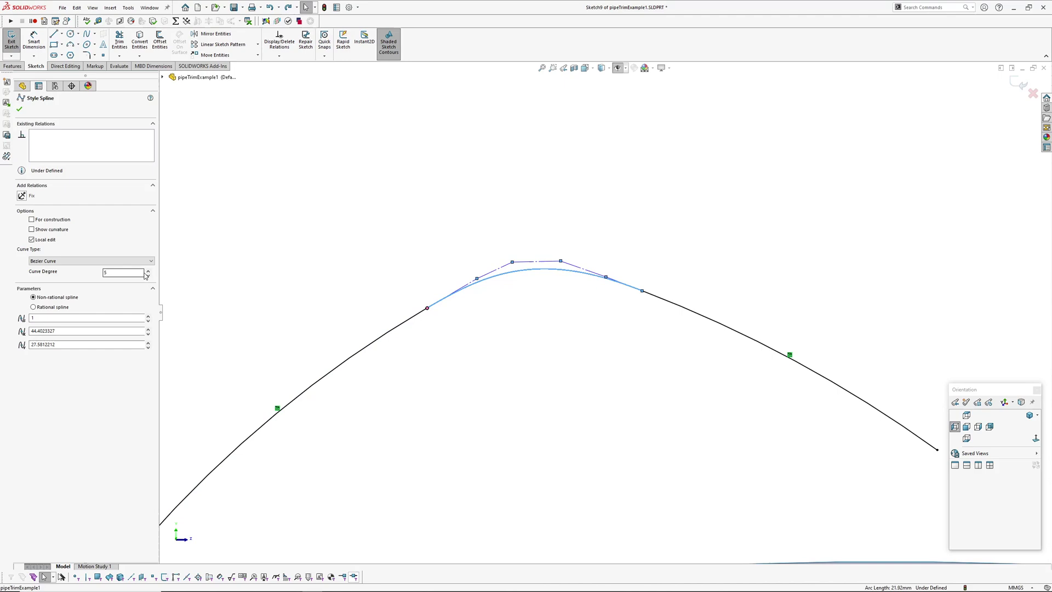
pyautogui.click(149, 273)
pyautogui.click(149, 272)
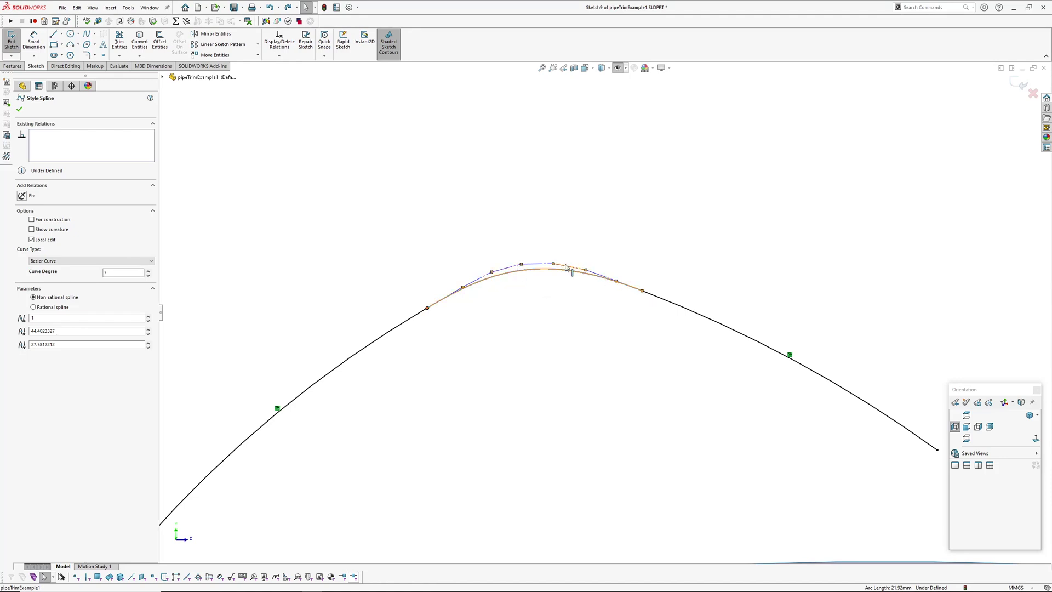
pyautogui.click(545, 345)
# Add a torsion continuity relation between the degree 7 style spline and the left arc.
pyautogui.click(412, 322)
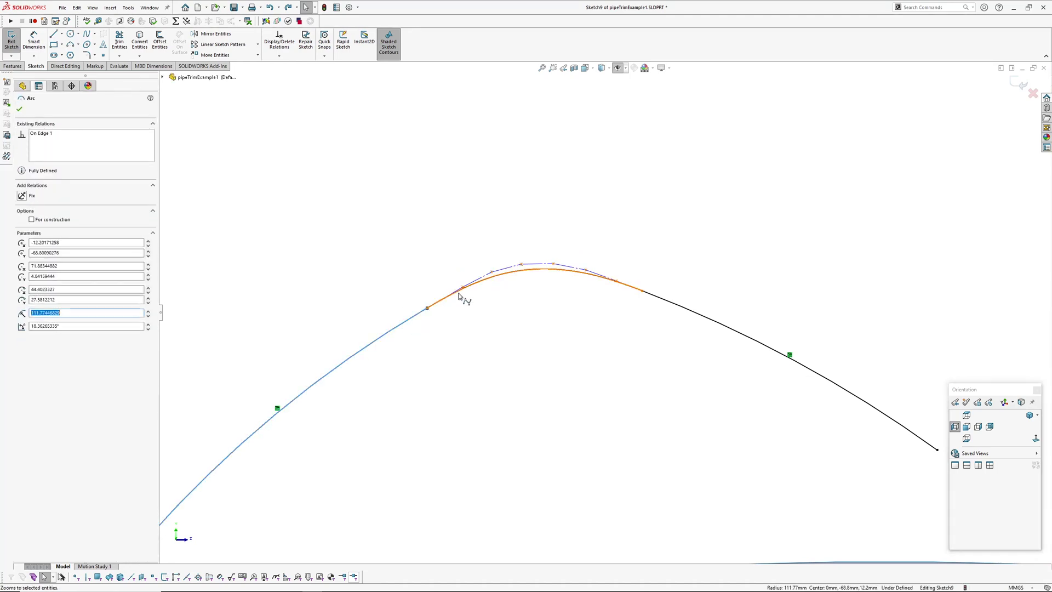
pyautogui.click(22, 280)
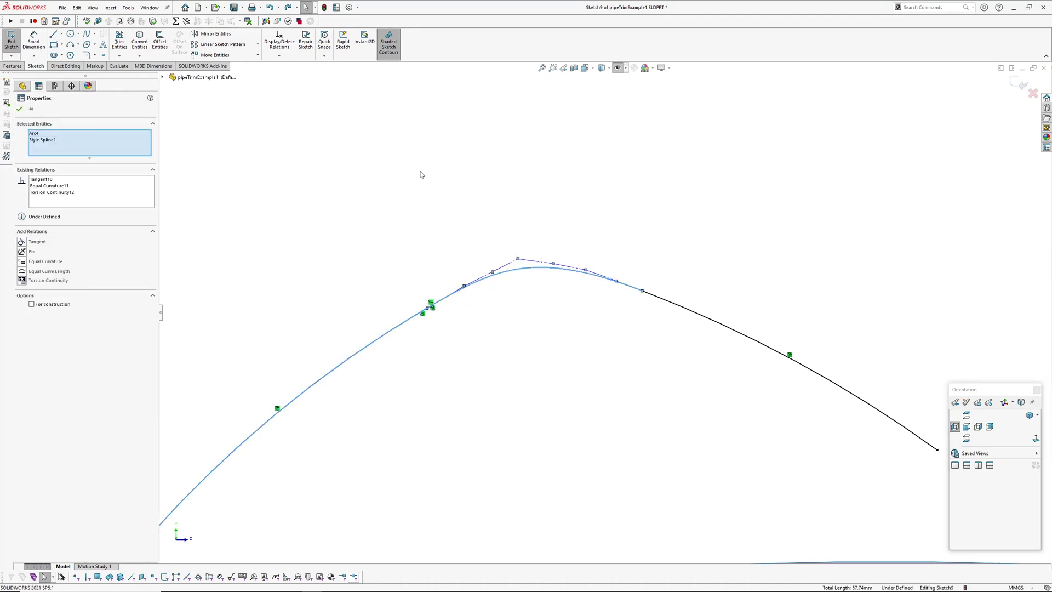
# Add a torsion continuity relation between the degree 7 style spline and the right arc.
pyautogui.click(423, 172)
pyautogui.click(600, 277)
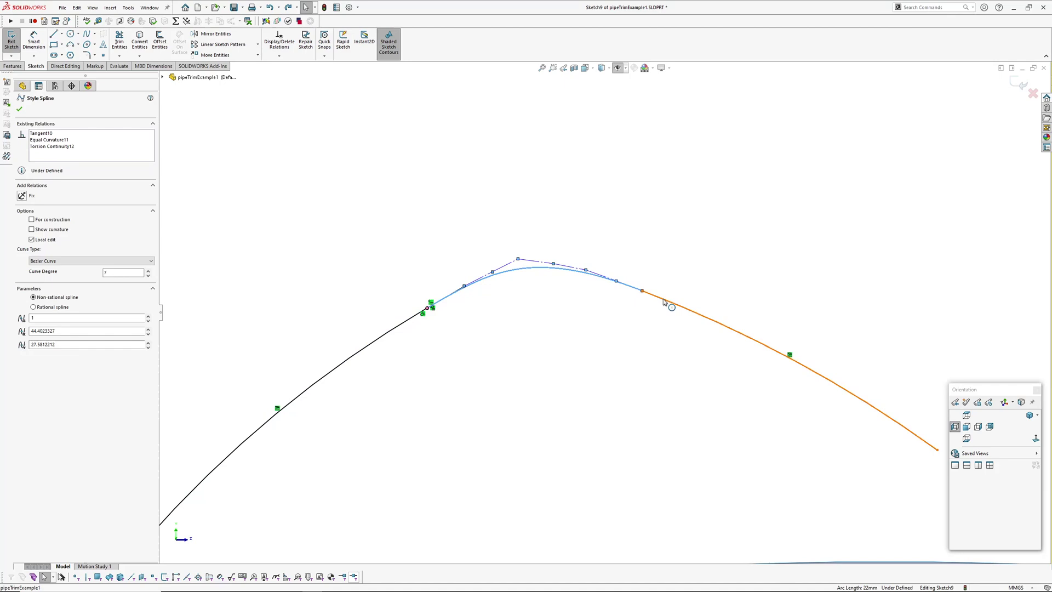
pyautogui.keyDown('ctrl'); pyautogui.click(652, 296); pyautogui.keyUp('ctrl')
pyautogui.click(25, 283)
pyautogui.click(559, 172)
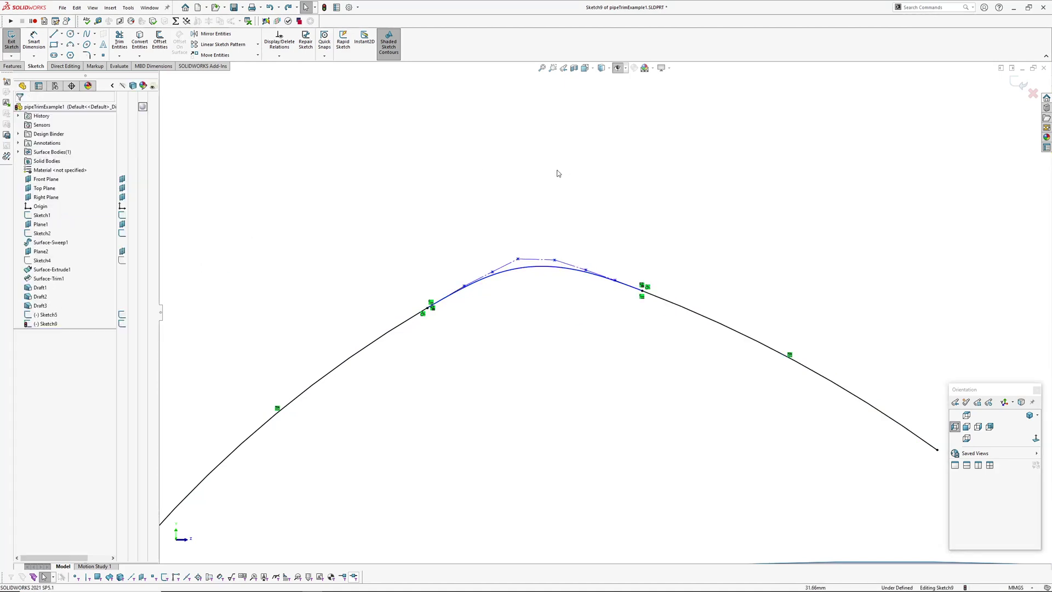
# Move the third control vertex from the spline's left end to about 38.7, 30.8 and nudge the third vertex from the right end.
pyautogui.scroll(-3, 518, 307)
pyautogui.moveTo(479, 251)
pyautogui.mouseDown()
pyautogui.moveTo(490, 245)
pyautogui.moveTo(470, 255)
pyautogui.mouseUp()
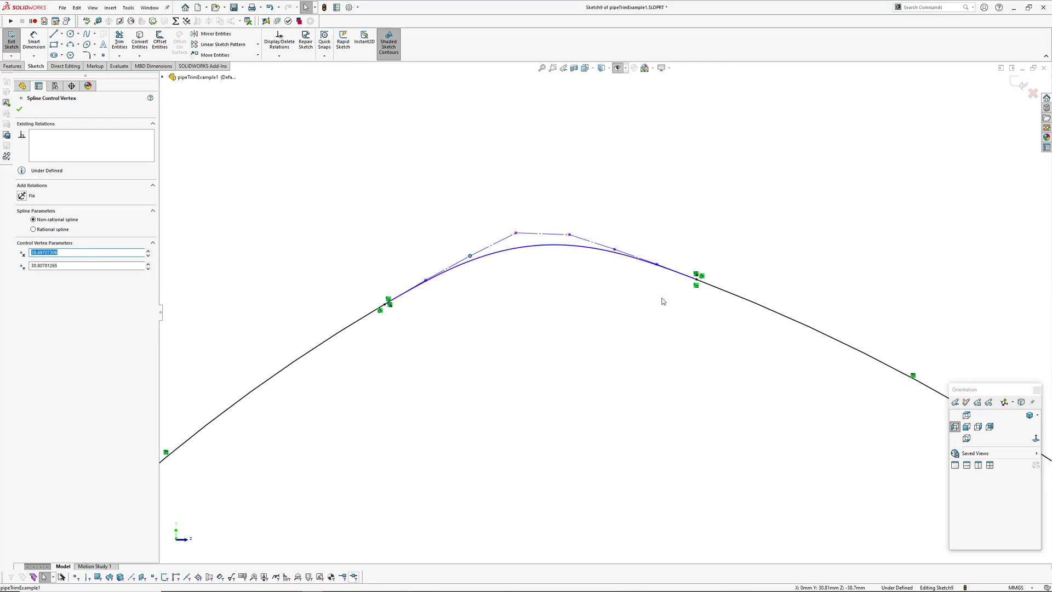
pyautogui.keyDown('ctrl'); pyautogui.moveTo(666, 300); pyautogui.dragTo(623, 292, button='middle'); pyautogui.keyUp('ctrl')
pyautogui.click(625, 292)
pyautogui.moveTo(571, 242)
pyautogui.mouseDown()
pyautogui.moveTo(554, 229)
pyautogui.moveTo(576, 241)
pyautogui.mouseUp()
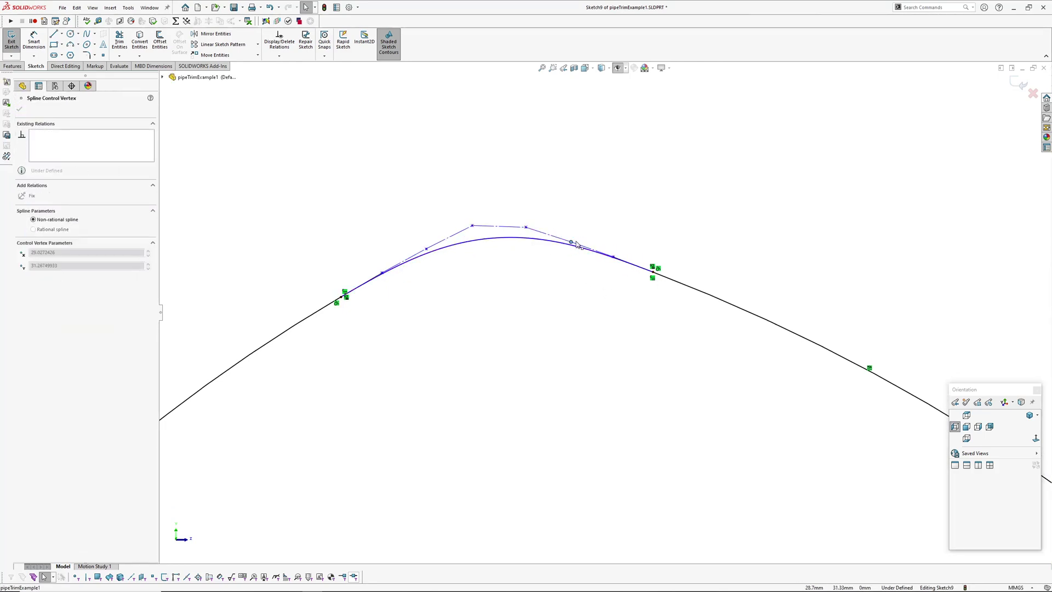
pyautogui.click(554, 284)
pyautogui.scroll(1, 553, 283)
pyautogui.keyDown('ctrl'); pyautogui.moveTo(465, 304); pyautogui.dragTo(479, 277, button='middle'); pyautogui.keyUp('ctrl')
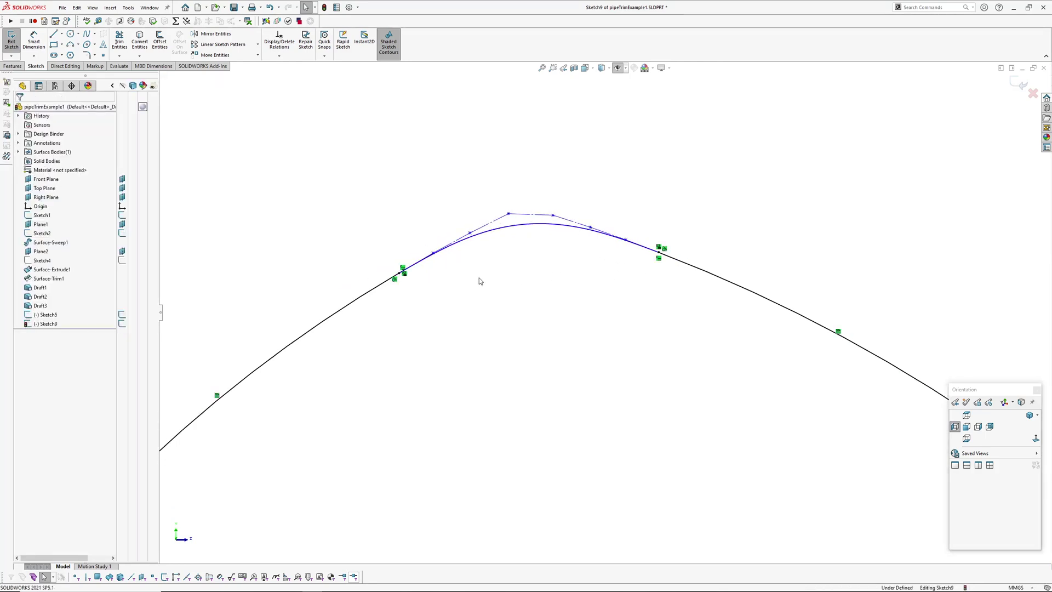
# Show curvature combs on both arcs and the style spline with scale 10 and density 368.
pyautogui.click(399, 276)
pyautogui.keyDown('ctrl'); pyautogui.click(534, 224); pyautogui.keyUp('ctrl')
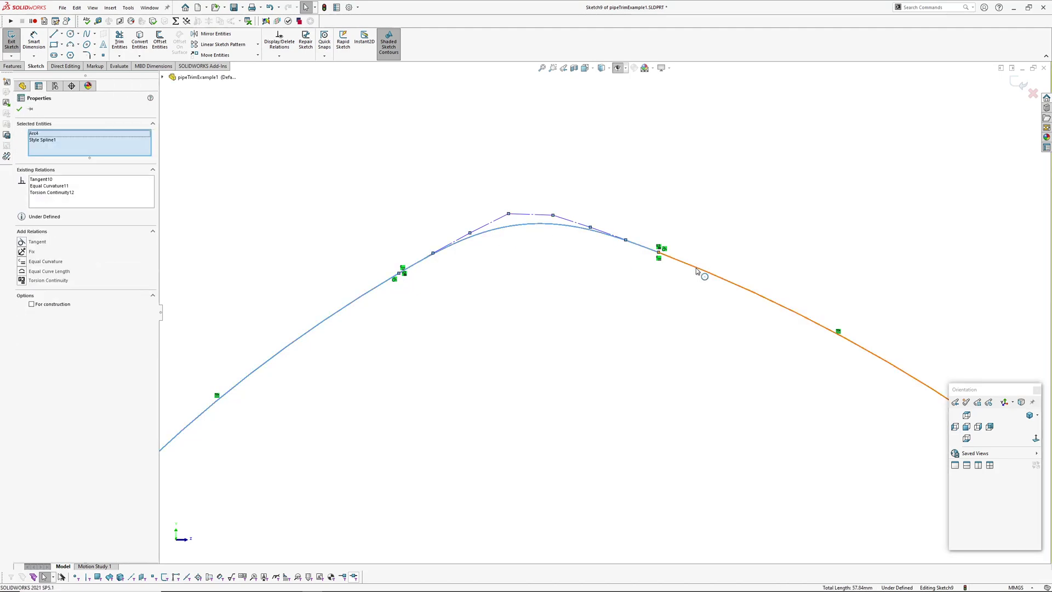
pyautogui.keyDown('ctrl'); pyautogui.click(698, 270); pyautogui.keyUp('ctrl')
pyautogui.rightClick(698, 270)
pyautogui.click(732, 396)
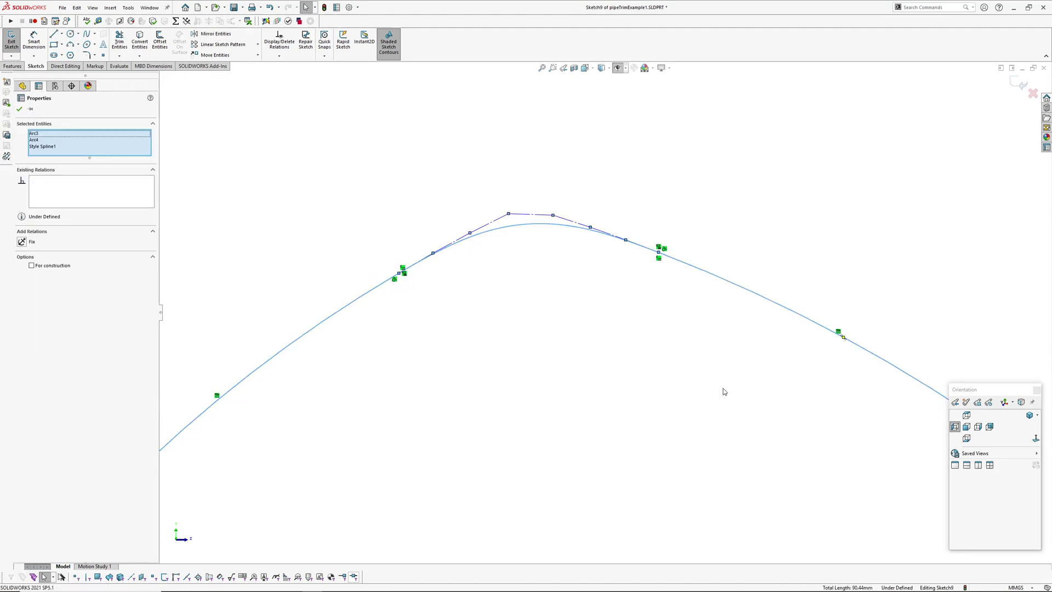
pyautogui.moveTo(48, 194); pyautogui.dragTo(69, 194)
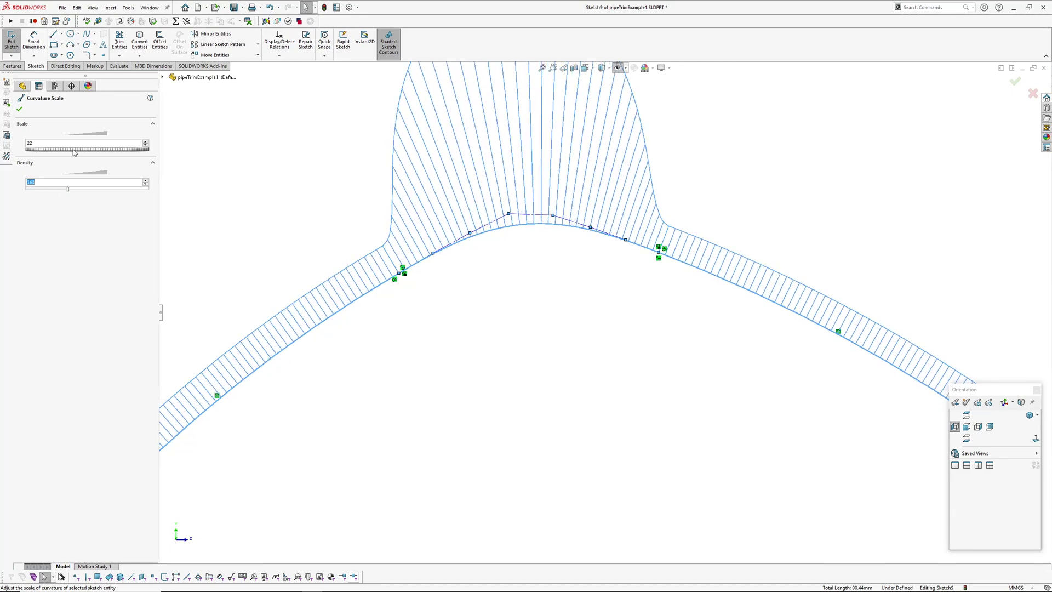
pyautogui.moveTo(74, 152); pyautogui.dragTo(61, 154)
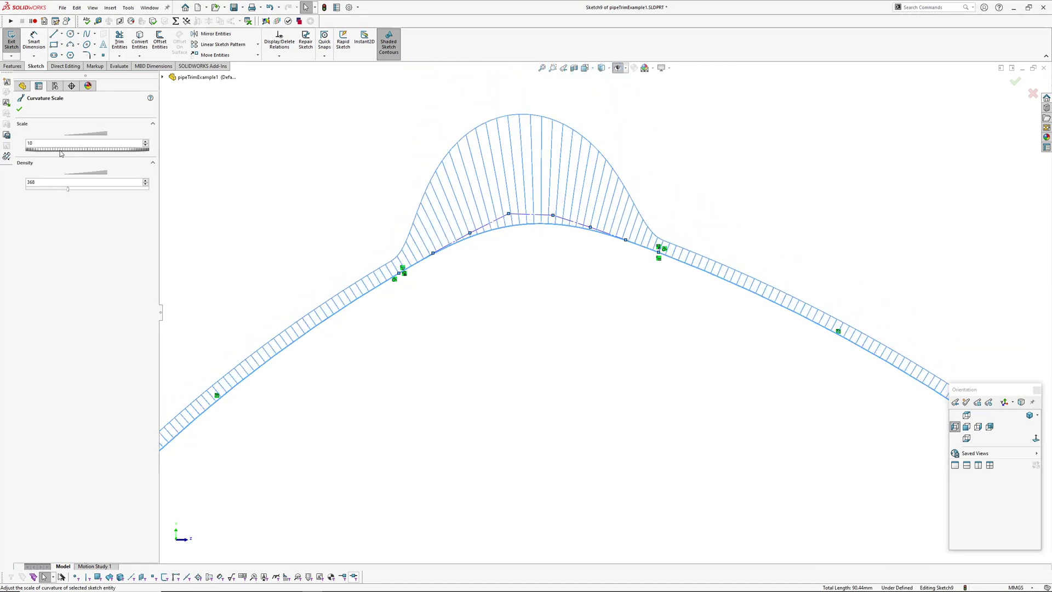
pyautogui.click(269, 175)
# Reshape the spline against its curvature comb by moving the third vertex from the left up towards the peak and raising the vertex right of the peak.
pyautogui.keyDown('ctrl'); pyautogui.moveTo(599, 324); pyautogui.dragTo(612, 354, button='middle'); pyautogui.keyUp('ctrl')
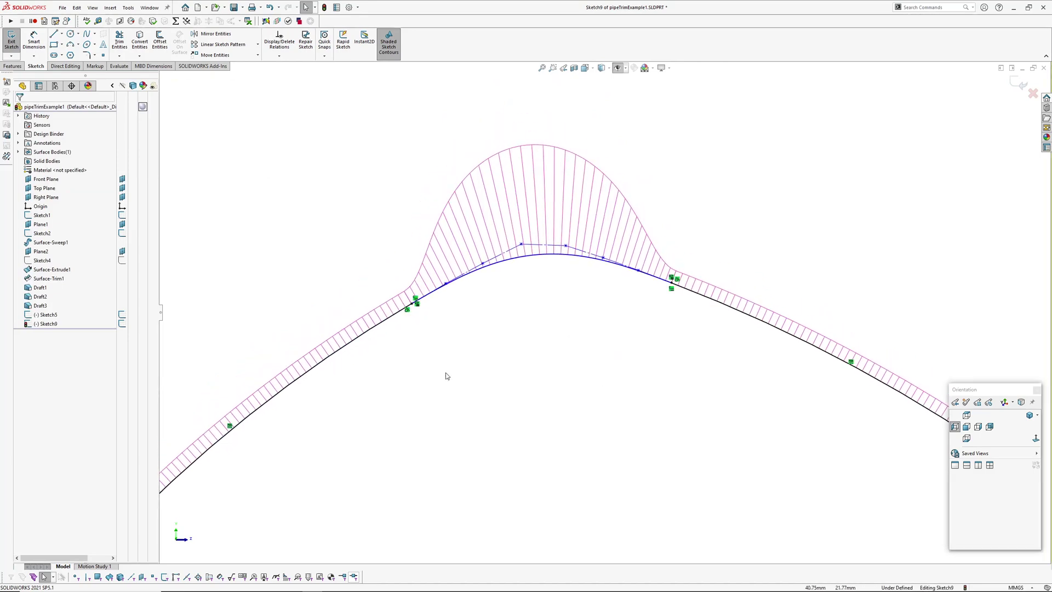
pyautogui.scroll(-3, 445, 366)
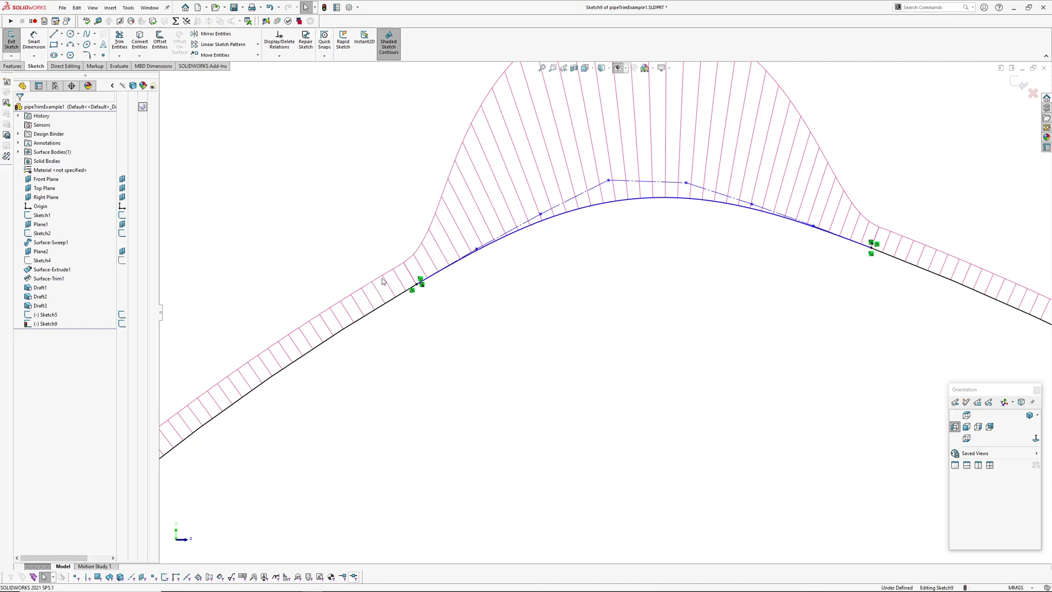
pyautogui.keyDown('ctrl'); pyautogui.moveTo(715, 318); pyautogui.dragTo(598, 327, button='middle'); pyautogui.keyUp('ctrl')
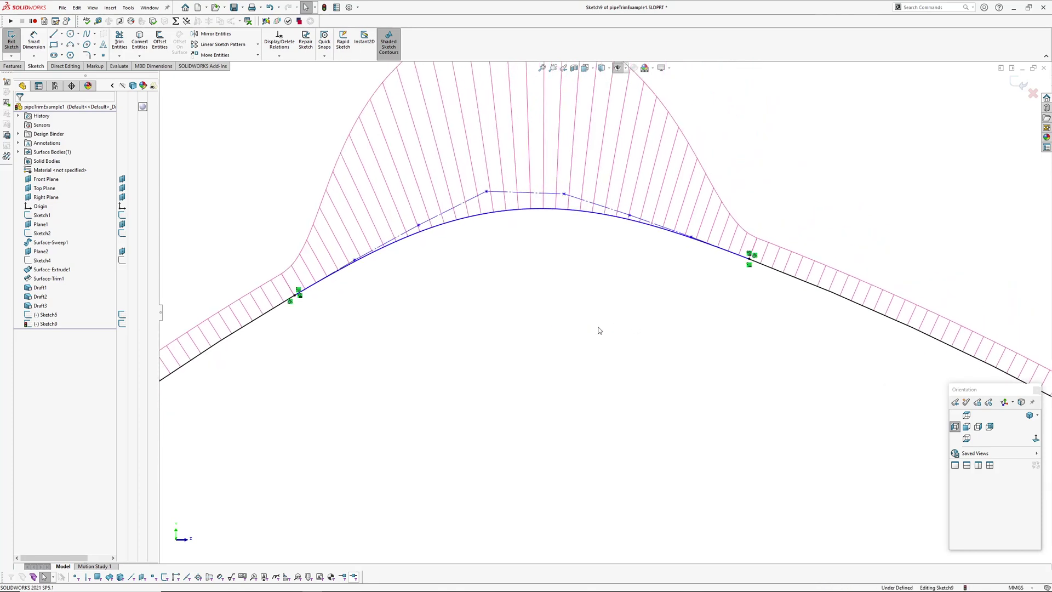
pyautogui.keyDown('ctrl'); pyautogui.moveTo(682, 321); pyautogui.dragTo(700, 370, button='middle'); pyautogui.keyUp('ctrl')
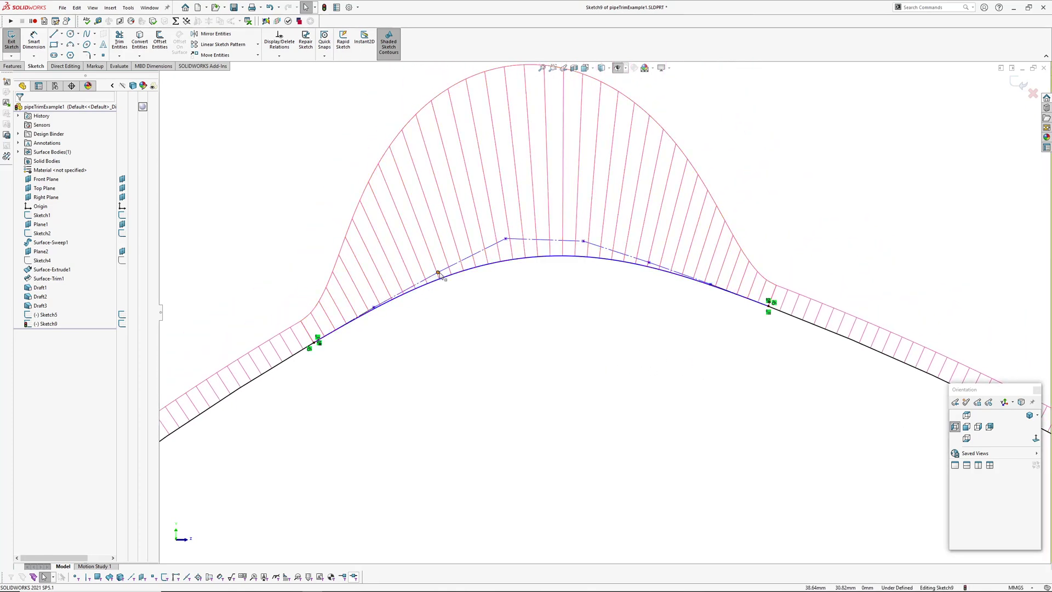
pyautogui.moveTo(438, 272); pyautogui.dragTo(455, 258)
pyautogui.click(500, 317)
pyautogui.scroll(1, 518, 321)
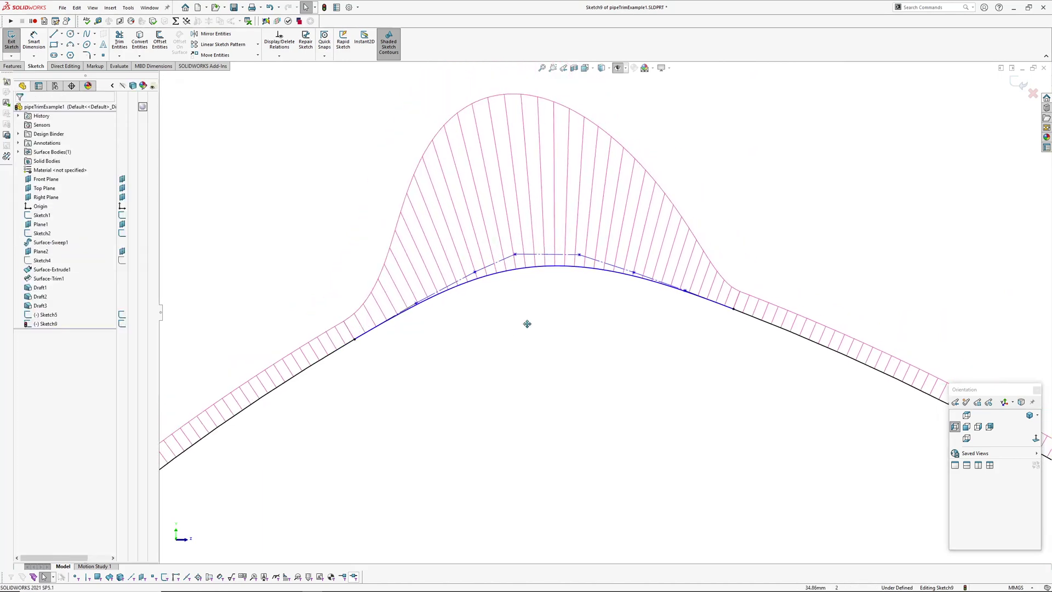
pyautogui.keyDown('ctrl'); pyautogui.moveTo(528, 325); pyautogui.dragTo(495, 324, button='middle'); pyautogui.keyUp('ctrl')
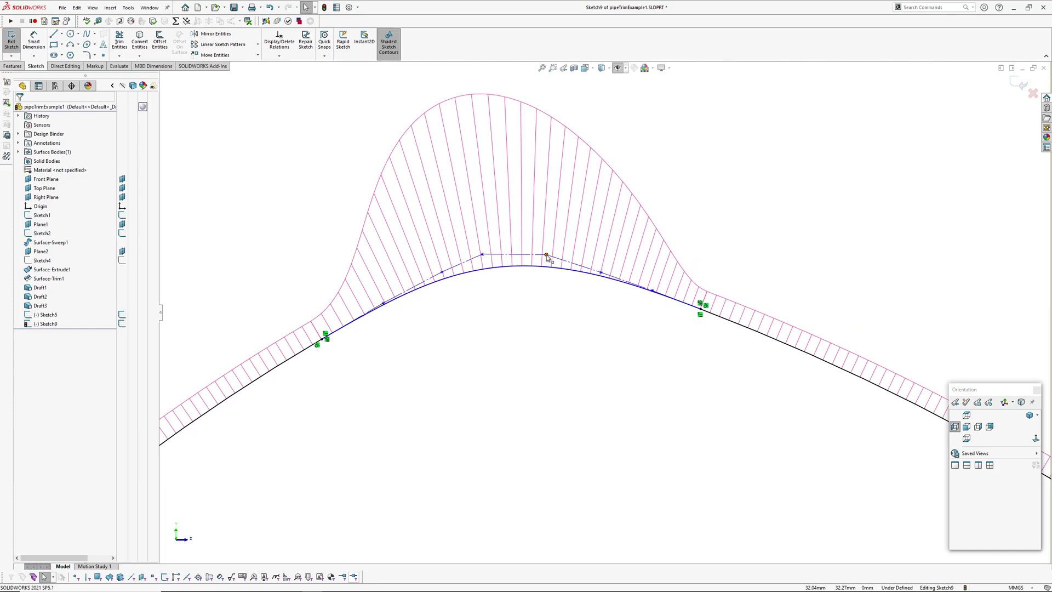
pyautogui.moveTo(548, 255)
pyautogui.mouseDown()
pyautogui.moveTo(563, 266)
pyautogui.moveTo(551, 236)
pyautogui.moveTo(535, 244)
pyautogui.mouseUp()
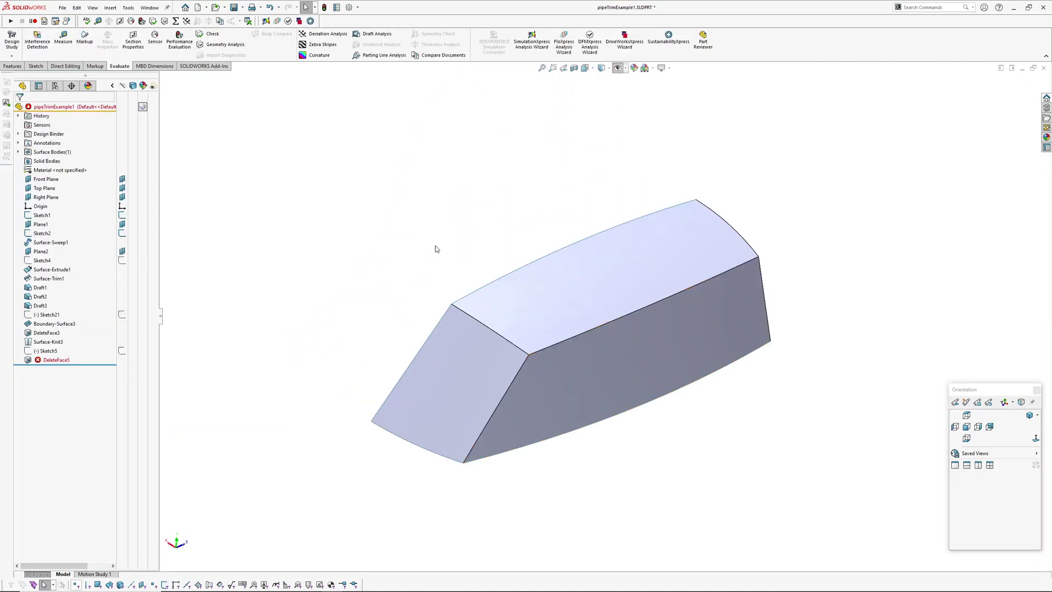
# Create a swept surface with a 10 mm circular profile along the front corner edge between the end face and long side face.
pyautogui.moveTo(488, 287); pyautogui.dragTo(552, 392, button='middle')
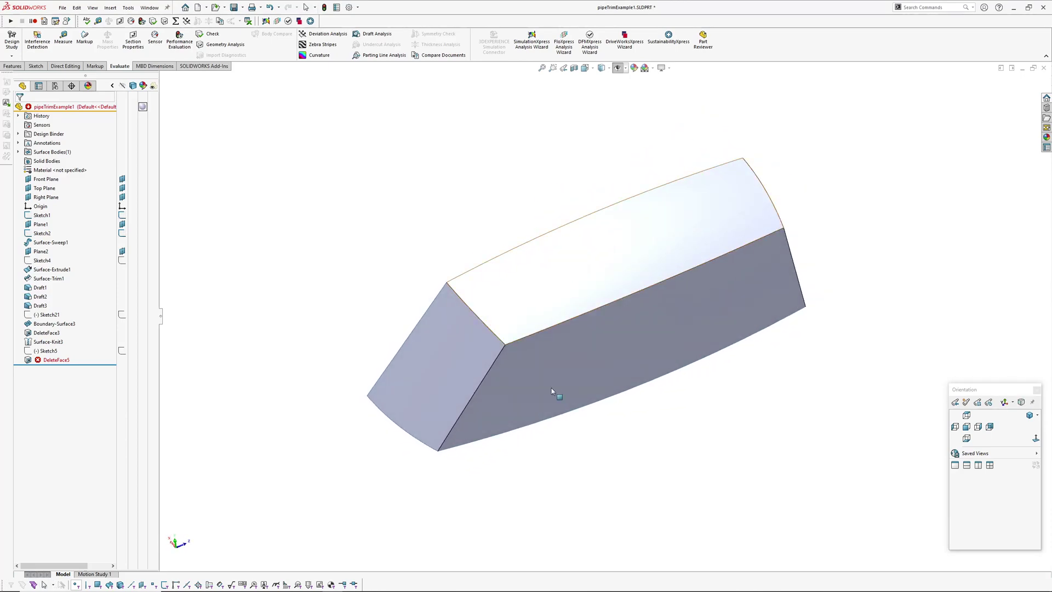
pyautogui.moveTo(787, 280); pyautogui.dragTo(601, 400, button='middle')
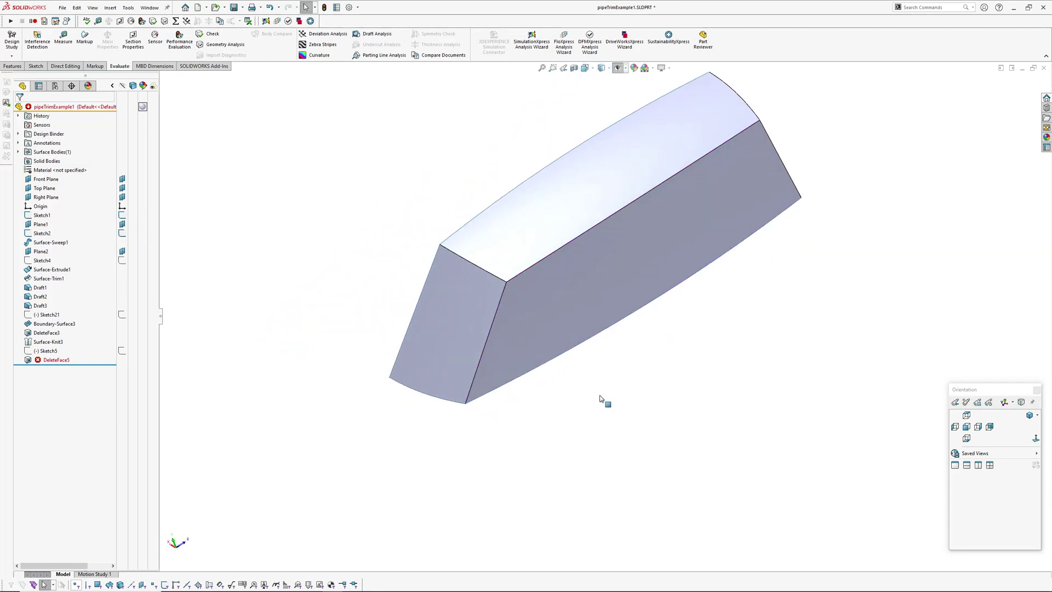
pyautogui.click(499, 304)
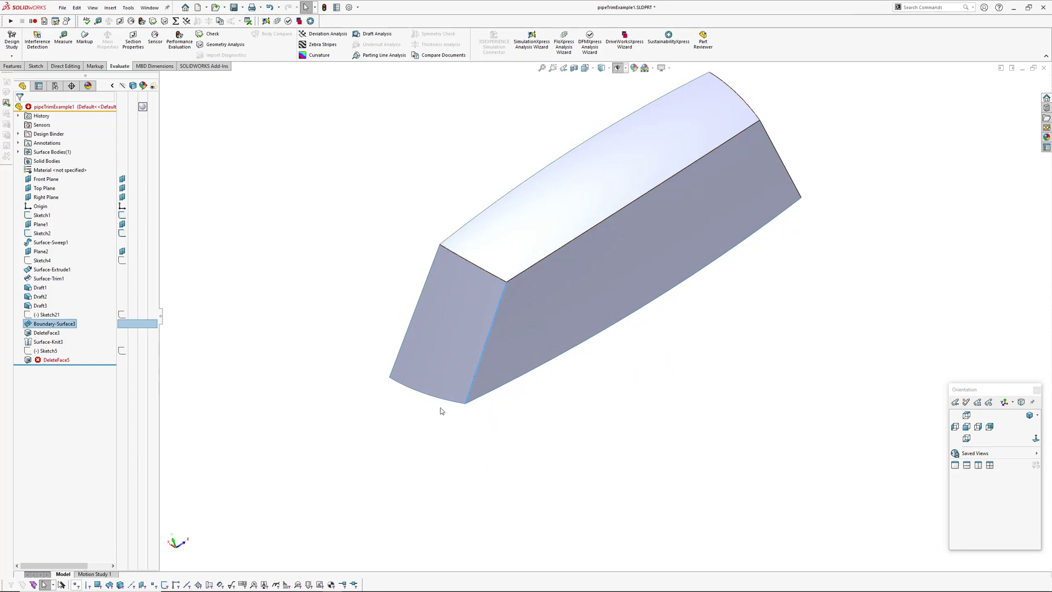
pyautogui.click(344, 201)
pyautogui.click(110, 7)
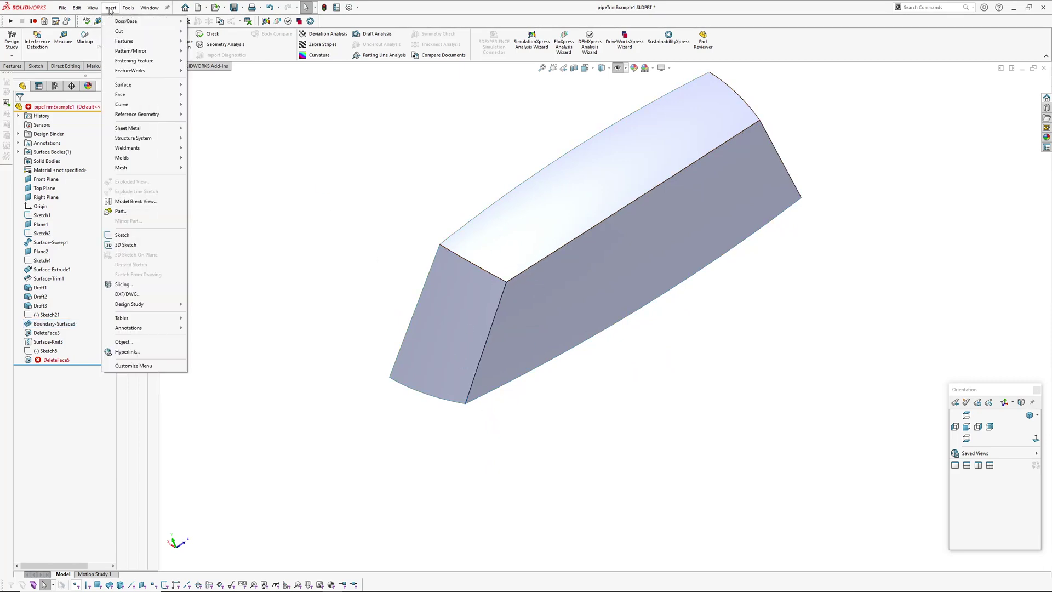
pyautogui.moveTo(124, 85)
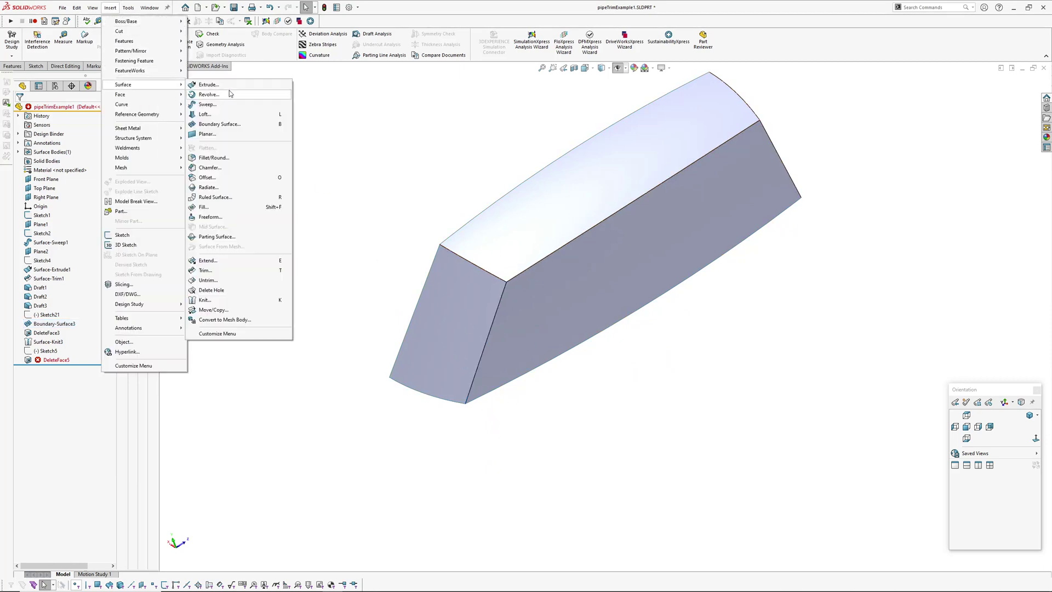
pyautogui.click(203, 104)
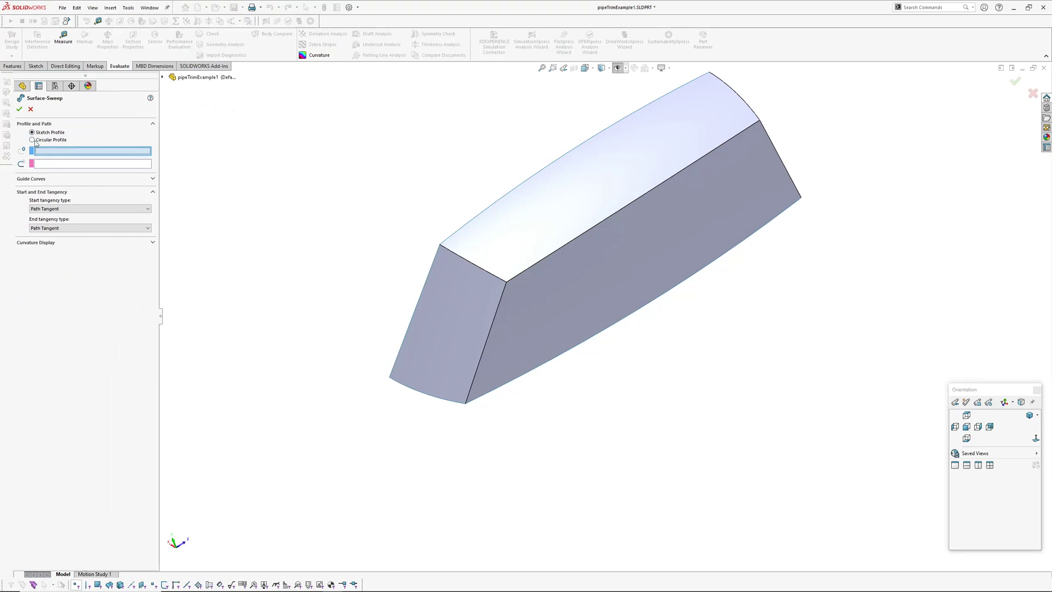
pyautogui.click(33, 140)
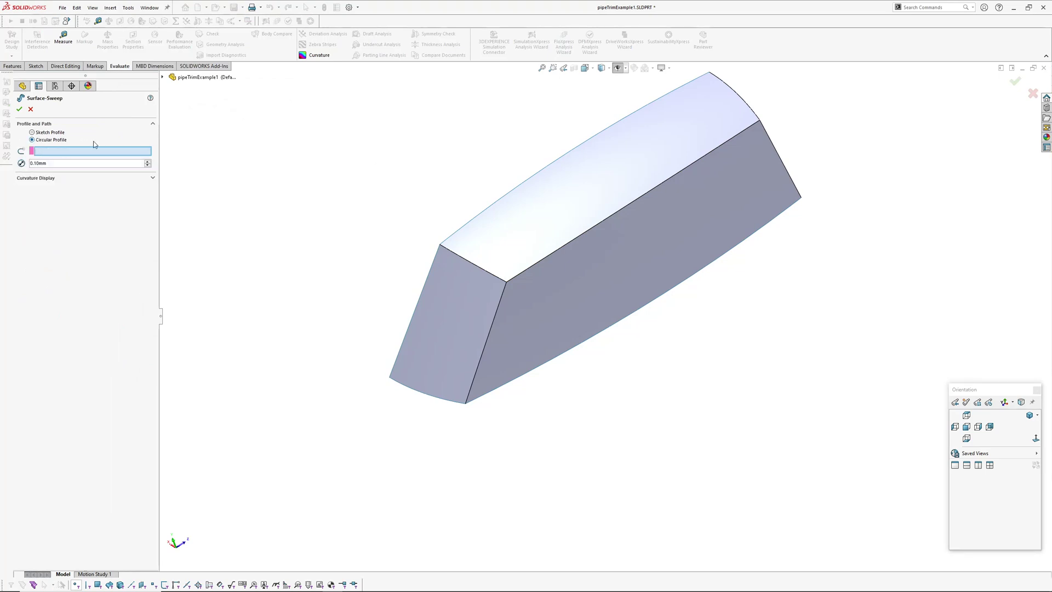
pyautogui.click(504, 299)
pyautogui.click(70, 163)
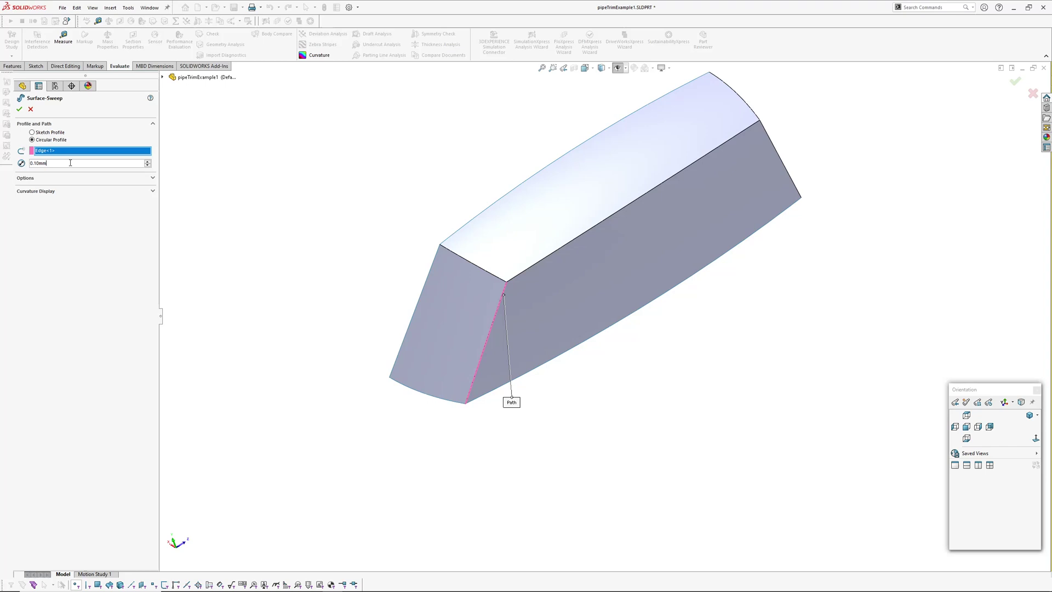
pyautogui.write('10')
pyautogui.press('Return')
pyautogui.press('Return')
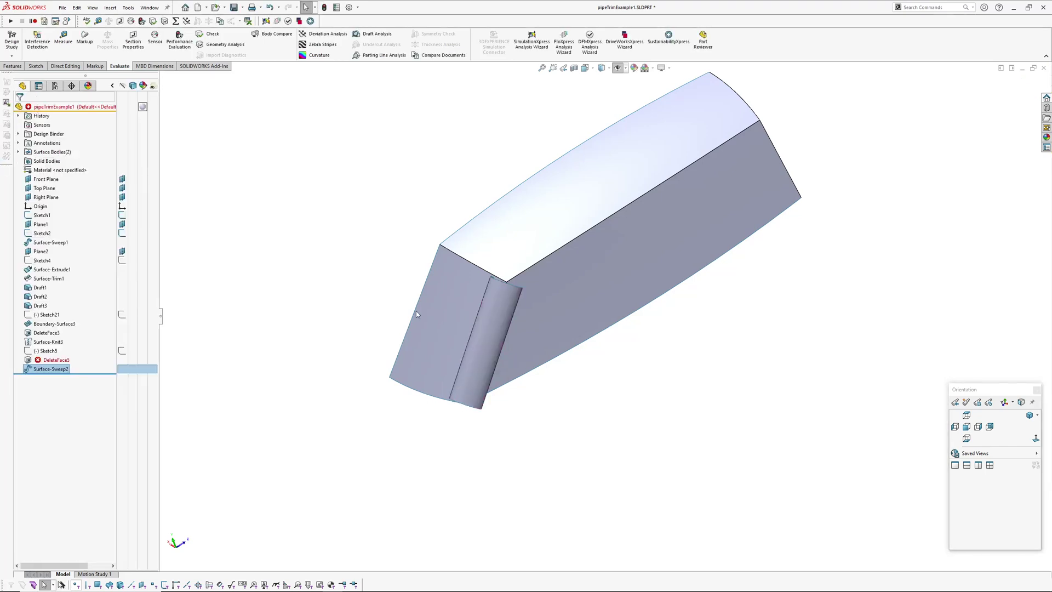
# Extend both open ends of the swept tube surface by 10 mm, keeping the same surface type.
pyautogui.scroll(-5, 540, 433)
pyautogui.press('e')
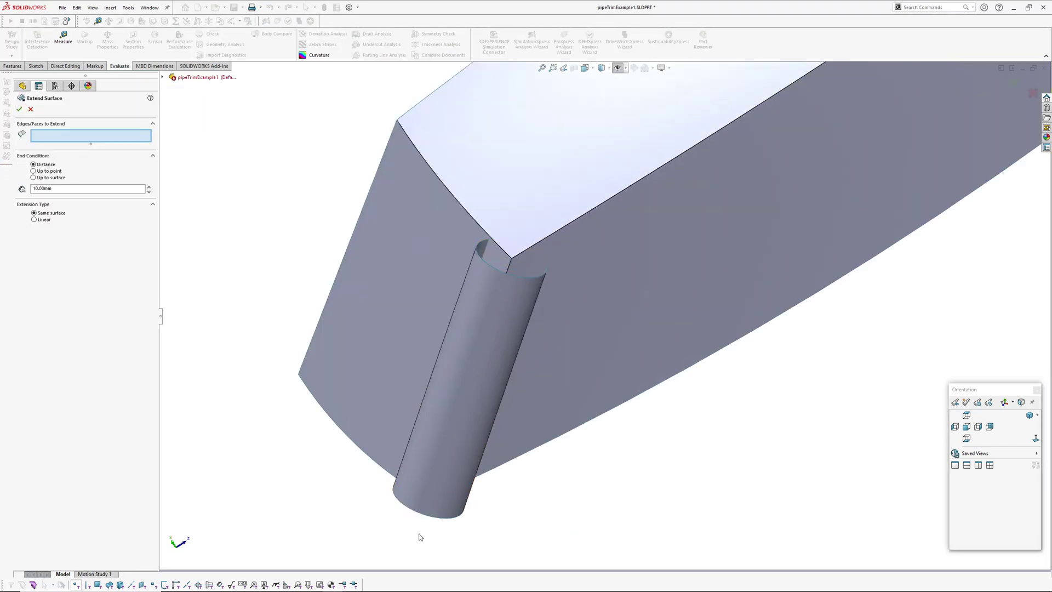
pyautogui.click(438, 517)
pyautogui.scroll(1, 337, 446)
pyautogui.keyDown('ctrl'); pyautogui.moveTo(337, 445); pyautogui.dragTo(374, 368, button='middle'); pyautogui.keyUp('ctrl')
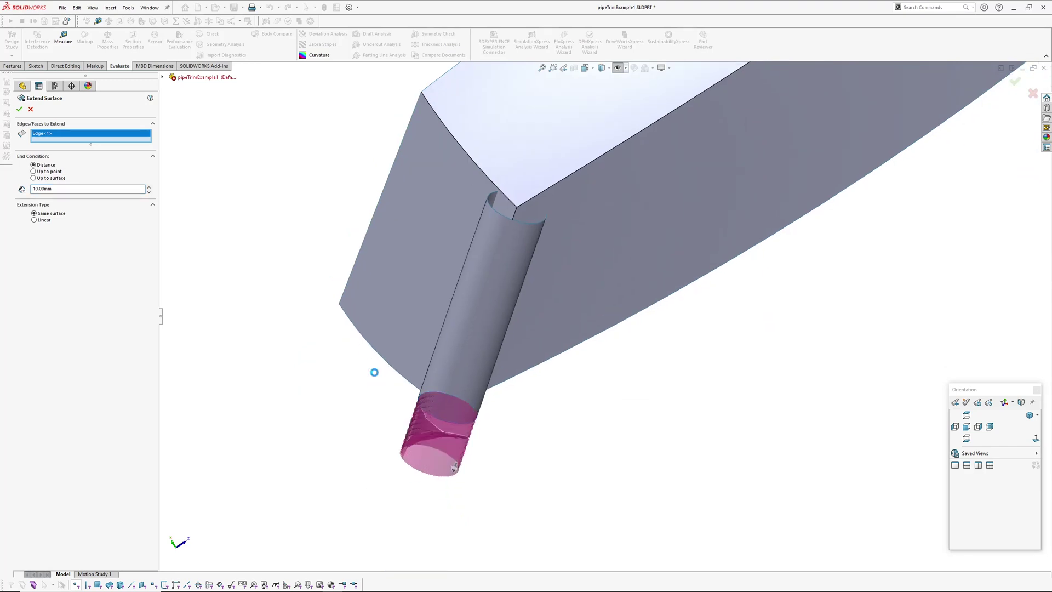
pyautogui.press('Return')
pyautogui.press('Return')
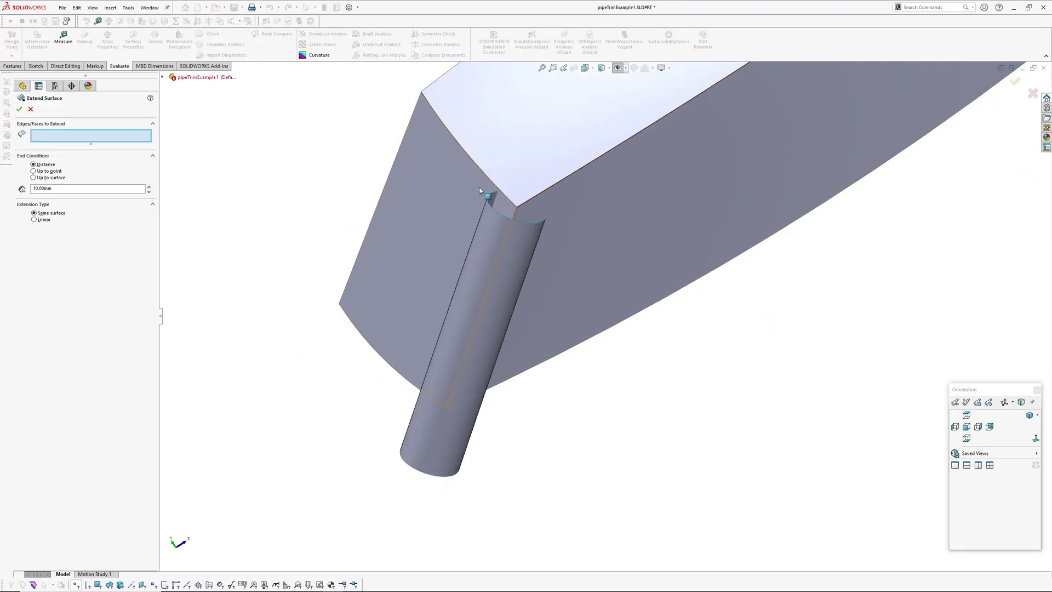
pyautogui.click(529, 225)
pyautogui.press('Return')
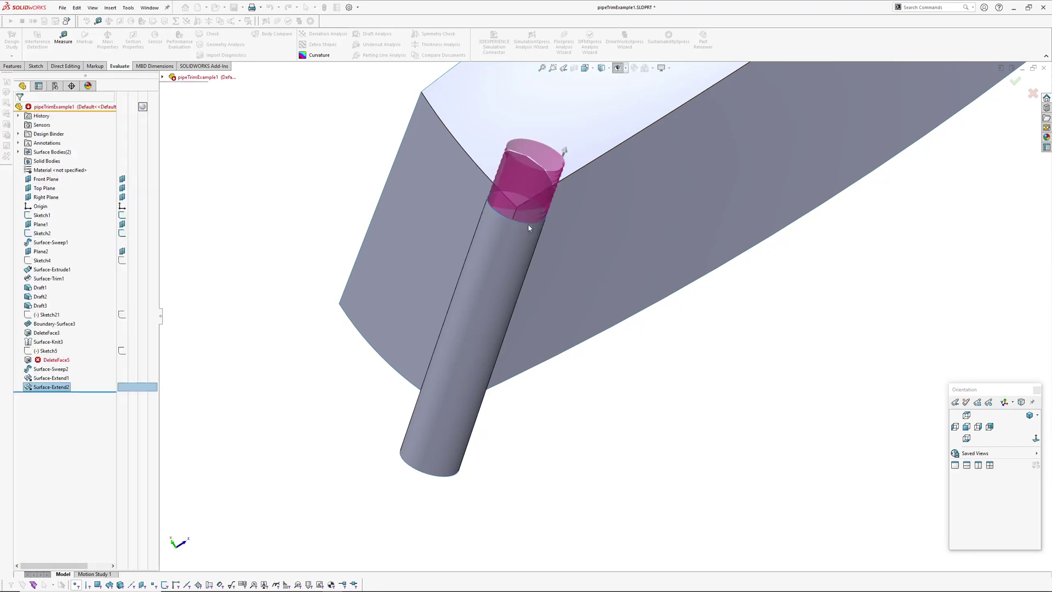
# Inspect from several angles how the extended tube crosses the surfaces at the front corner.
pyautogui.moveTo(540, 228); pyautogui.dragTo(565, 321, button='middle')
pyautogui.press('z')
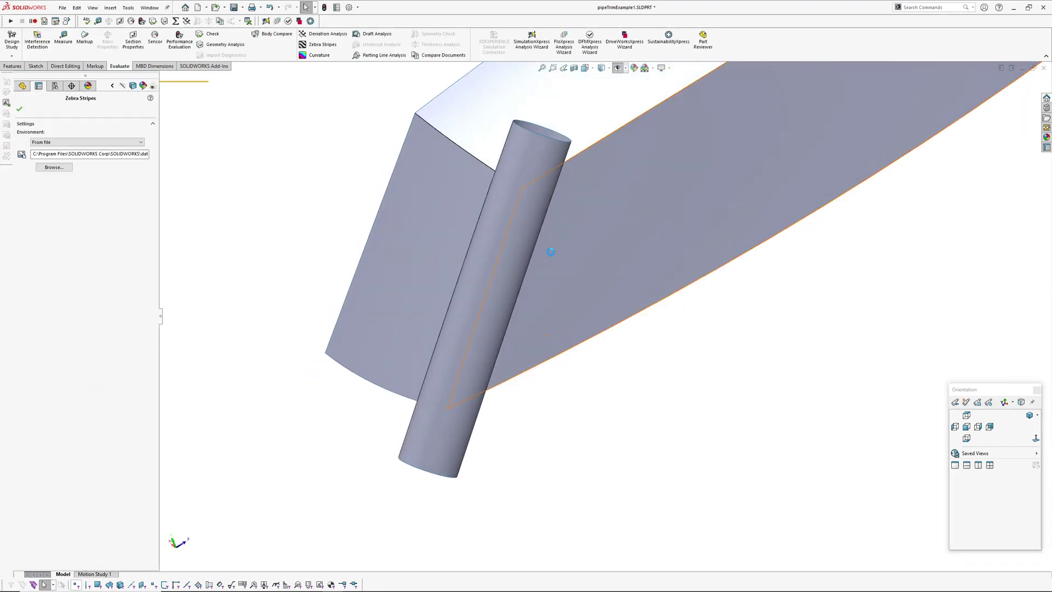
pyautogui.press('Return')
pyautogui.moveTo(552, 184); pyautogui.dragTo(606, 200, button='middle')
pyautogui.press('z')
pyautogui.scroll(2, 602, 267)
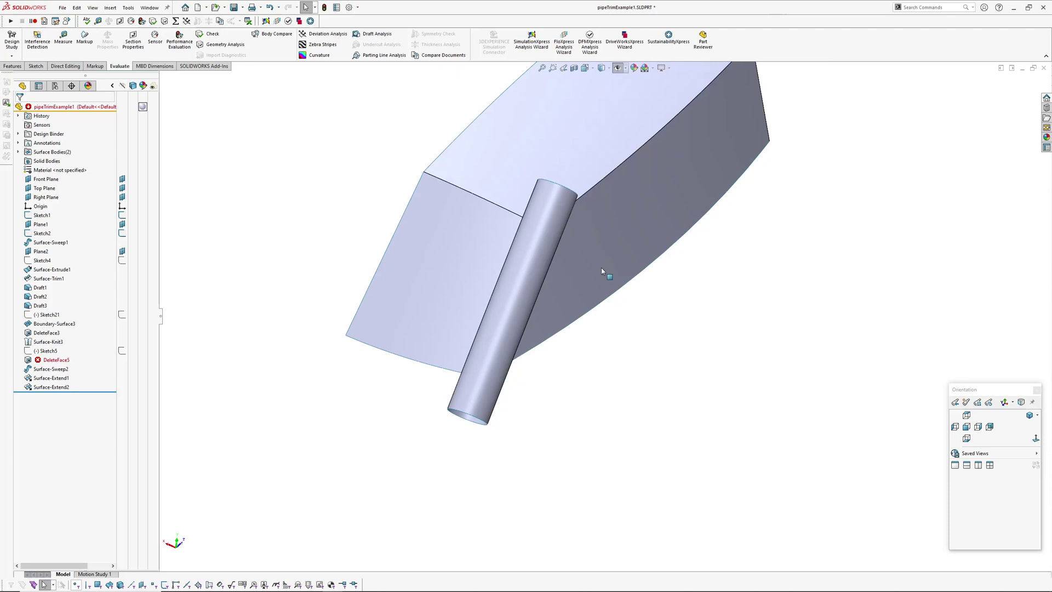
pyautogui.moveTo(601, 269); pyautogui.dragTo(567, 285, button='middle')
pyautogui.keyDown('ctrl'); pyautogui.moveTo(571, 424); pyautogui.dragTo(571, 448, button='middle'); pyautogui.keyUp('ctrl')
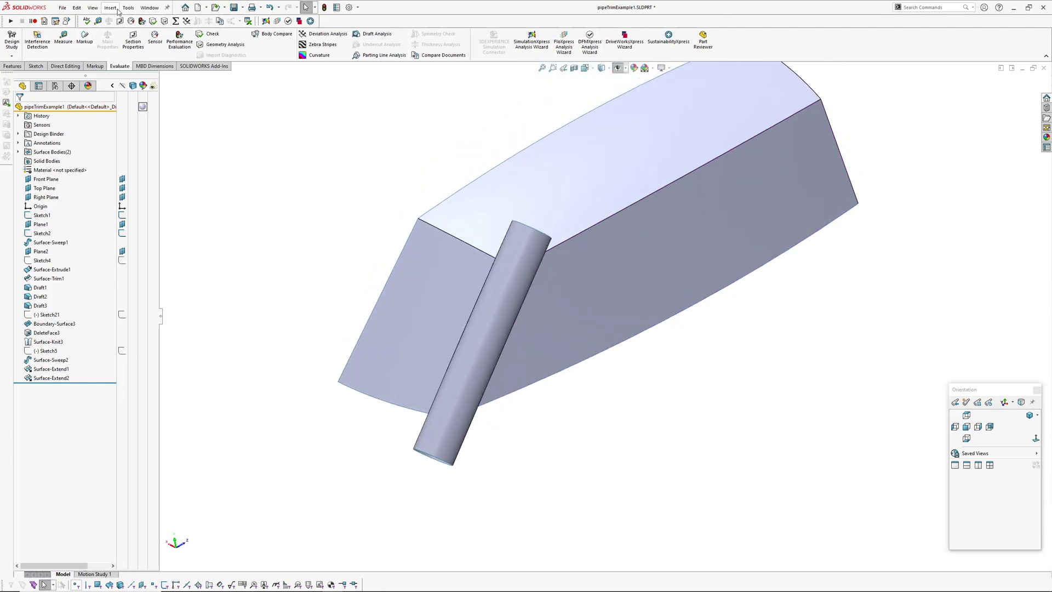
# Split the end face and long side face with an Intersection split line using the whole tube body, and hide the tube.
pyautogui.click(113, 8)
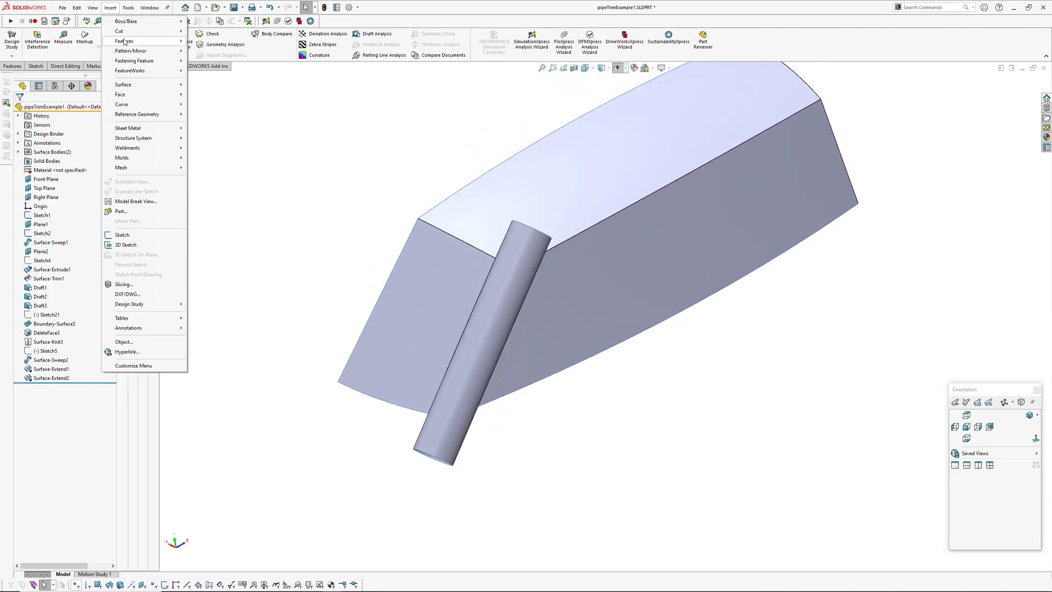
pyautogui.moveTo(121, 110)
pyautogui.click(230, 104)
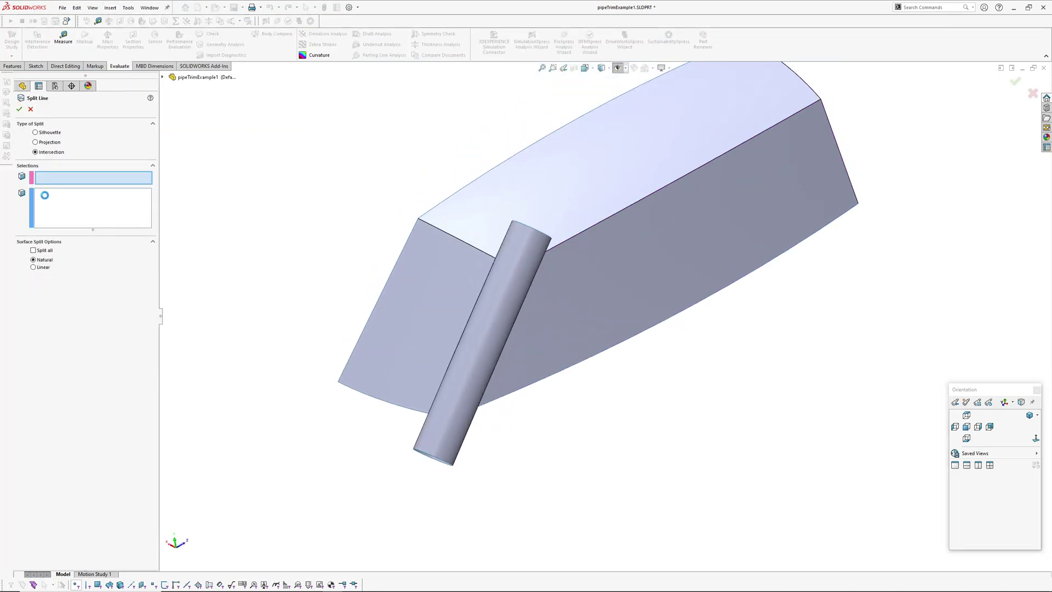
pyautogui.rightClick(439, 440)
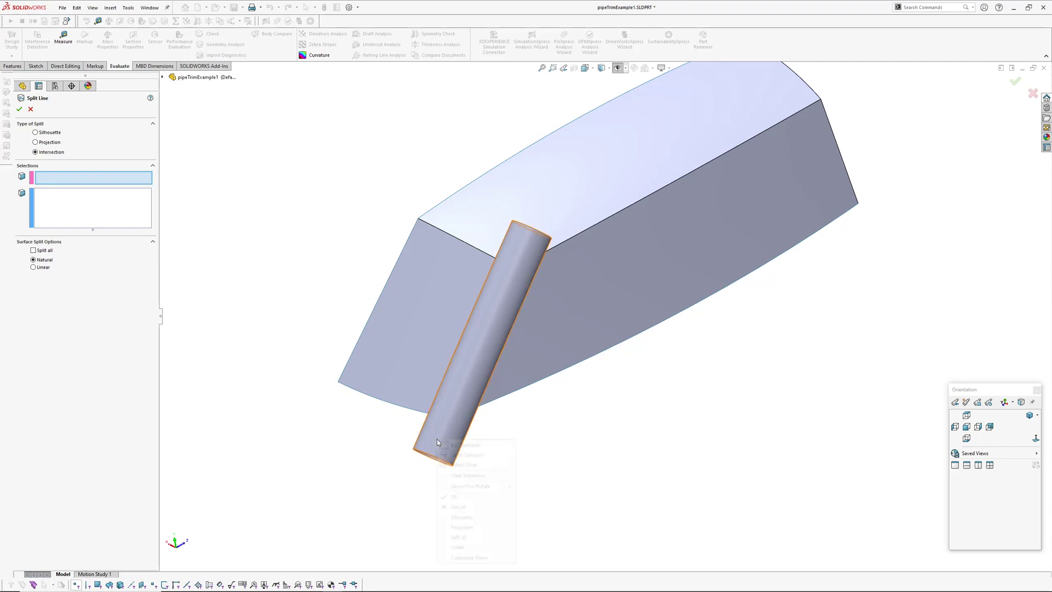
pyautogui.click(459, 465)
pyautogui.click(521, 482)
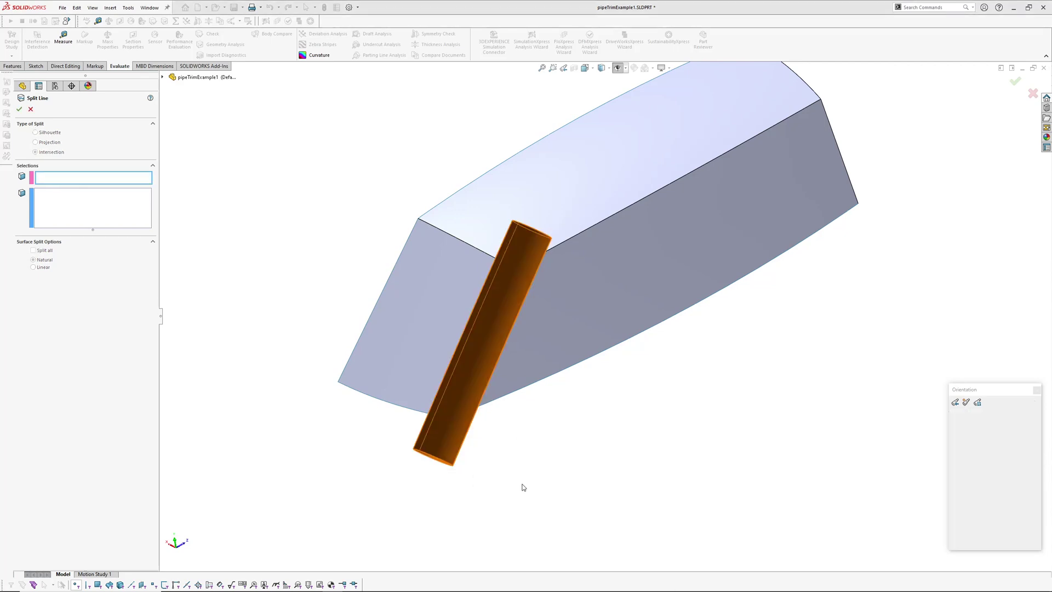
pyautogui.click(100, 213)
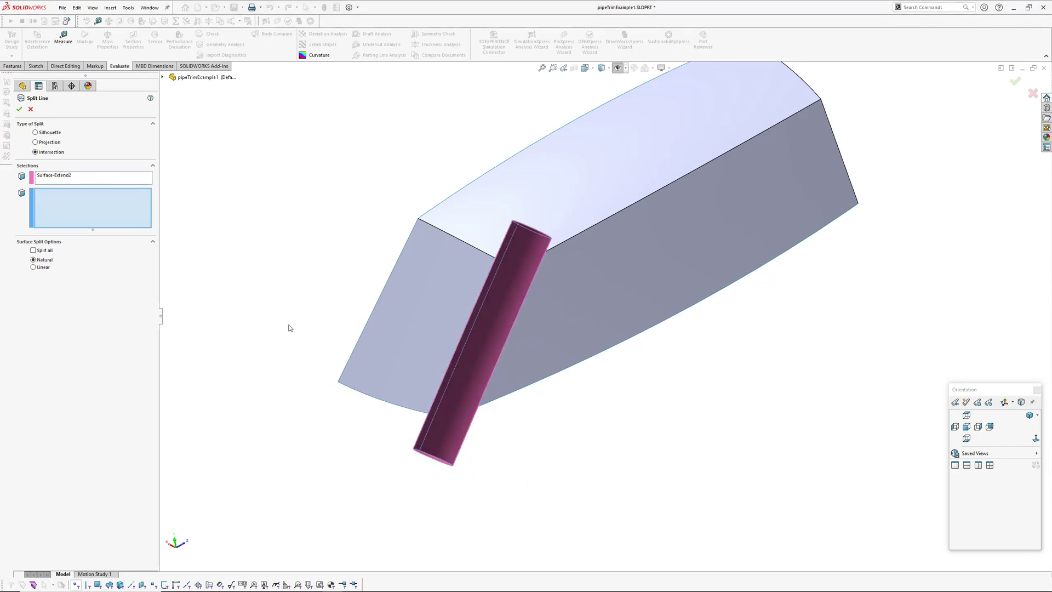
pyautogui.click(436, 330)
pyautogui.click(585, 280)
pyautogui.rightClick(586, 281)
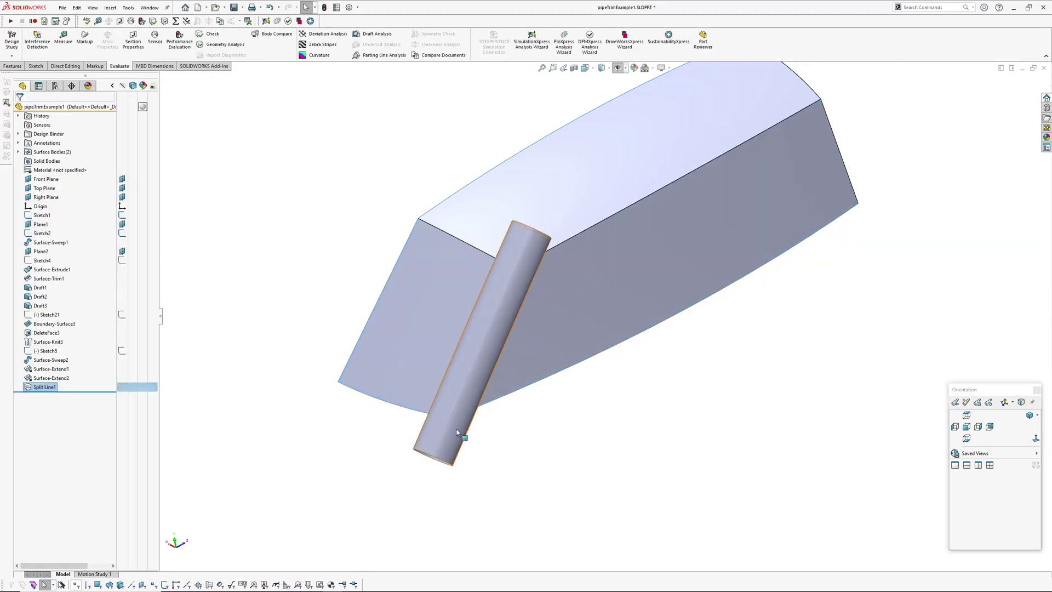
pyautogui.press('Tab')
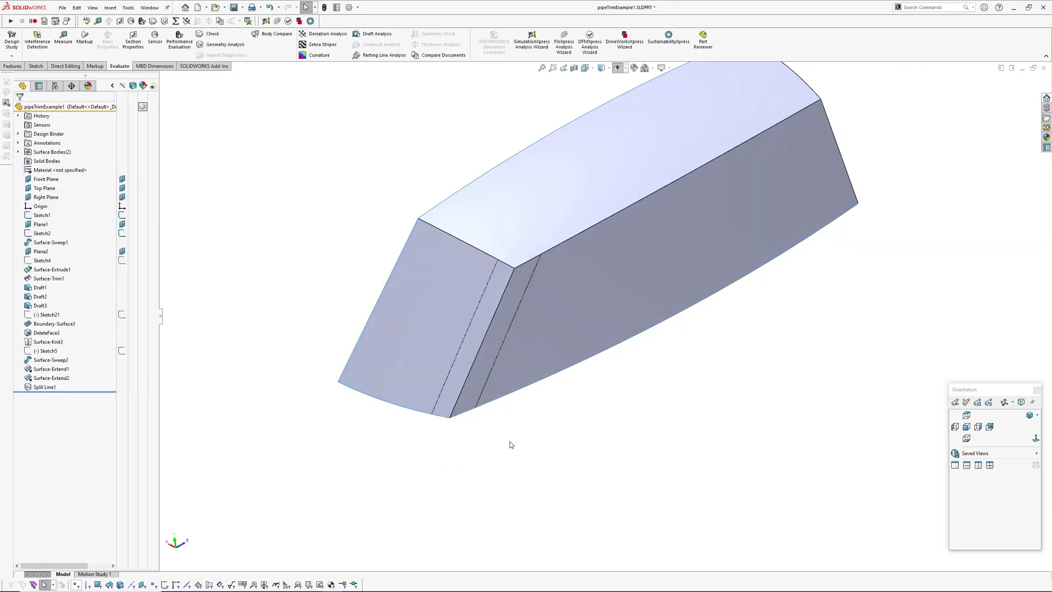
# Delete the two narrow faces between the split lines at the front corner, using the plain Delete option.
pyautogui.click(117, 9)
pyautogui.moveTo(149, 95)
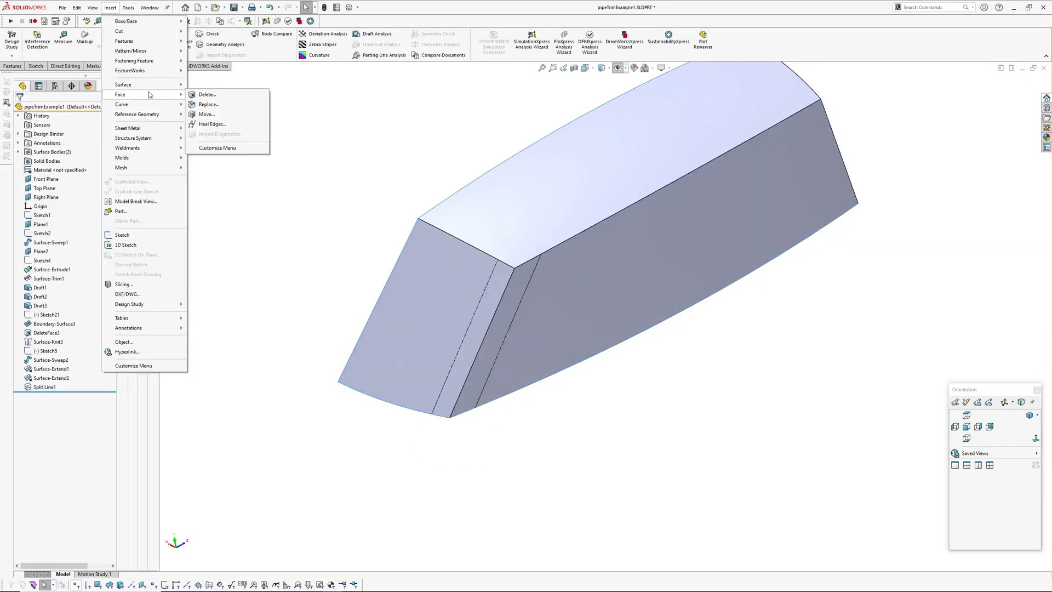
pyautogui.click(203, 94)
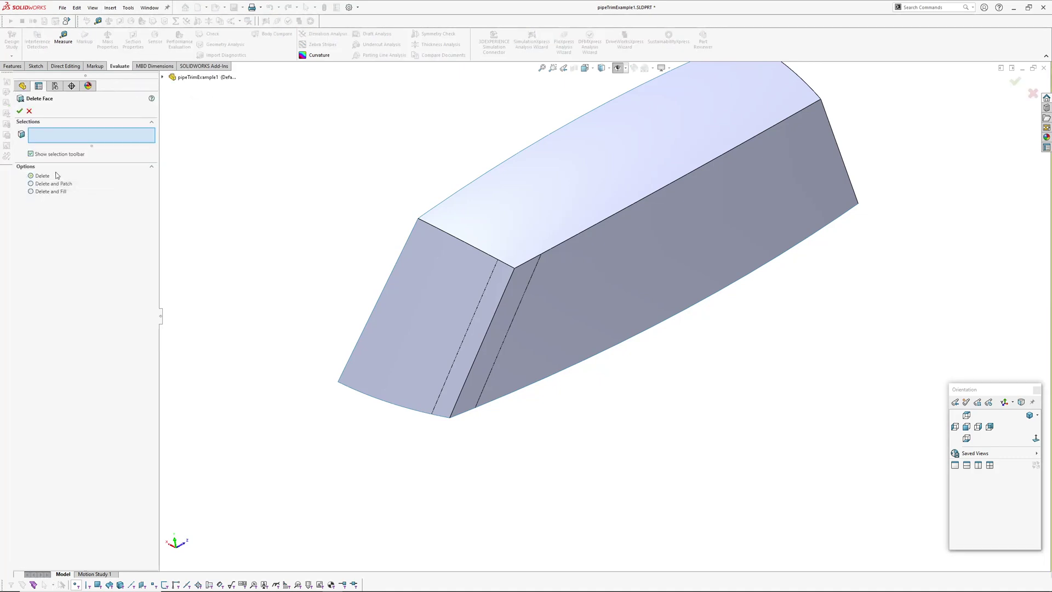
pyautogui.click(502, 280)
pyautogui.click(518, 285)
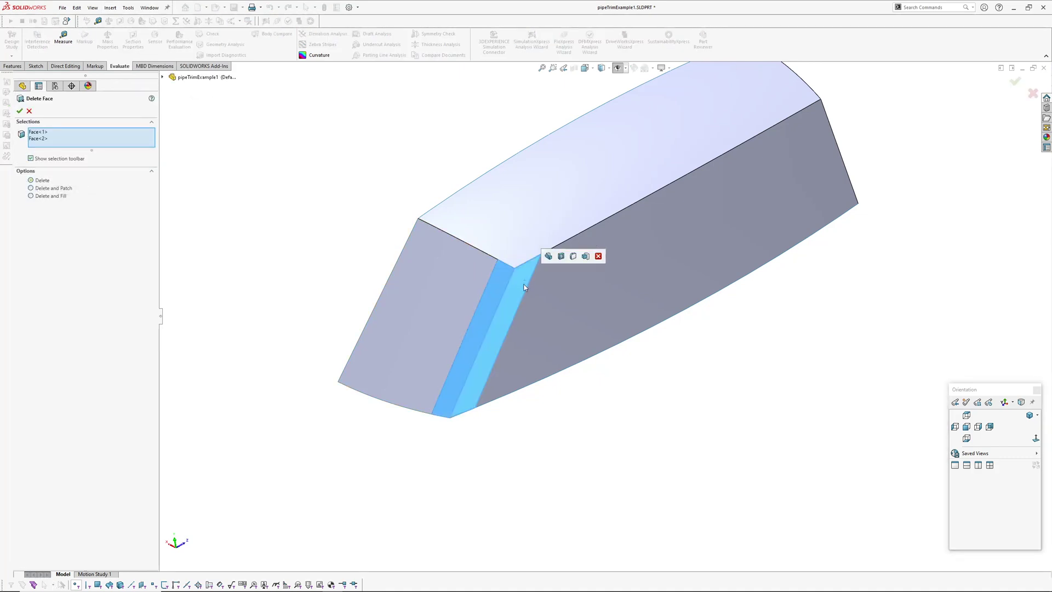
pyautogui.press('Return')
# Show the reference planes and start a sketch on Plane2 at the base of the corner gap.
pyautogui.moveTo(537, 364); pyautogui.dragTo(486, 449, button='middle')
pyautogui.scroll(-2, 494, 417)
pyautogui.scroll(1, 488, 450)
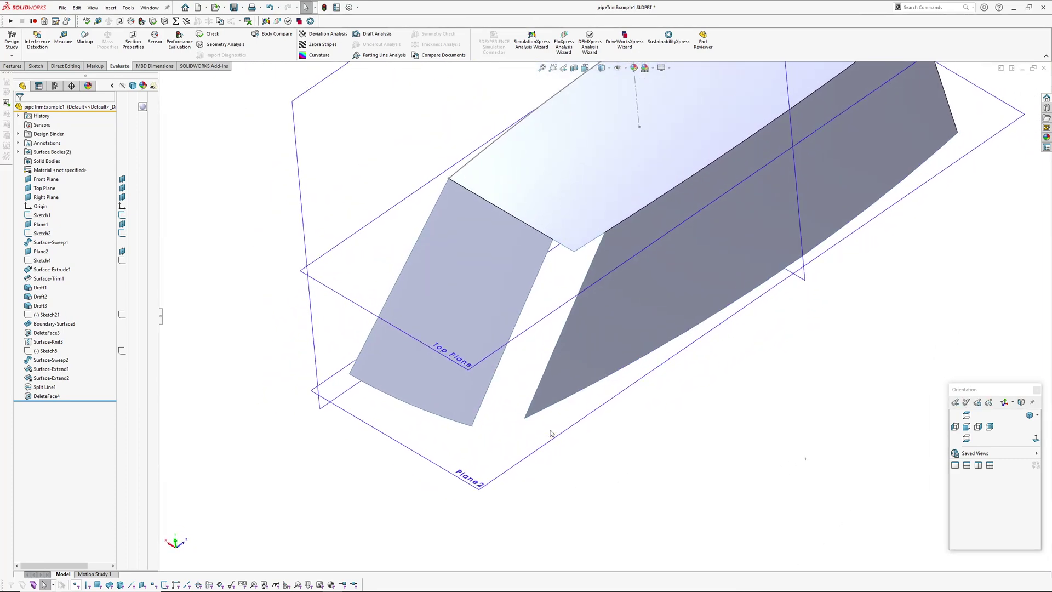
pyautogui.keyDown('ctrl'); pyautogui.moveTo(552, 433); pyautogui.dragTo(502, 453, button='middle'); pyautogui.keyUp('ctrl')
pyautogui.scroll(-3, 523, 228)
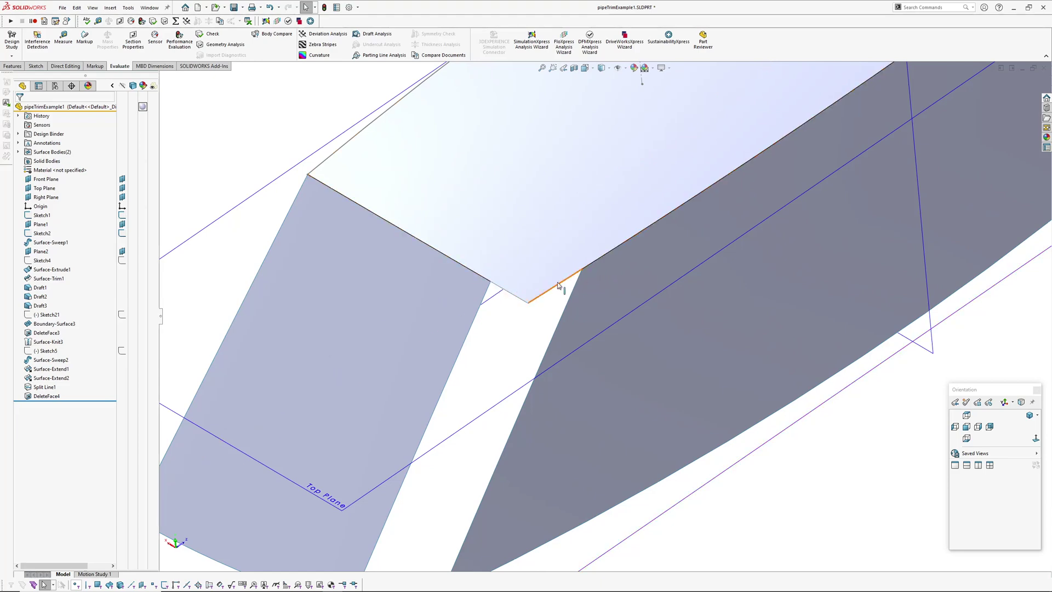
pyautogui.moveTo(507, 301); pyautogui.dragTo(521, 242, button='middle')
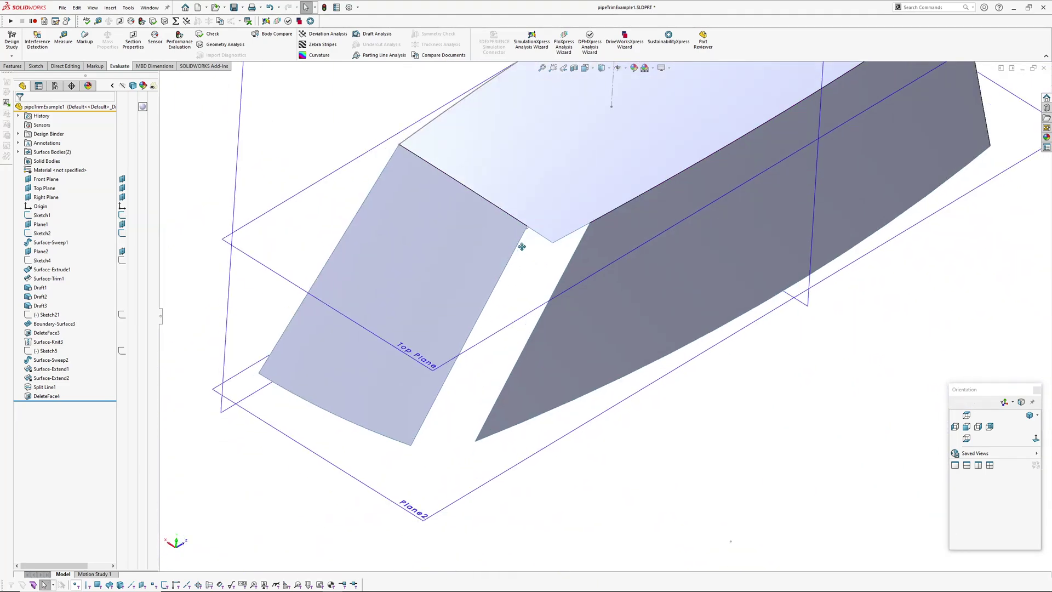
pyautogui.moveTo(493, 428); pyautogui.dragTo(536, 536, button='middle')
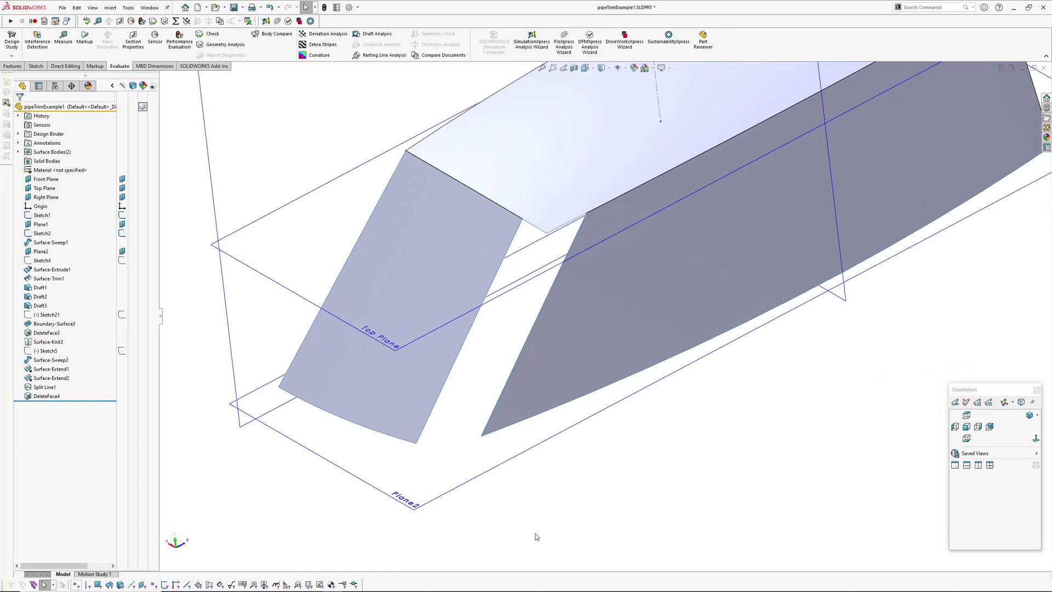
pyautogui.click(485, 473)
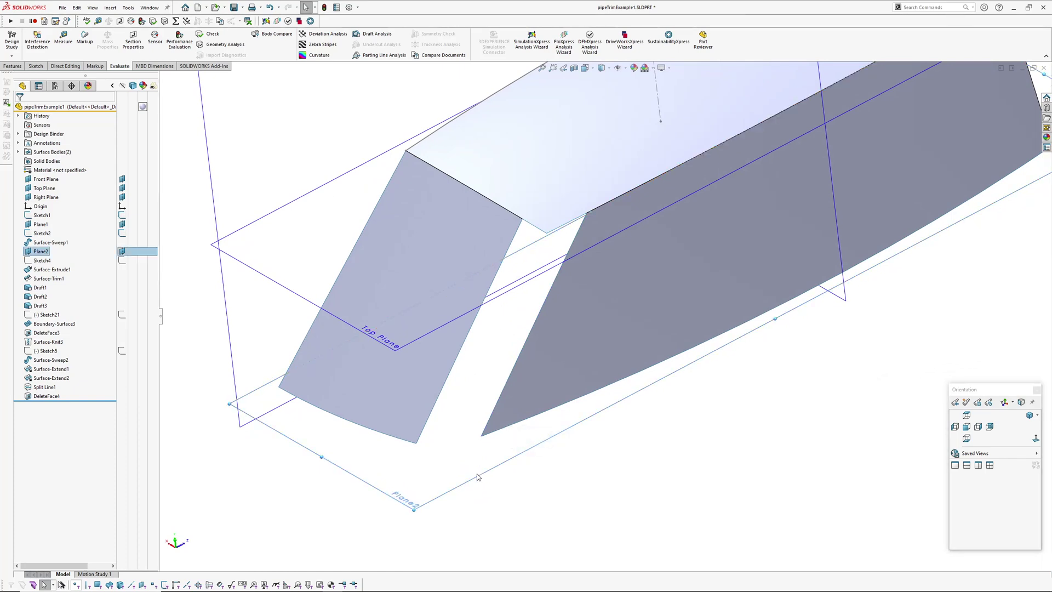
pyautogui.click(198, 435)
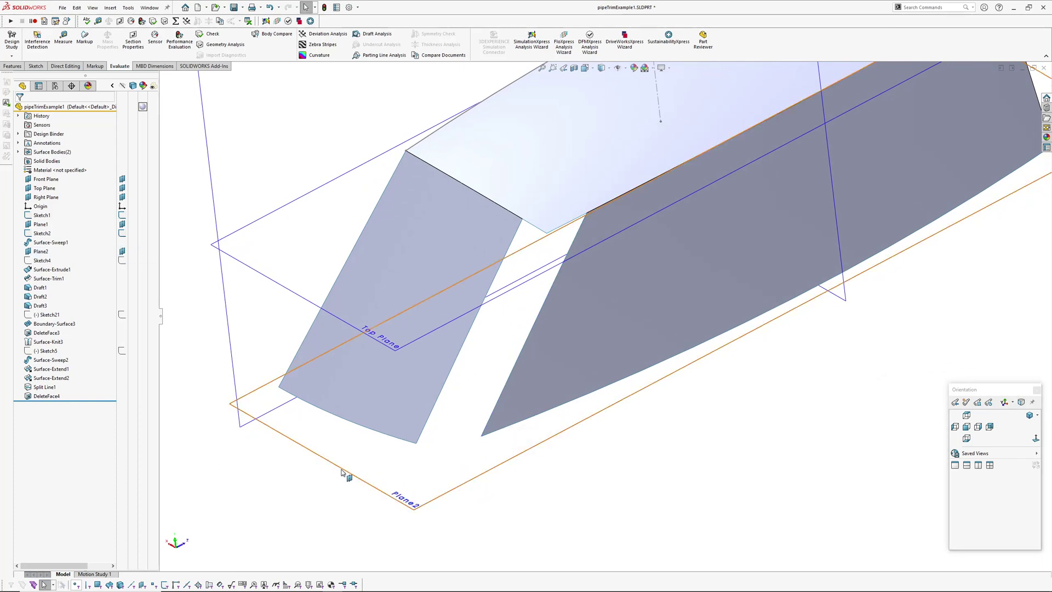
pyautogui.click(344, 472)
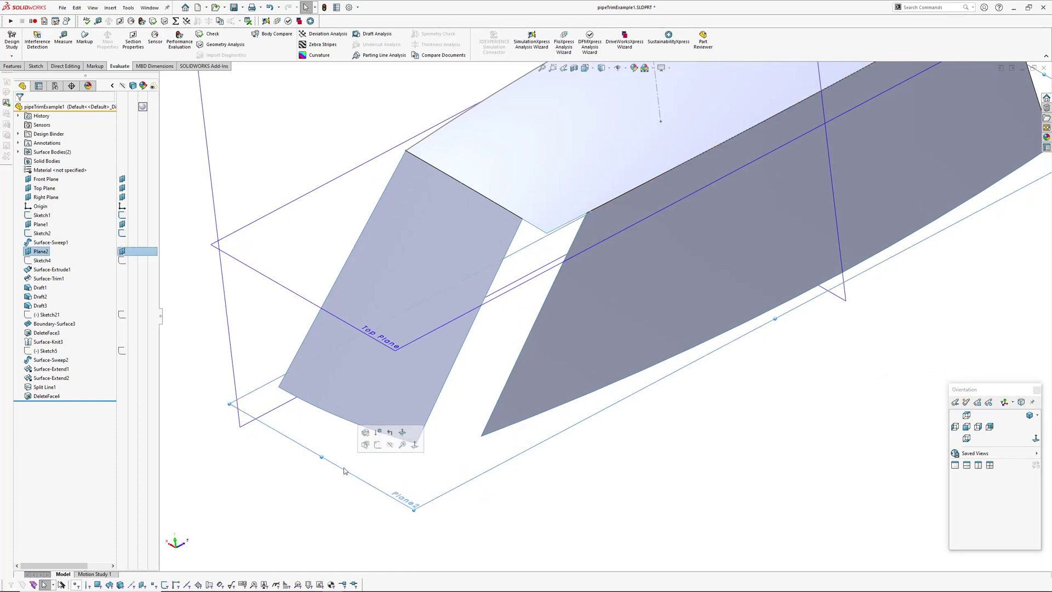
pyautogui.click(378, 445)
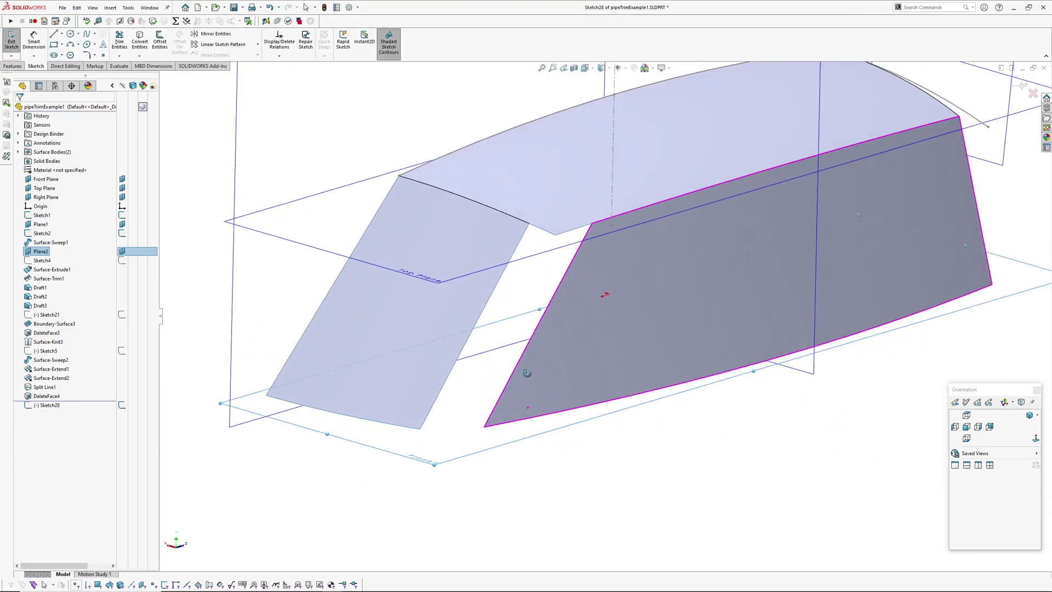
# Measure each lower corner vertex beside the gap against Plane2 to check whether it lies on the plane.
pyautogui.moveTo(527, 373); pyautogui.dragTo(481, 436, button='middle')
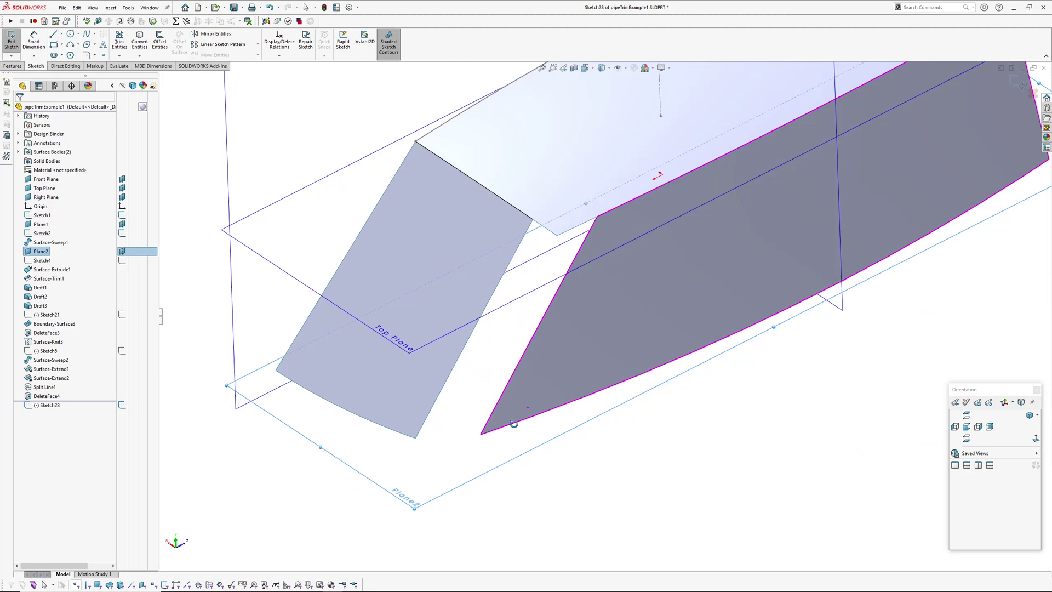
pyautogui.click(486, 476)
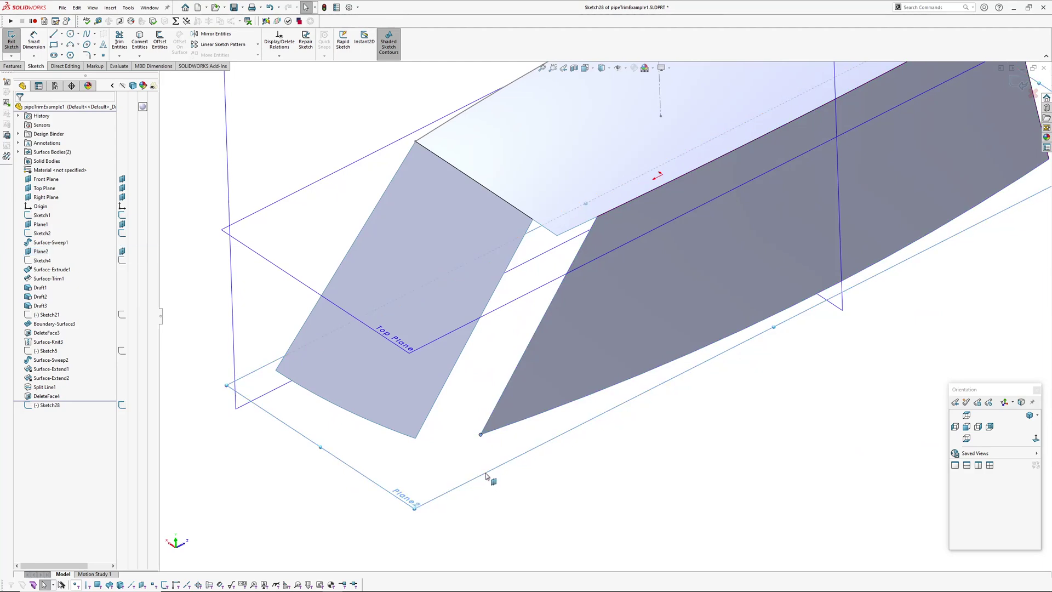
pyautogui.press('m')
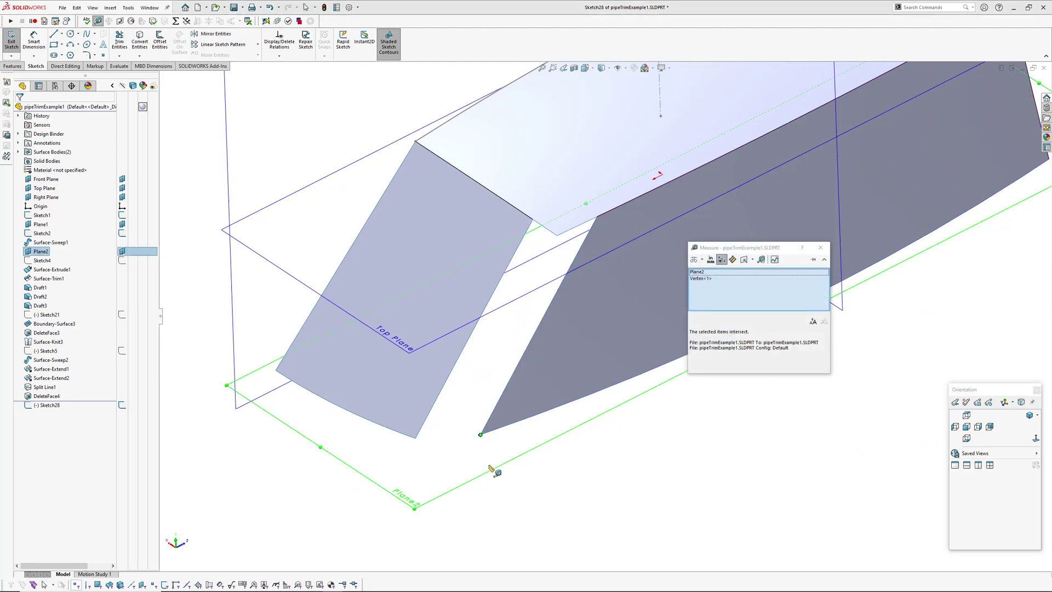
pyautogui.press('Escape')
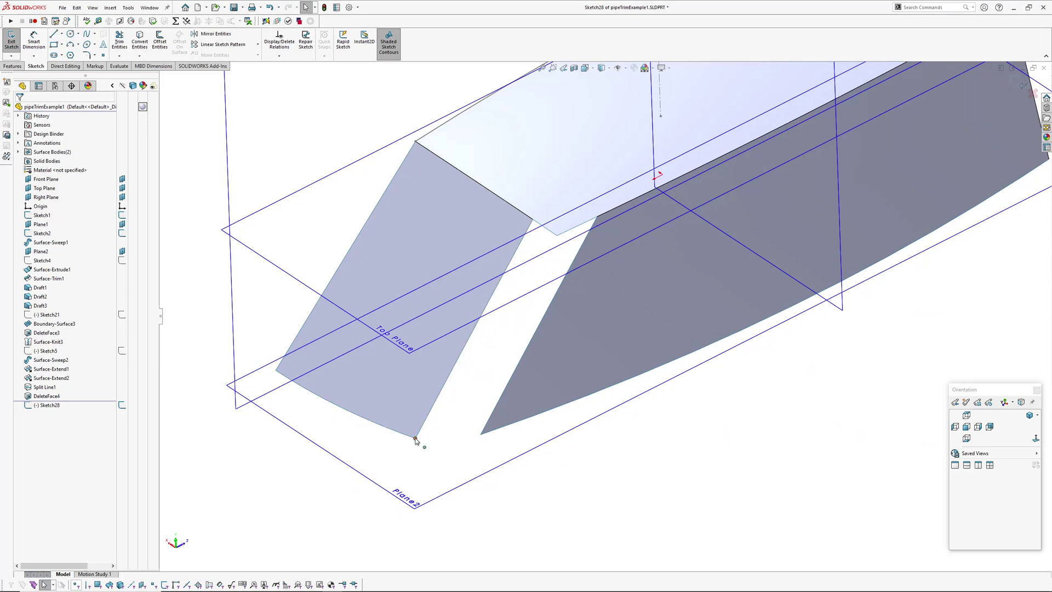
pyautogui.click(377, 486)
pyautogui.press('m')
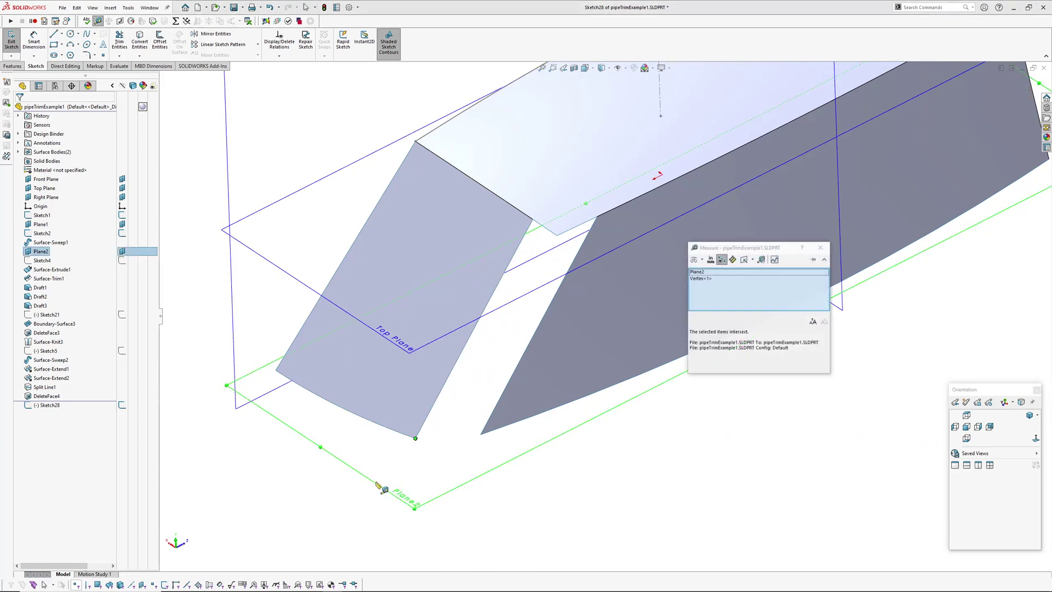
pyautogui.press('Escape')
# Sketch a three-point Bezier style spline bridging the gap between the lower corner vertices of the long side face and end face.
pyautogui.scroll(1, 451, 367)
pyautogui.keyDown('ctrl'); pyautogui.moveTo(449, 364); pyautogui.dragTo(451, 280, button='middle'); pyautogui.keyUp('ctrl')
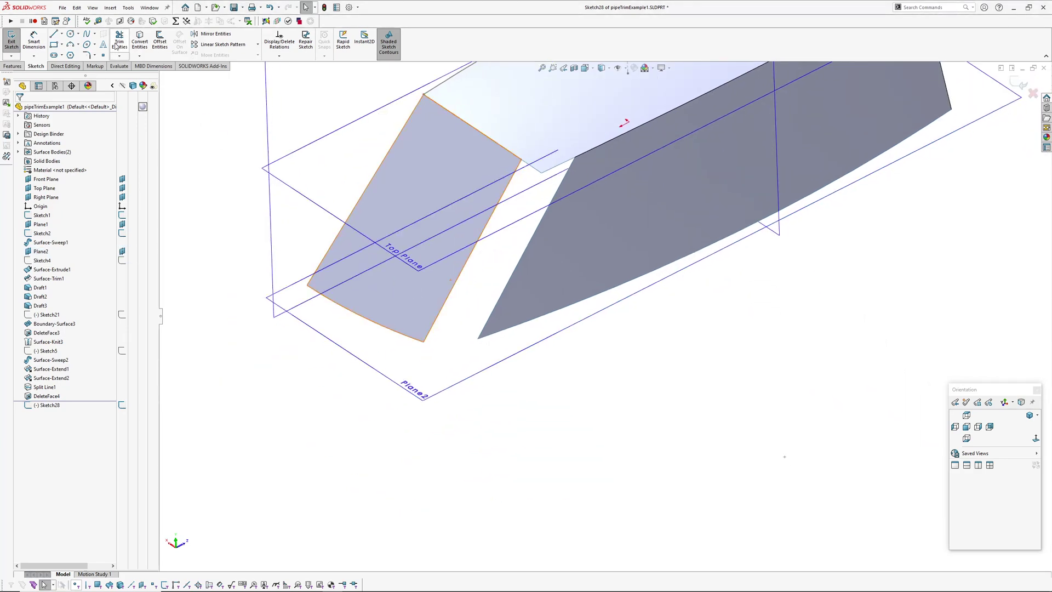
pyautogui.click(95, 35)
pyautogui.click(98, 54)
pyautogui.scroll(-3, 458, 322)
pyautogui.moveTo(461, 322); pyautogui.dragTo(464, 375, button='middle')
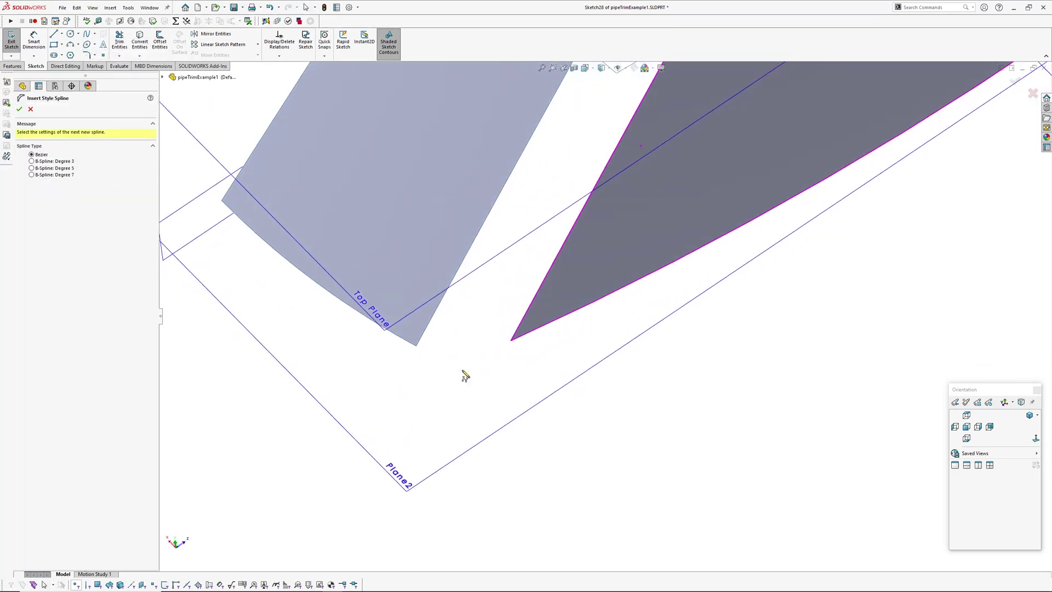
pyautogui.click(510, 341)
pyautogui.click(468, 376)
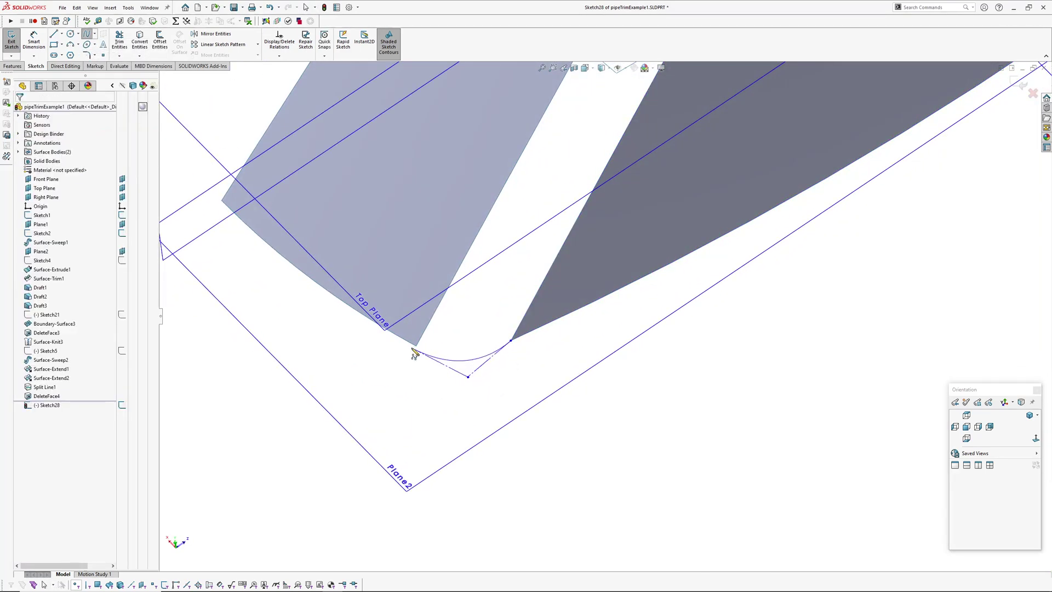
pyautogui.click(416, 346)
pyautogui.rightClick(417, 347)
pyautogui.click(431, 356)
# Raise the bridging style spline's curve degree to 7.
pyautogui.scroll(-3, 445, 374)
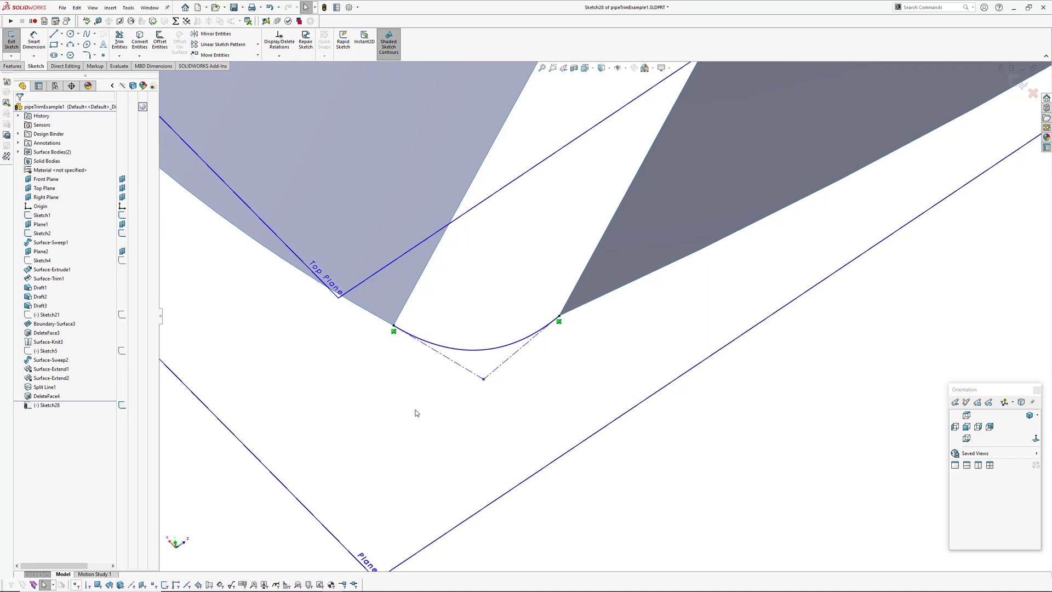
pyautogui.click(468, 352)
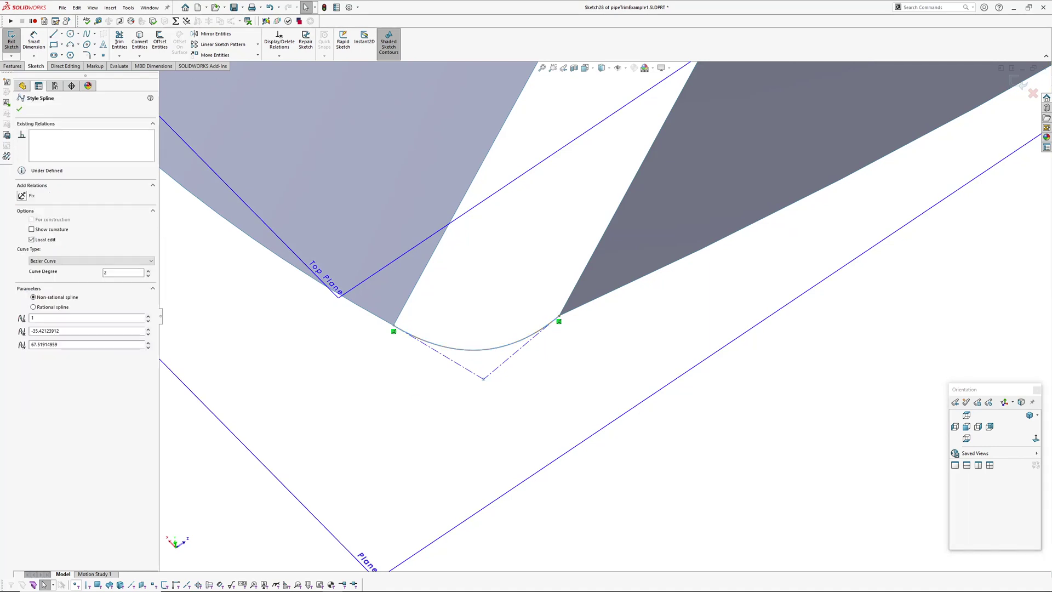
pyautogui.doubleClick(148, 271)
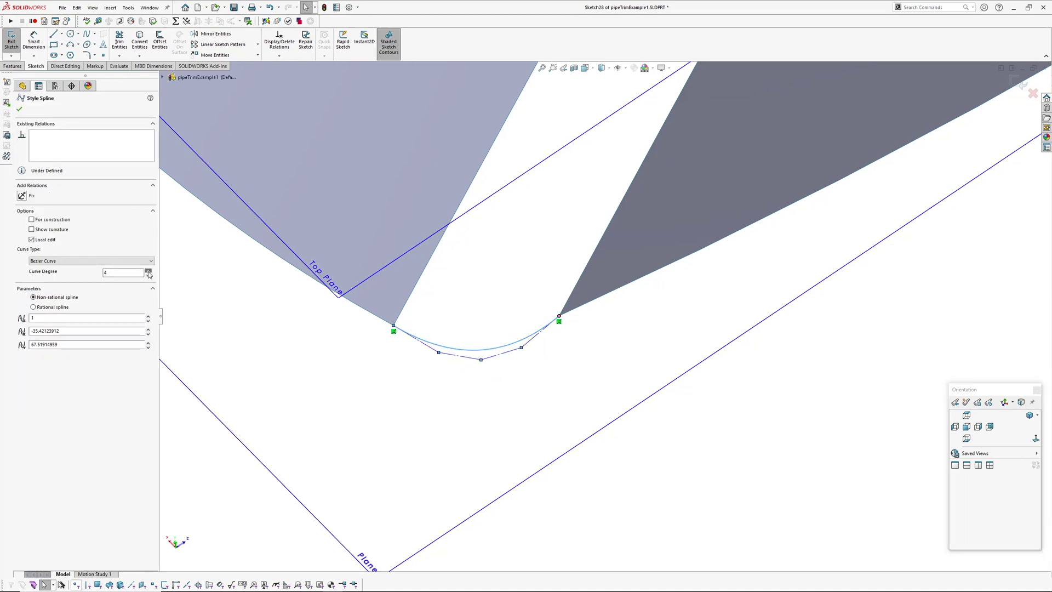
pyautogui.click(414, 398)
# Add a Torsion Continuity relation between the style spline and the end face's lower edge.
pyautogui.scroll(-3, 441, 354)
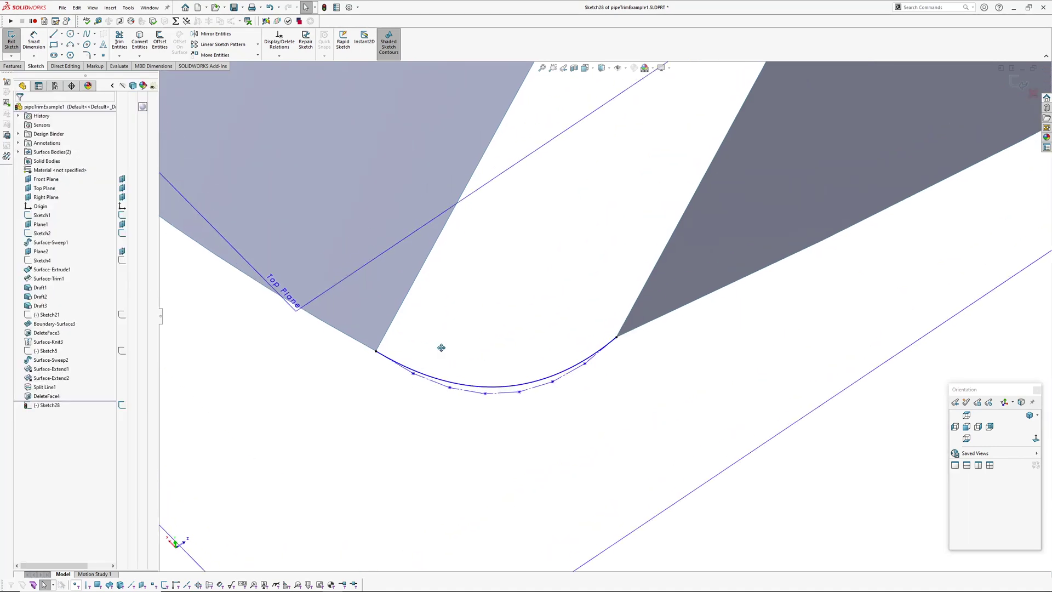
pyautogui.click(362, 349)
pyautogui.keyDown('ctrl'); pyautogui.click(404, 371); pyautogui.keyUp('ctrl')
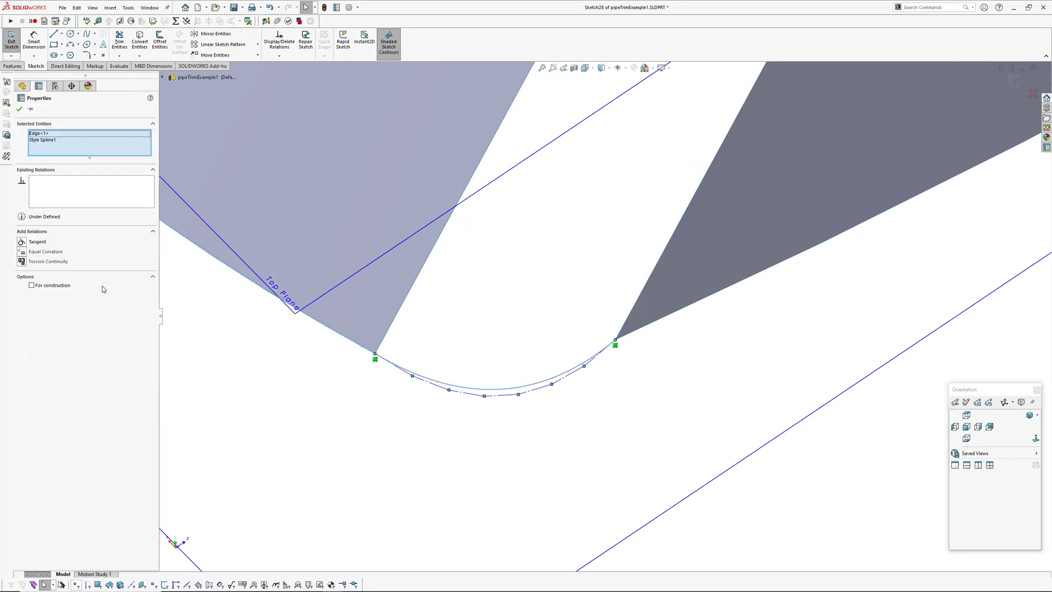
pyautogui.click(22, 262)
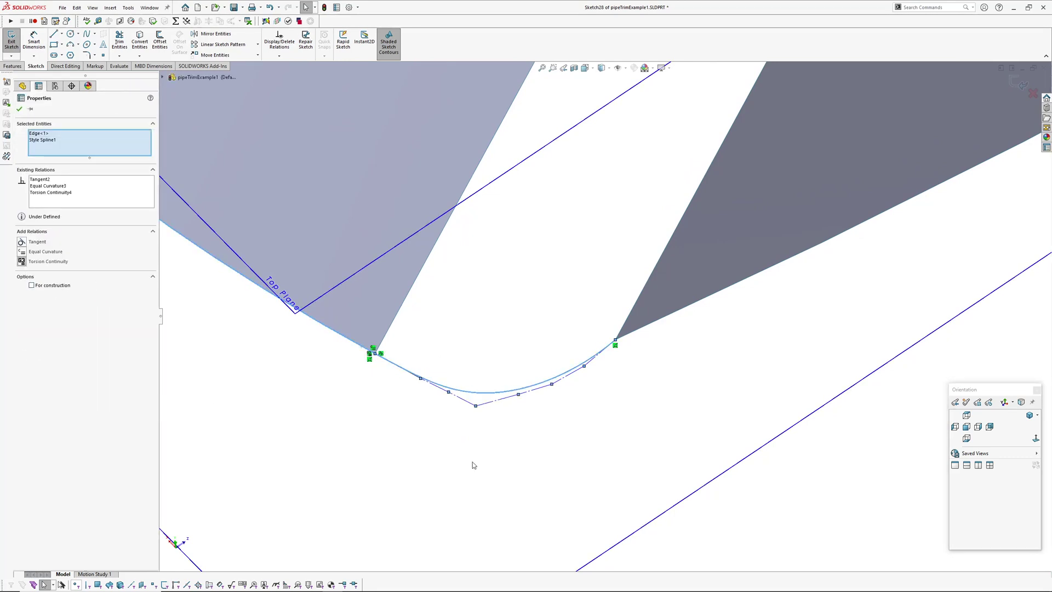
pyautogui.click(474, 466)
# Try to add a Torsion Continuity relation between the style spline and the long side face's lower edge.
pyautogui.click(613, 346)
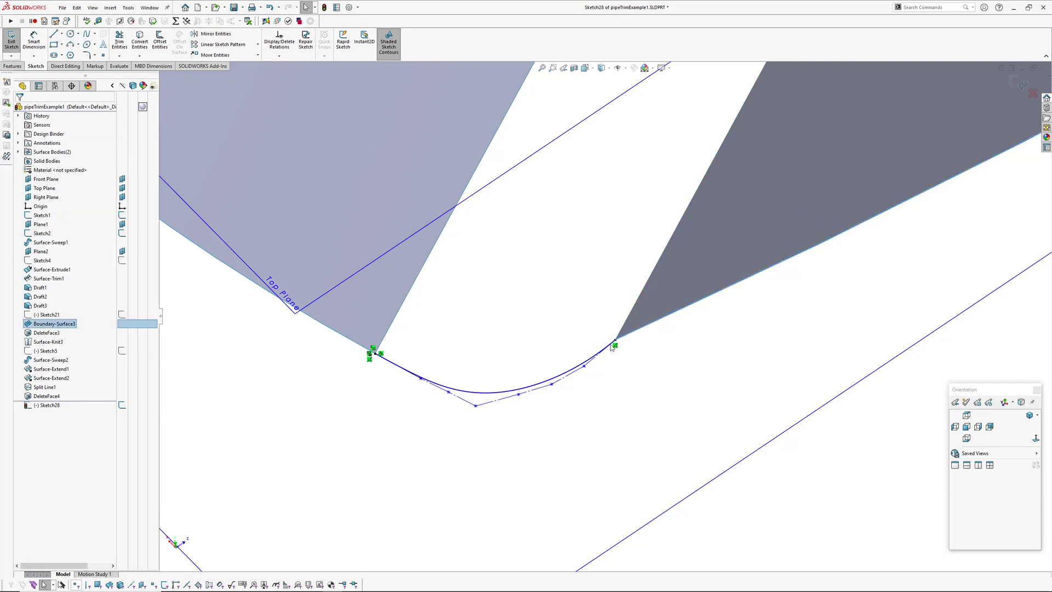
pyautogui.keyDown('ctrl'); pyautogui.click(583, 365); pyautogui.keyUp('ctrl')
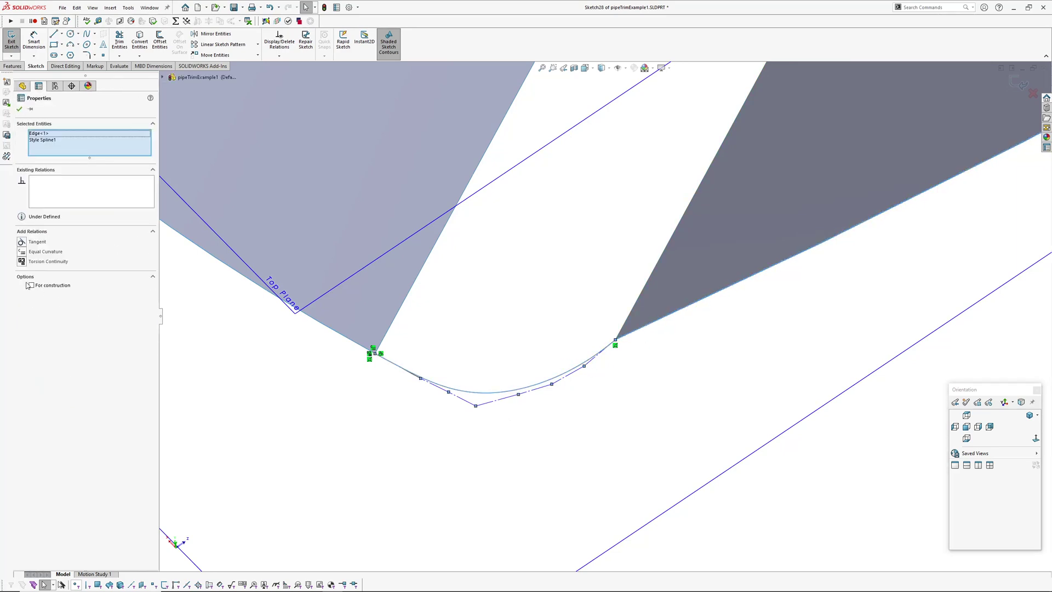
pyautogui.click(21, 263)
pyautogui.click(585, 446)
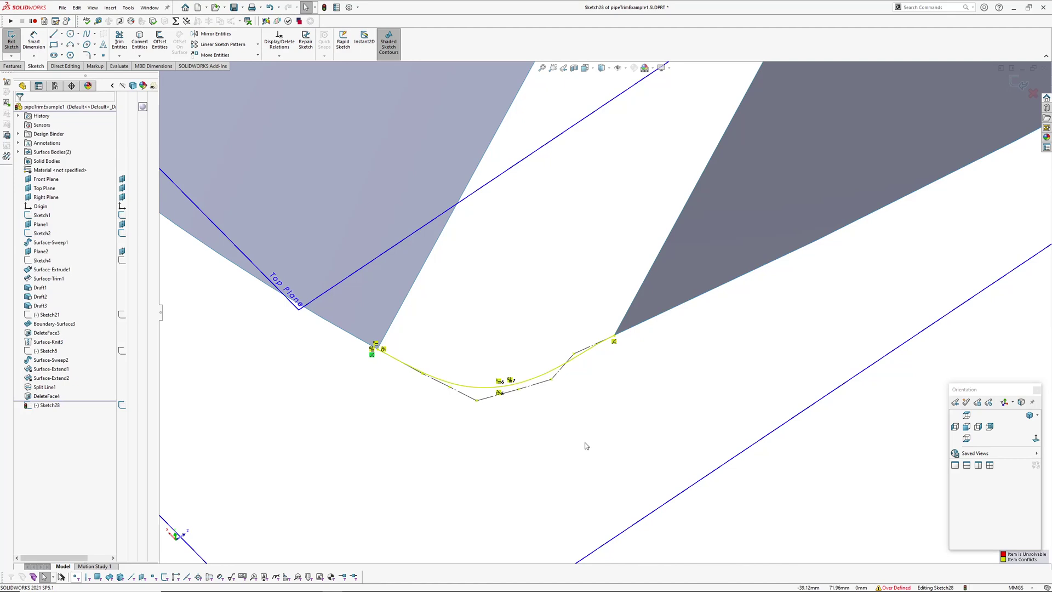
# Undo the Torsion Continuity relations applied to both ends of the bridging style spline.
pyautogui.moveTo(566, 425); pyautogui.dragTo(588, 378, button='middle')
pyautogui.scroll(-3, 597, 376)
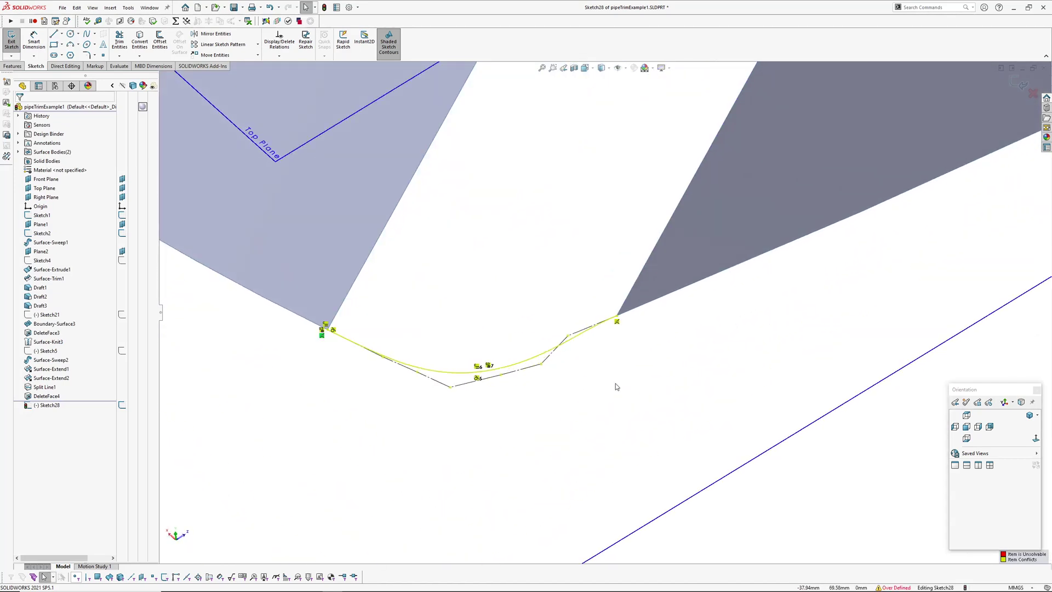
pyautogui.click(477, 366)
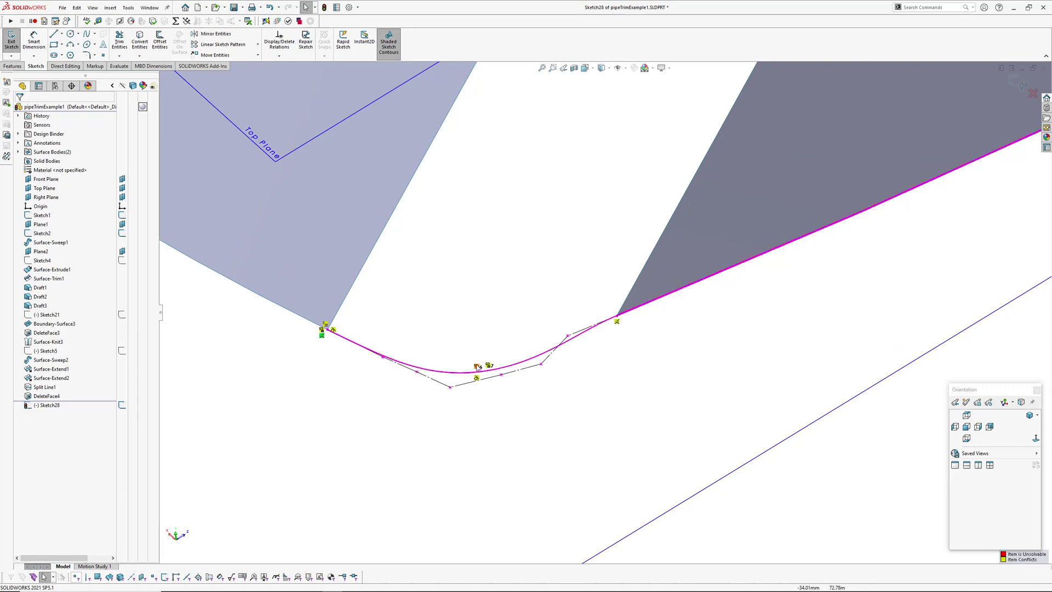
pyautogui.click(611, 368)
pyautogui.keyDown('ctrl'); pyautogui.moveTo(611, 369); pyautogui.dragTo(590, 400, button='middle'); pyautogui.keyUp('ctrl')
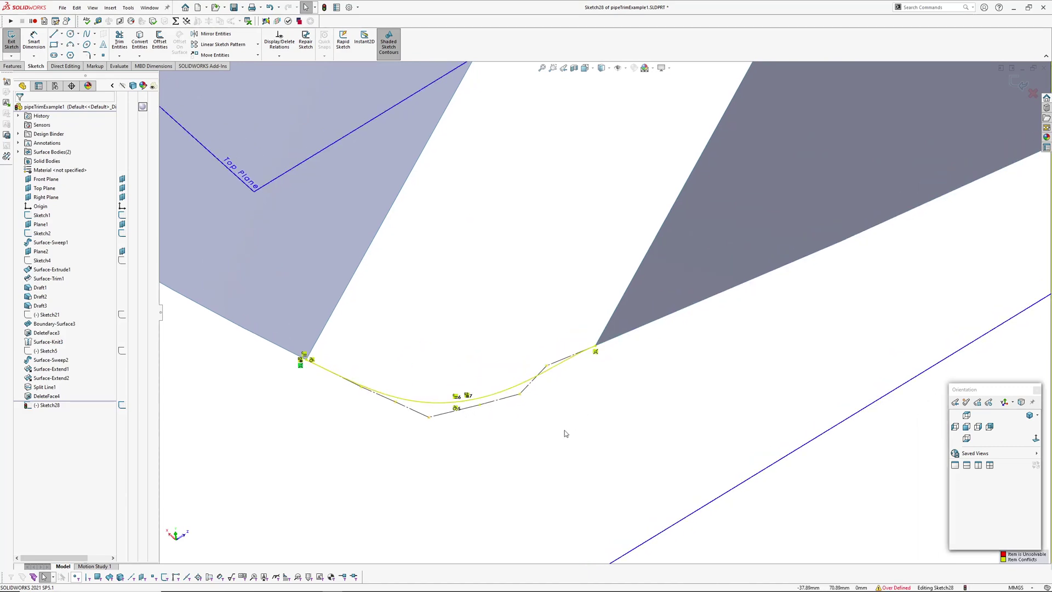
pyautogui.keyDown('ctrl'); pyautogui.moveTo(474, 447); pyautogui.dragTo(511, 439, button='middle'); pyautogui.keyUp('ctrl')
pyautogui.hotkey('ctrl', 'z')
pyautogui.click(586, 393)
pyautogui.scroll(-2, 548, 400)
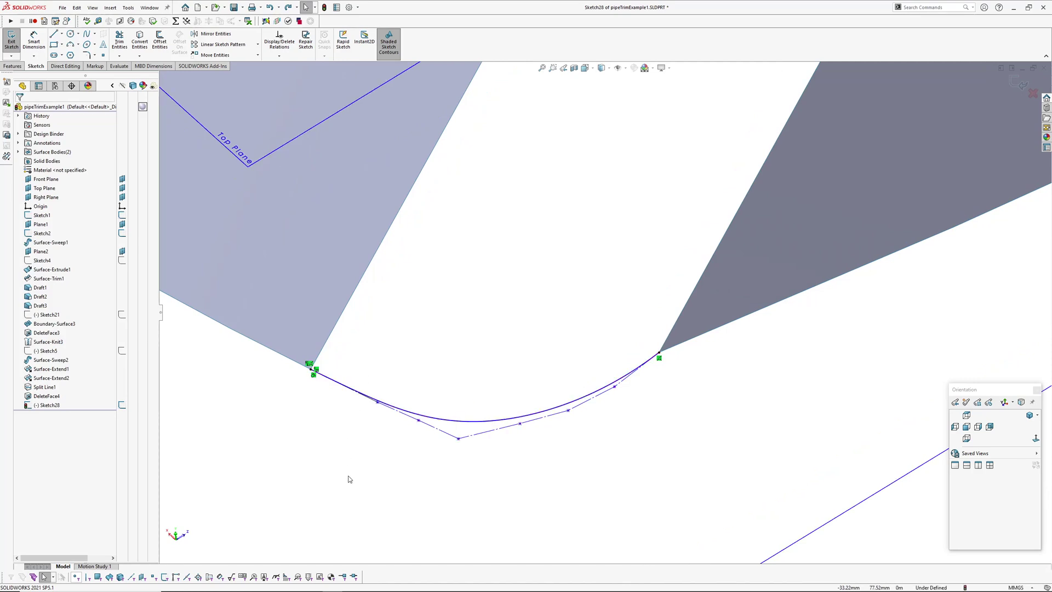
pyautogui.hotkey('ctrl', 'z')
# Try a Torsion Continuity relation between the style spline and the long side face's lower edge, and undo it.
pyautogui.click(589, 350)
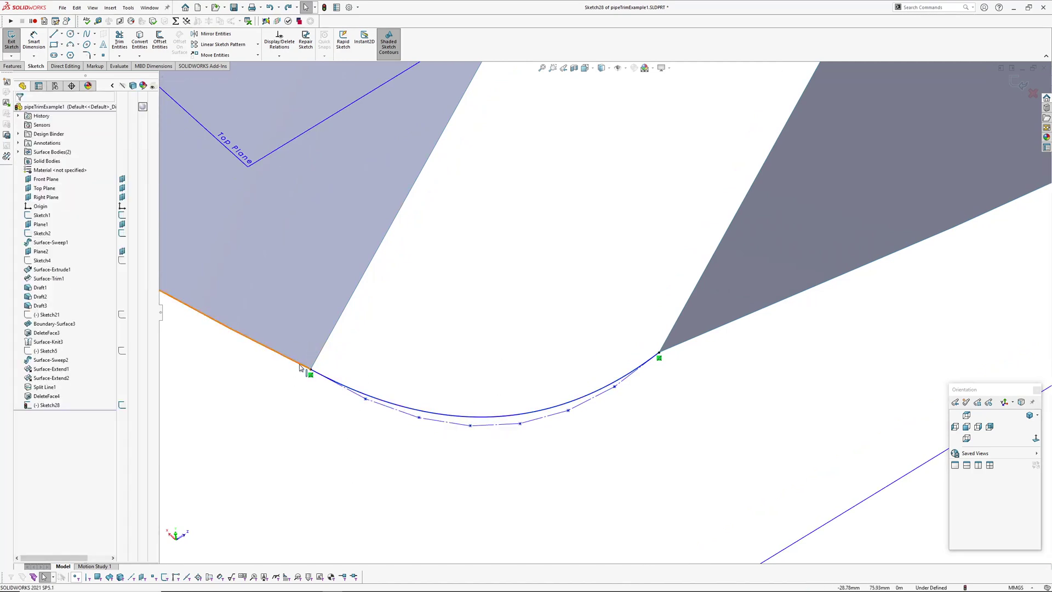
pyautogui.click(683, 348)
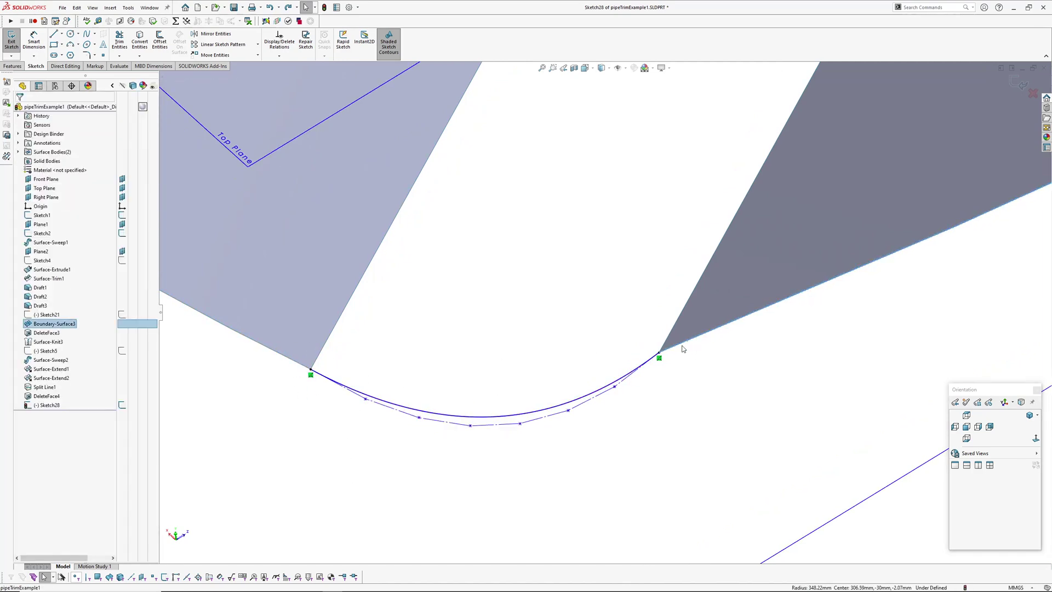
pyautogui.keyDown('ctrl'); pyautogui.click(614, 382); pyautogui.keyUp('ctrl')
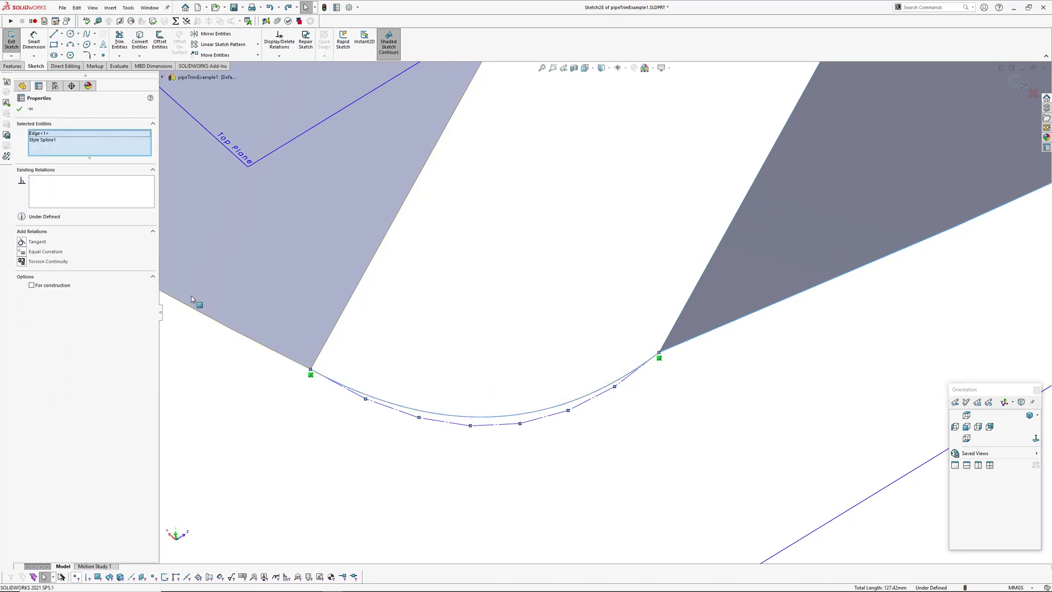
pyautogui.click(22, 263)
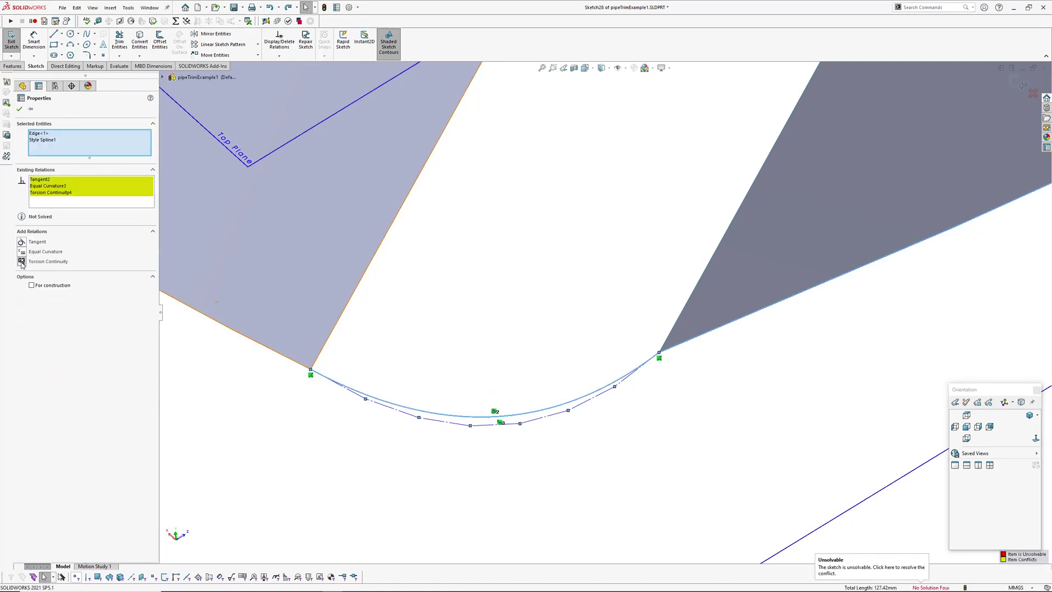
pyautogui.click(638, 458)
pyautogui.hotkey('ctrl', 'z')
pyautogui.click(674, 425)
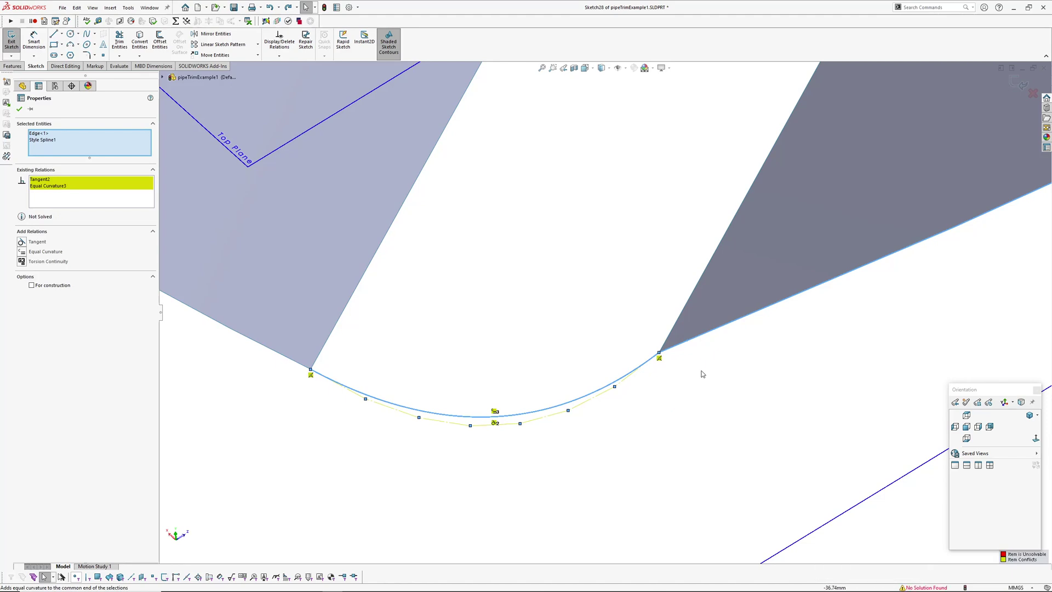
pyautogui.click(702, 374)
pyautogui.hotkey('ctrl', 'z')
# Convert the long side face's lower edge into the sketch and check the relations offered between it and the style spline.
pyautogui.click(767, 379)
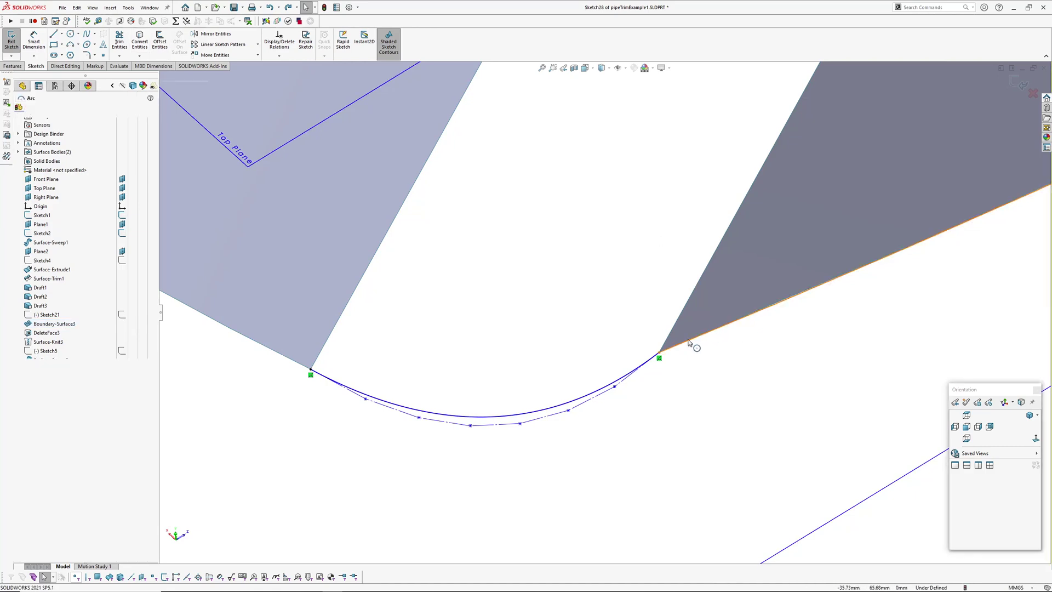
pyautogui.click(574, 386)
pyautogui.keyDown('ctrl'); pyautogui.click(578, 399); pyautogui.keyUp('ctrl')
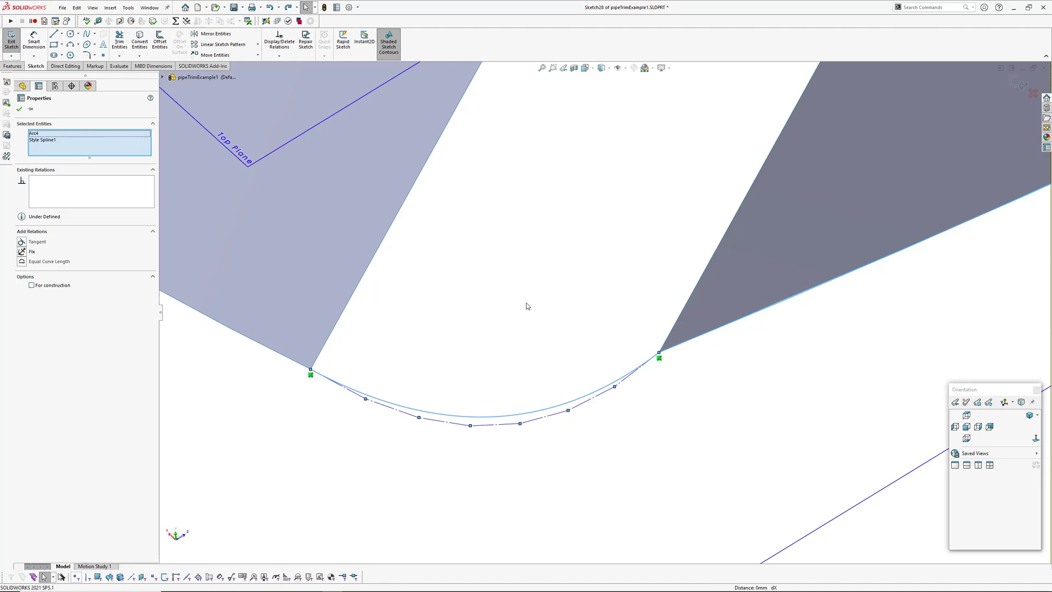
pyautogui.click(581, 370)
pyautogui.click(573, 402)
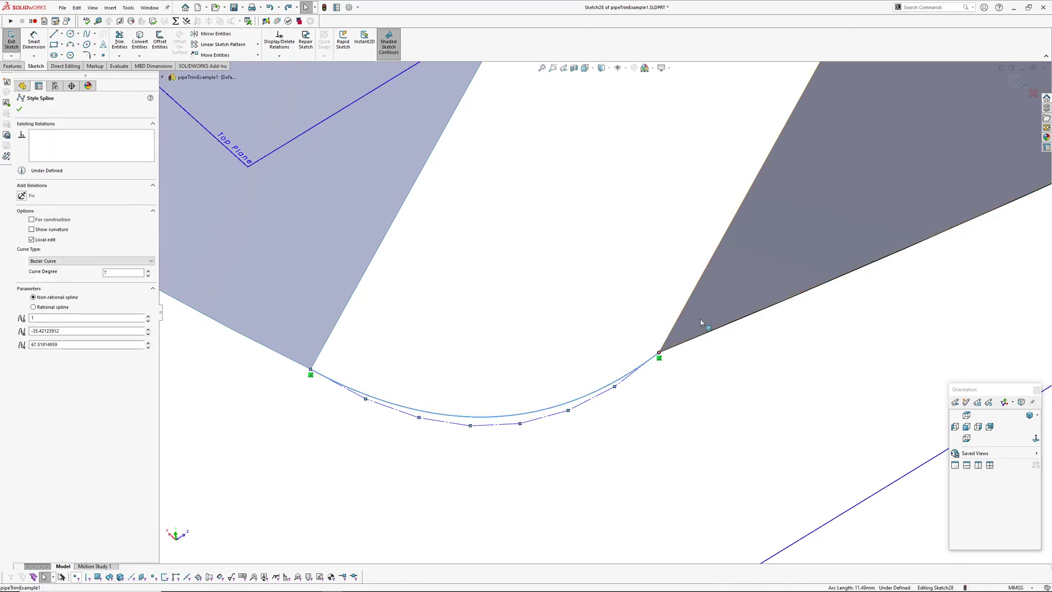
pyautogui.keyDown('ctrl'); pyautogui.click(705, 336); pyautogui.keyUp('ctrl')
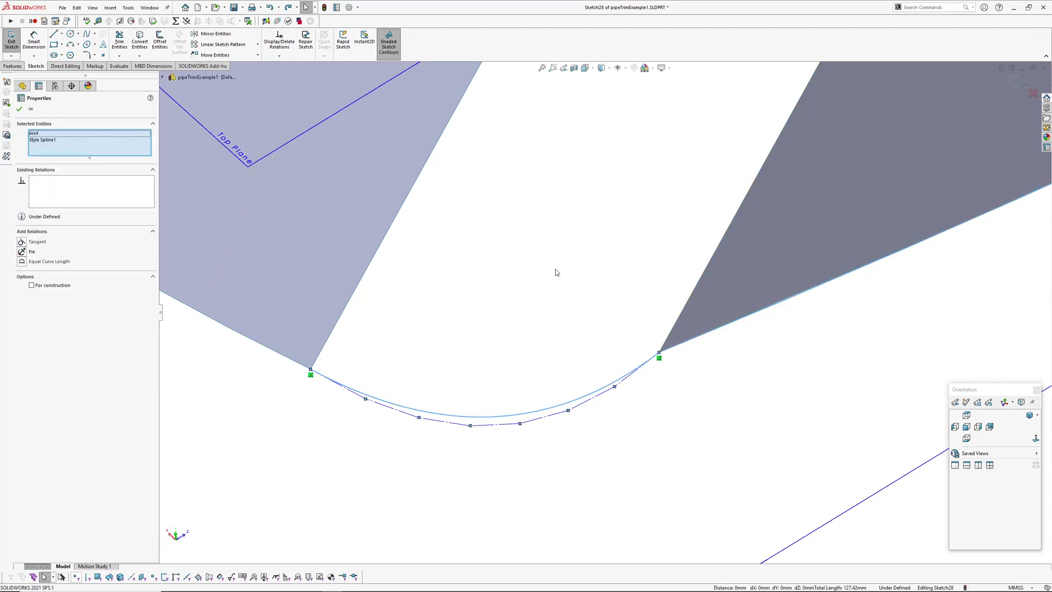
pyautogui.scroll(4, 557, 272)
pyautogui.click(588, 329)
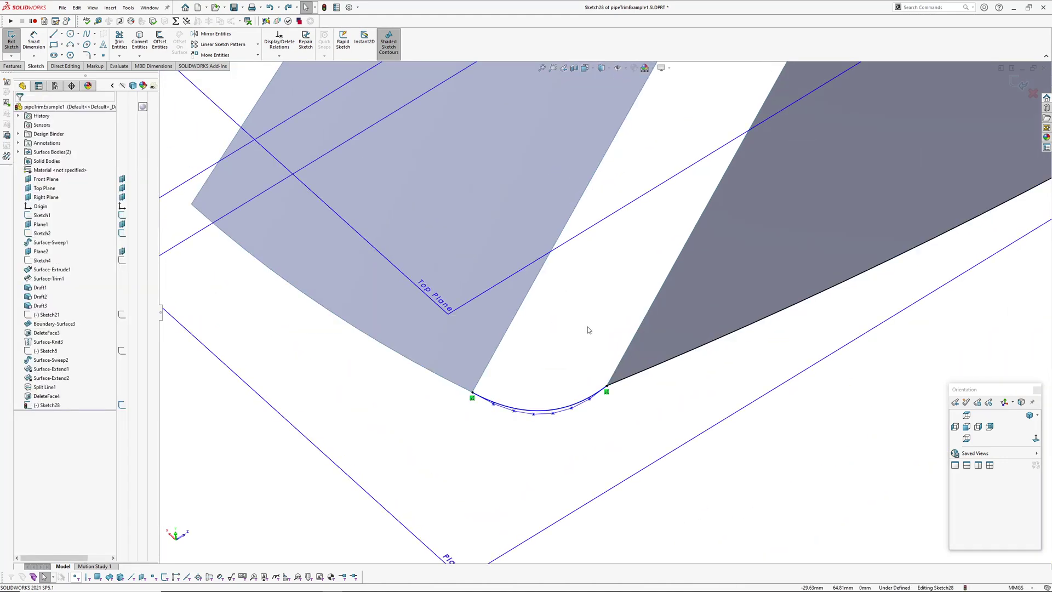
# Make the converted arc construction geometry and recheck the relations offered between it and the style spline.
pyautogui.scroll(-4, 497, 399)
pyautogui.scroll(-1, 678, 324)
pyautogui.keyDown('ctrl'); pyautogui.moveTo(679, 323); pyautogui.dragTo(568, 329, button='middle'); pyautogui.keyUp('ctrl')
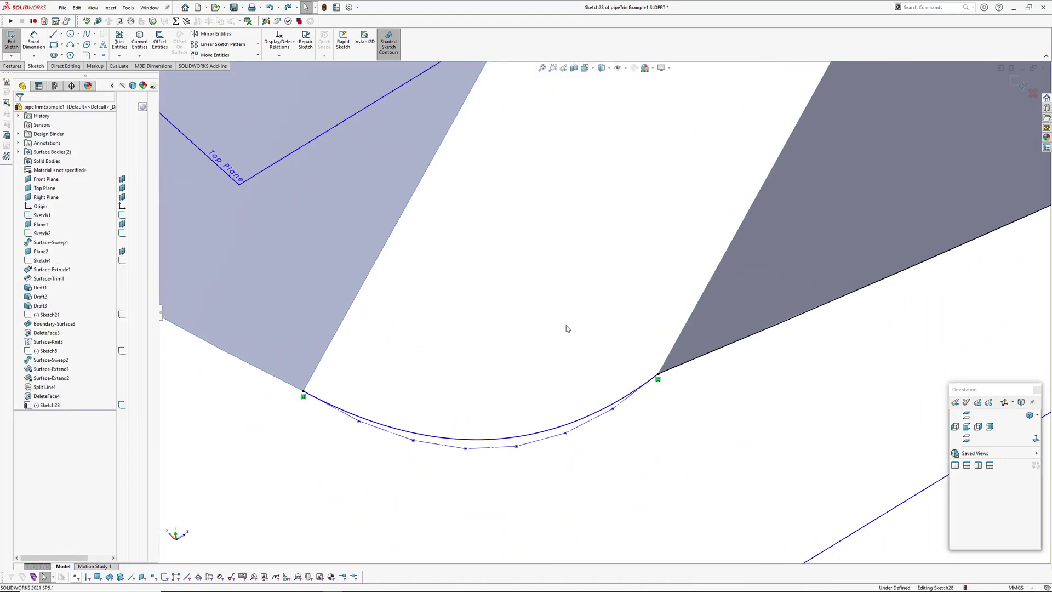
pyautogui.click(712, 354)
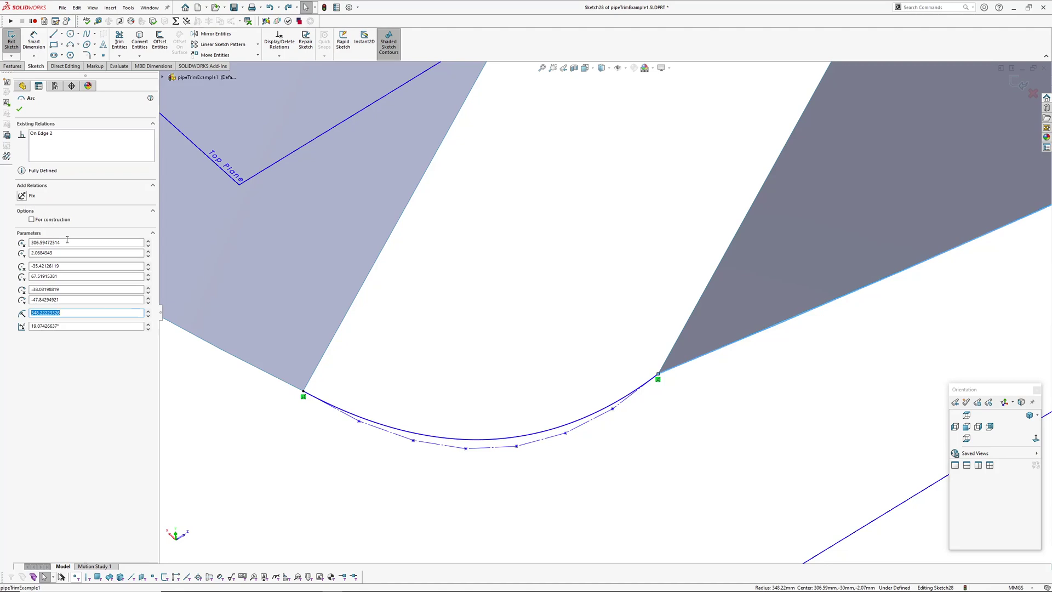
pyautogui.rightClick(696, 359)
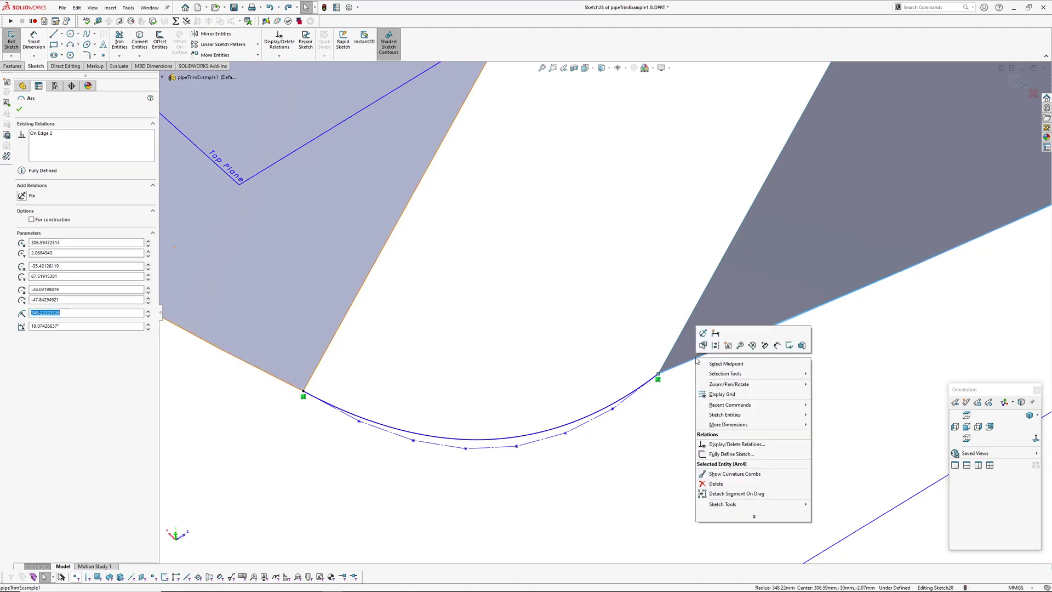
pyautogui.click(651, 478)
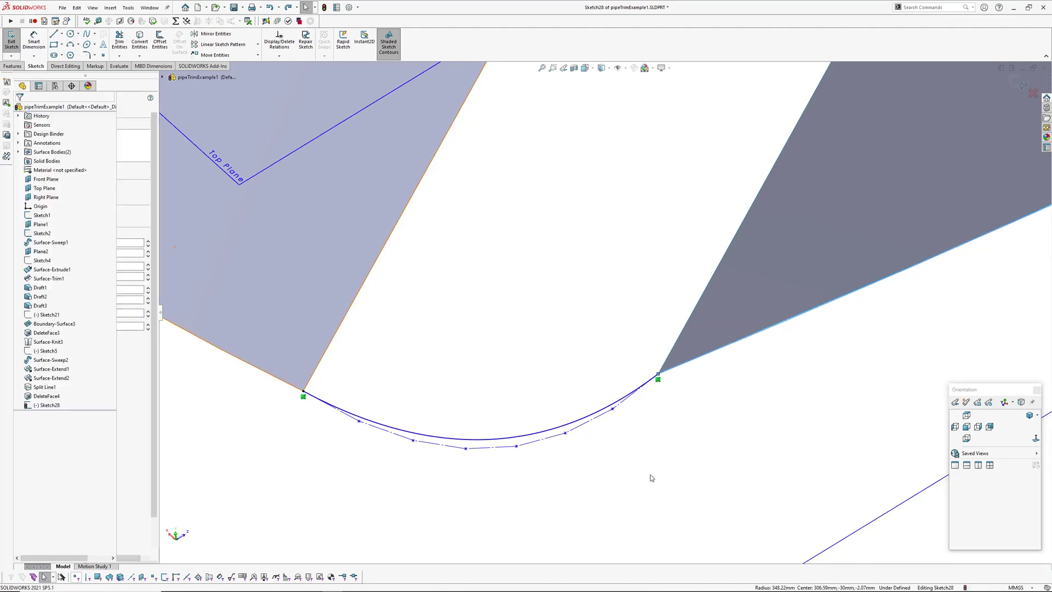
pyautogui.click(686, 362)
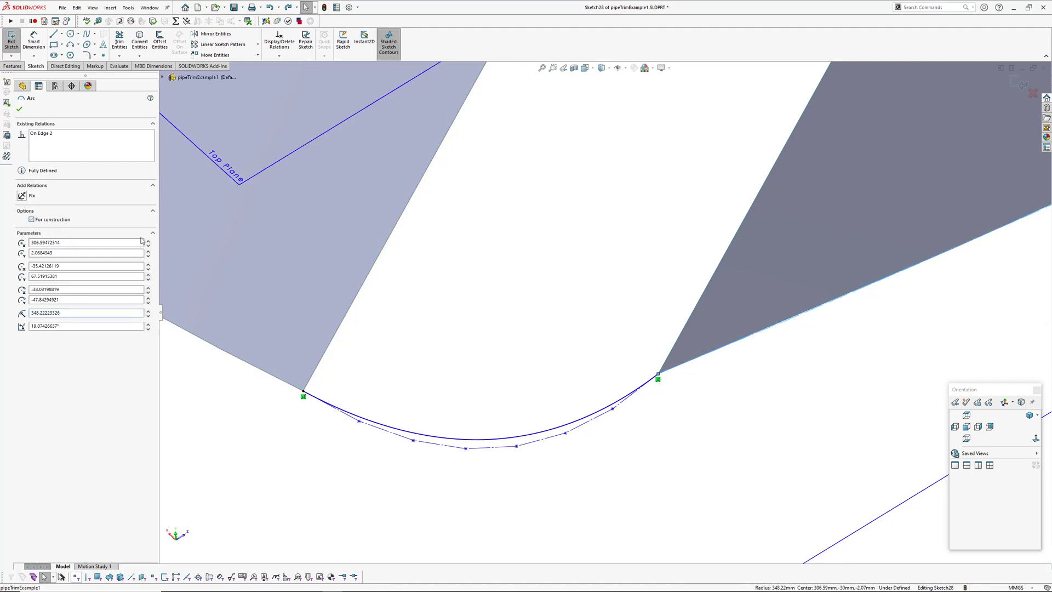
pyautogui.click(551, 266)
pyautogui.click(596, 414)
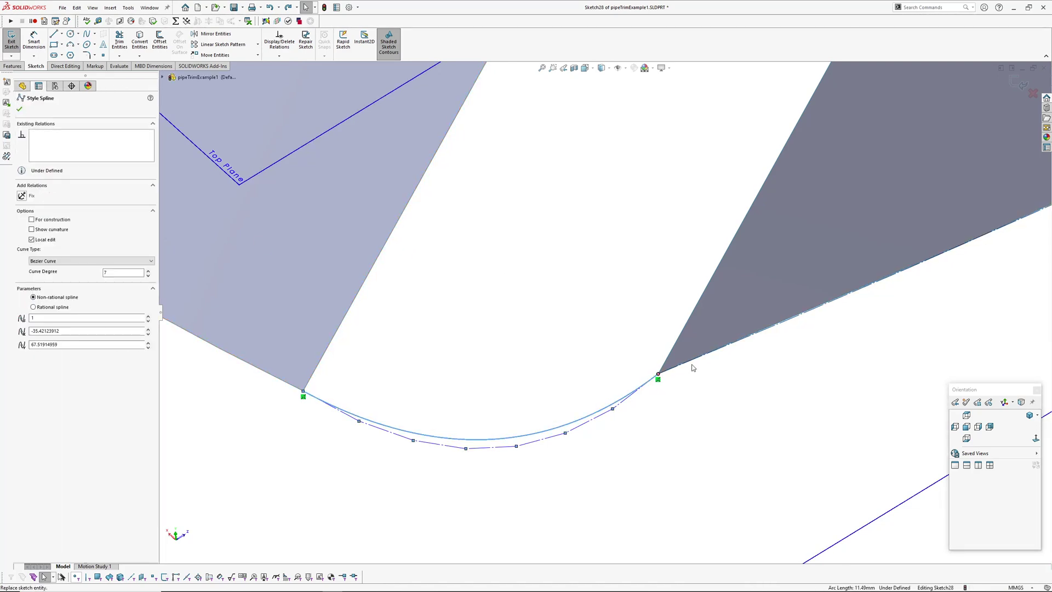
pyautogui.keyDown('ctrl'); pyautogui.click(695, 358); pyautogui.keyUp('ctrl')
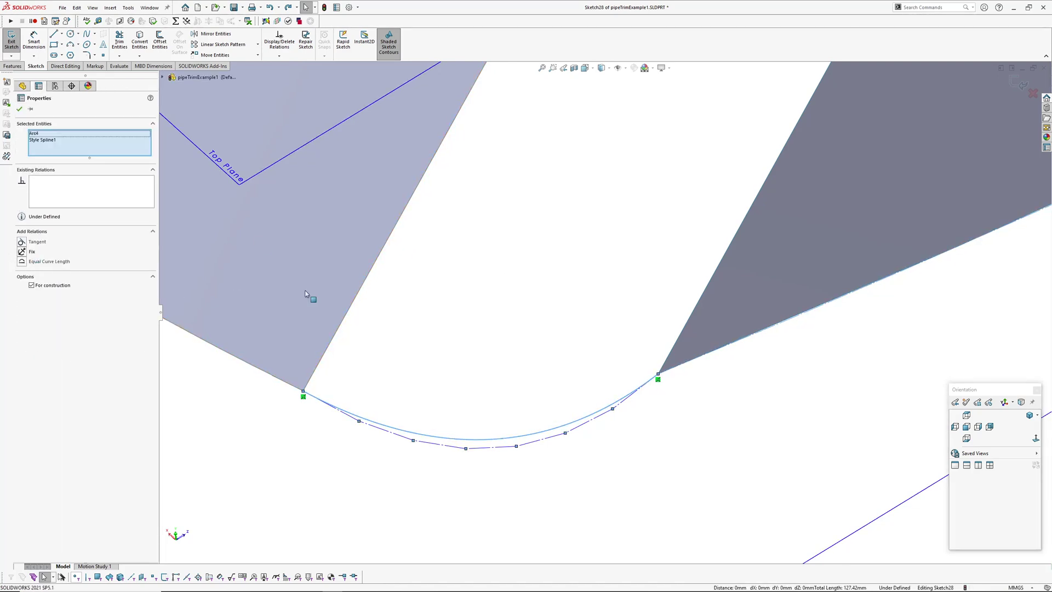
pyautogui.click(562, 291)
# Discard the sketch containing the bridging style spline and the converted arc.
pyautogui.scroll(3, 555, 327)
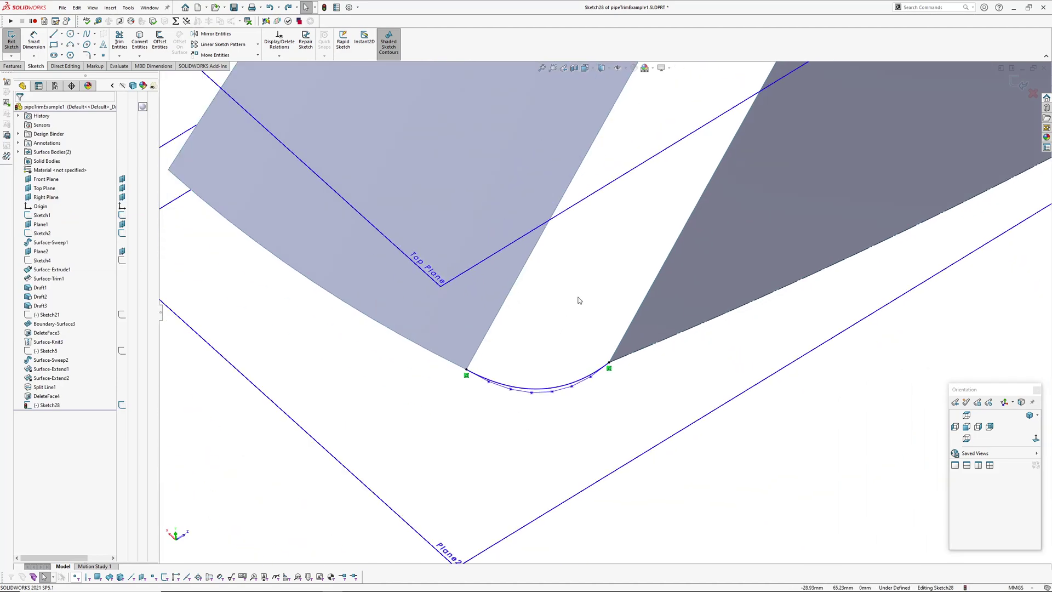
pyautogui.scroll(2, 497, 421)
pyautogui.scroll(2, 576, 321)
pyautogui.scroll(-3, 526, 378)
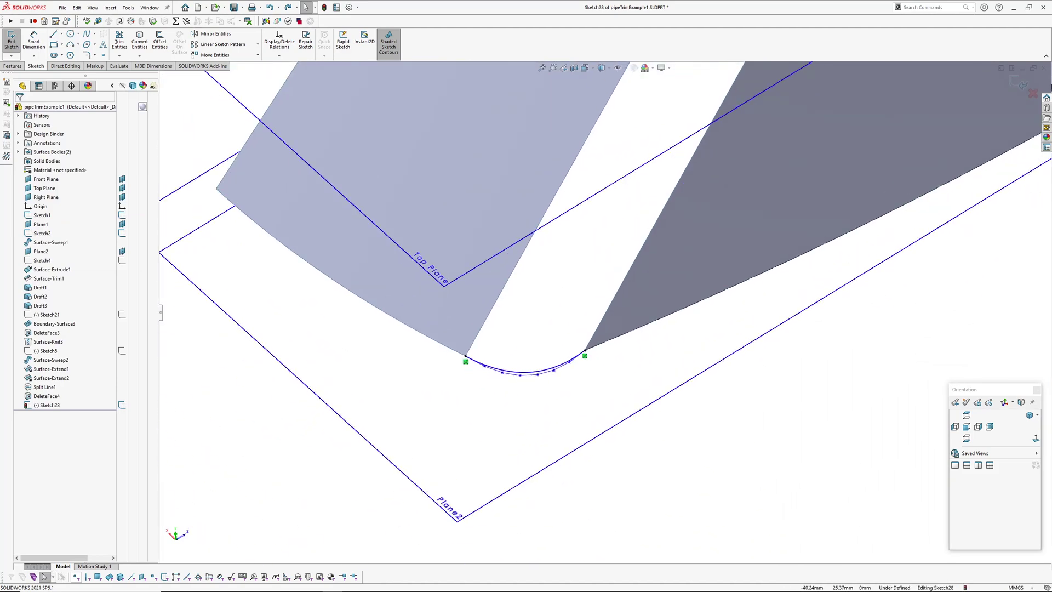
pyautogui.click(1033, 94)
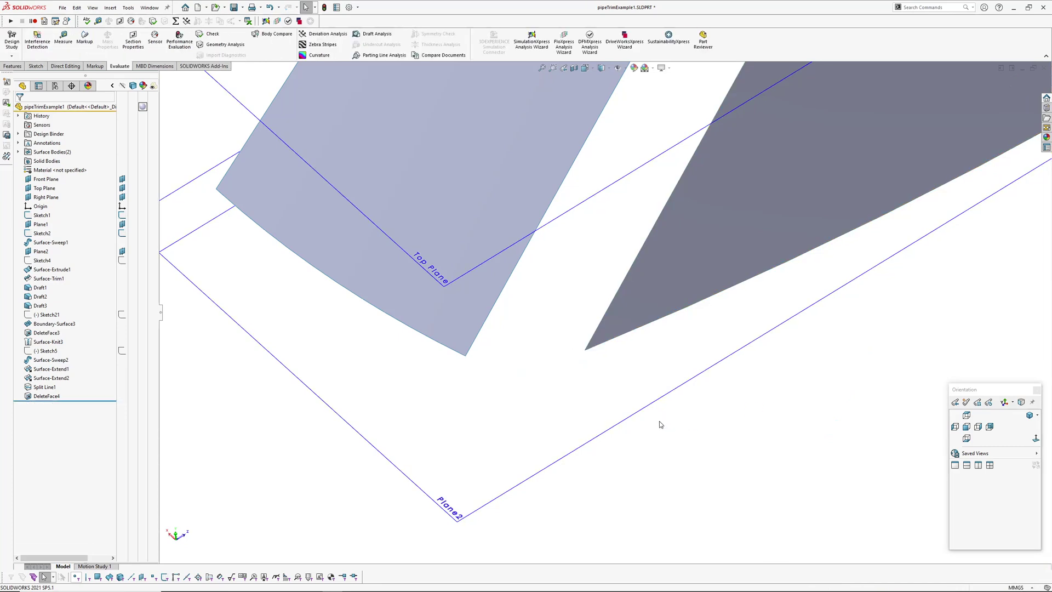
# Convert the lower edges of the long side face and the end face into a new sketch on Plane2.
pyautogui.click(666, 400)
pyautogui.click(697, 370)
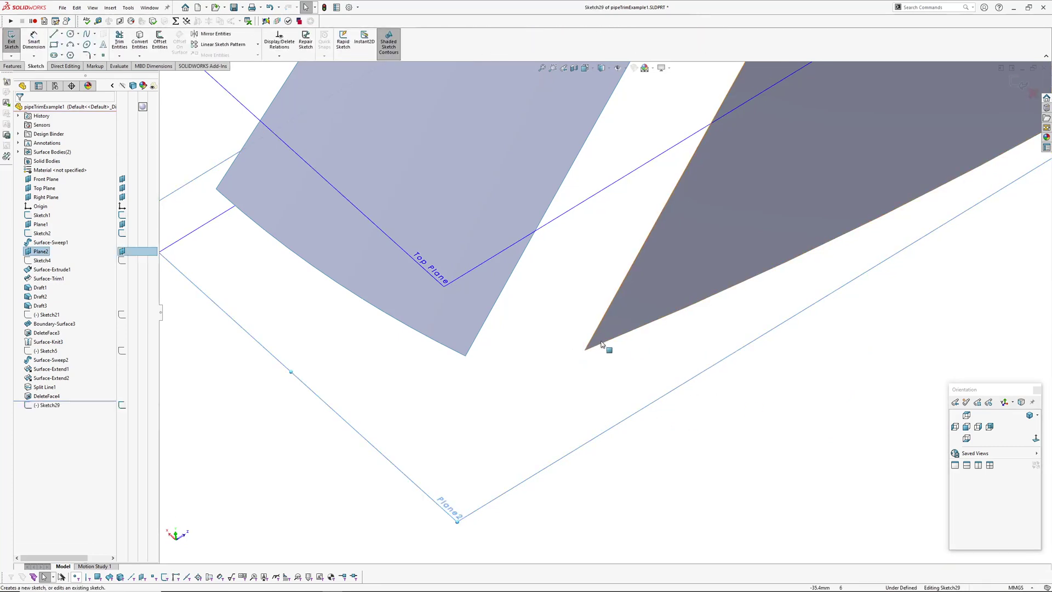
pyautogui.click(604, 344)
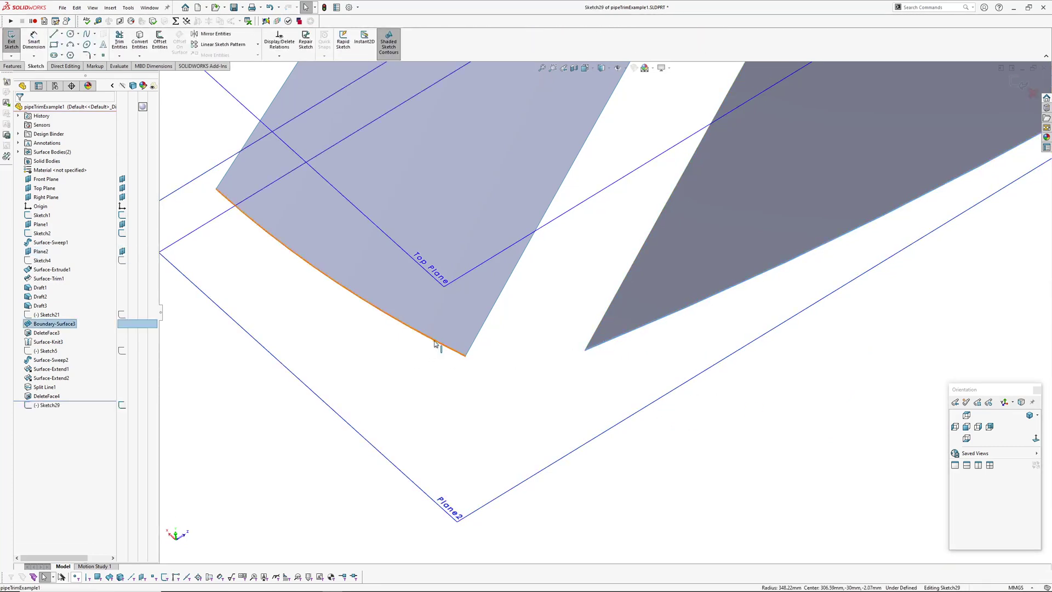
pyautogui.click(436, 344)
pyautogui.click(140, 41)
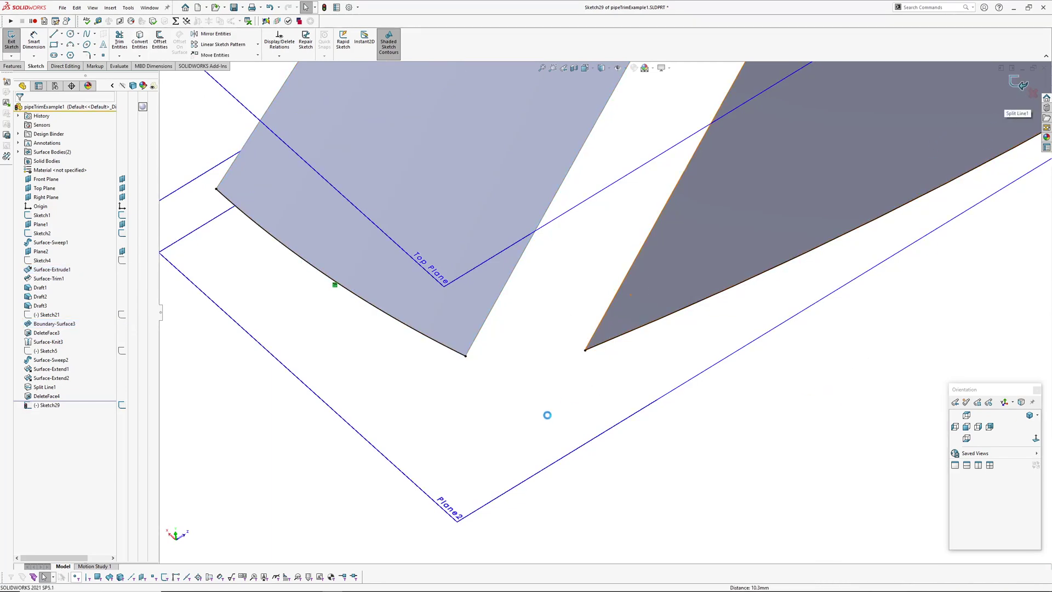
# Open a second, separate sketch on Plane2 for the bridging curve.
pyautogui.click(579, 452)
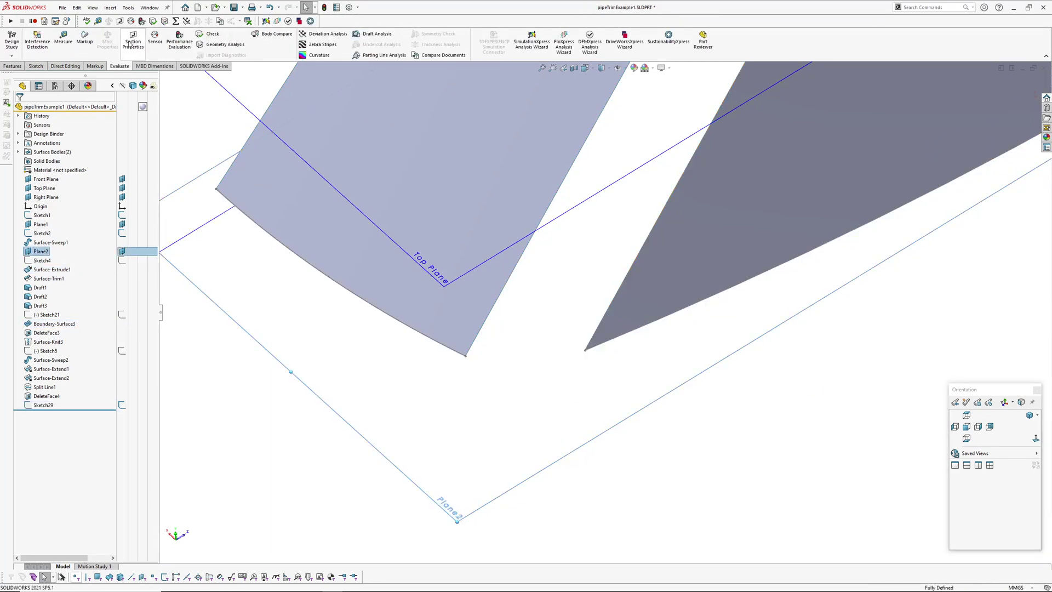
pyautogui.click(112, 12)
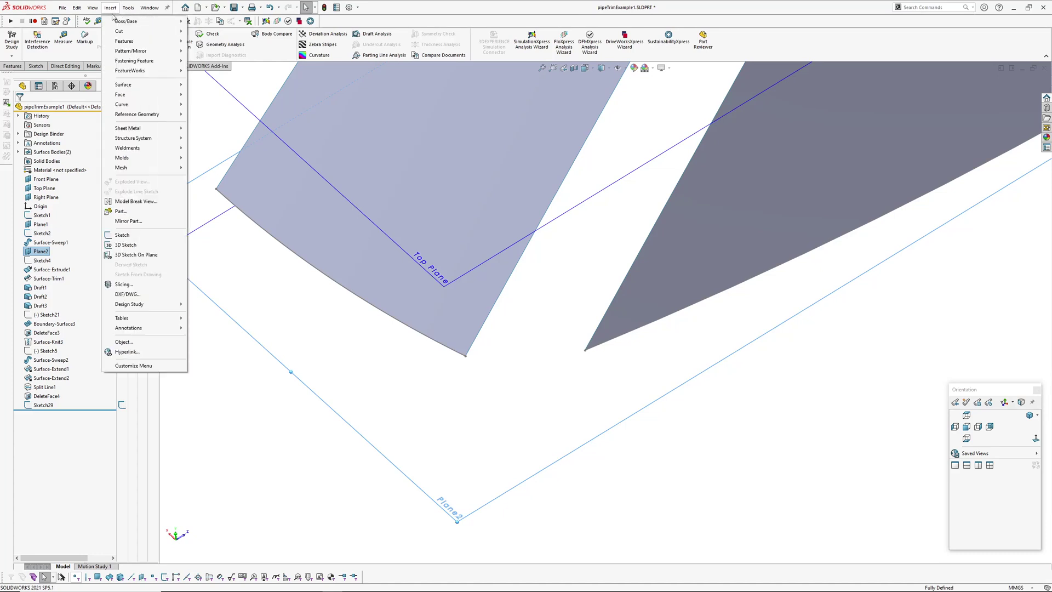
pyautogui.click(211, 428)
pyautogui.click(387, 457)
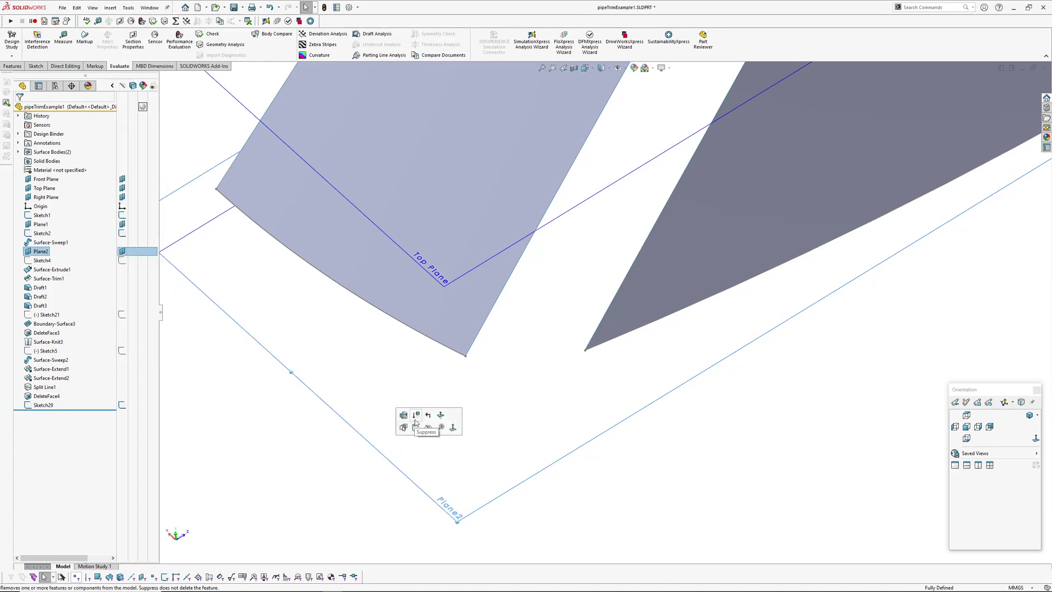
pyautogui.click(417, 433)
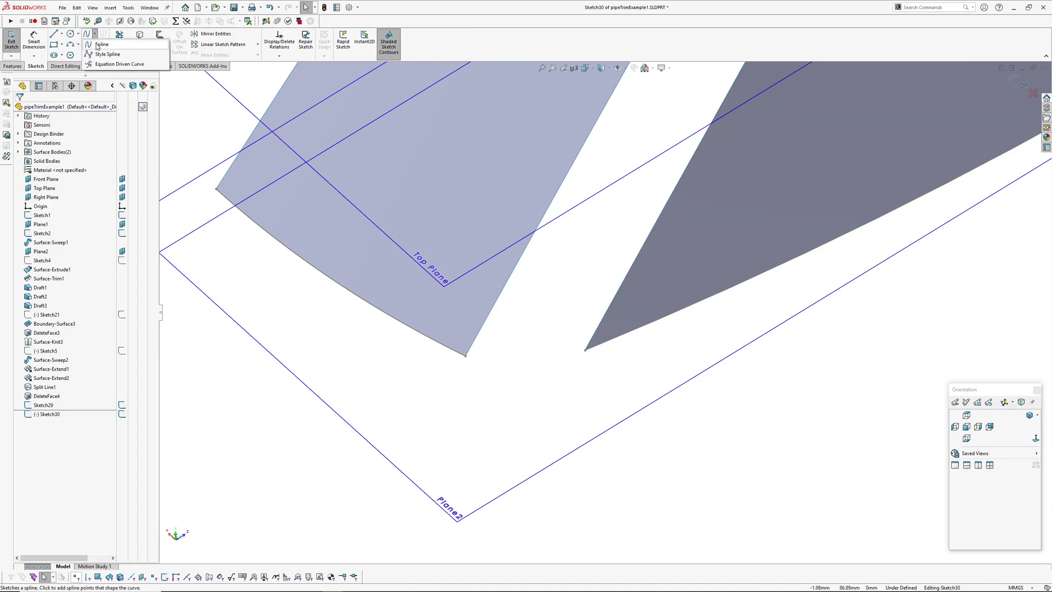
# Sketch a three-point Bezier style spline bridging the gap between the facing endpoints of the converted edges, and open its properties.
pyautogui.click(96, 34)
pyautogui.click(108, 53)
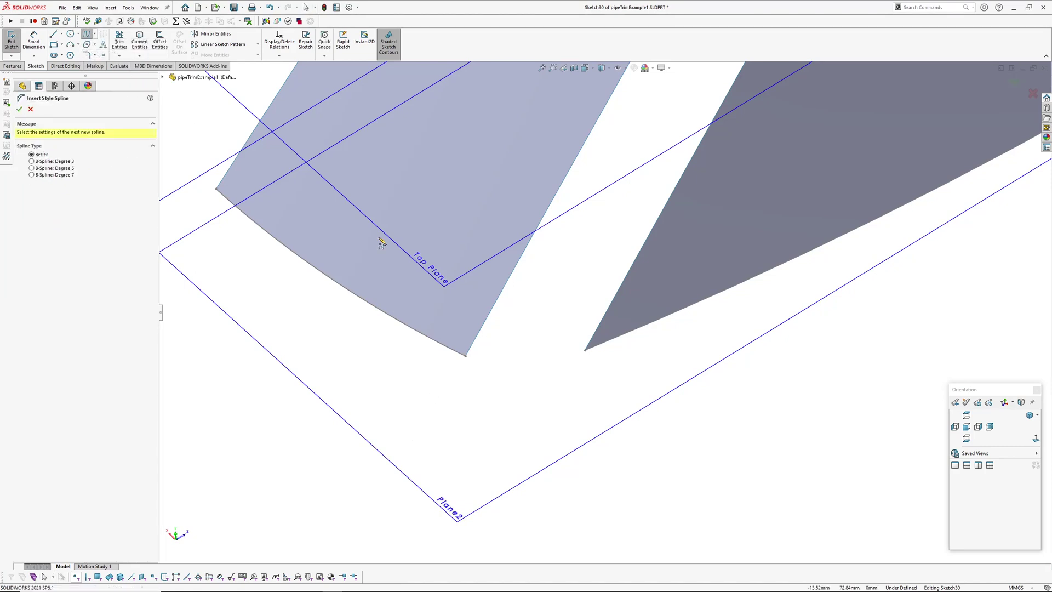
pyautogui.scroll(-3, 496, 336)
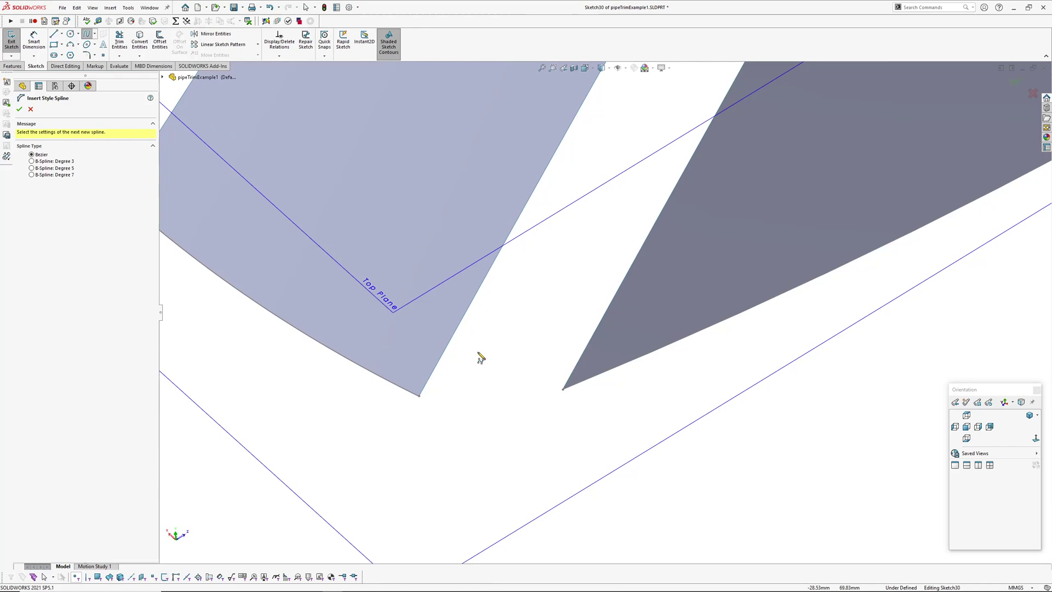
pyautogui.click(419, 395)
pyautogui.click(466, 438)
pyautogui.click(563, 390)
pyautogui.rightClick(564, 391)
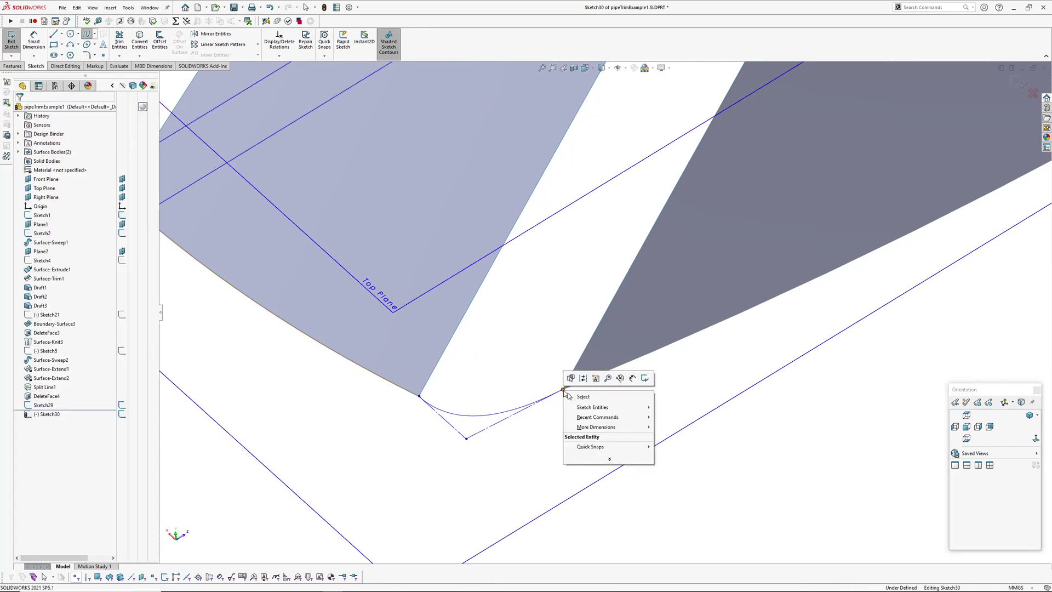
pyautogui.click(577, 394)
pyautogui.click(496, 414)
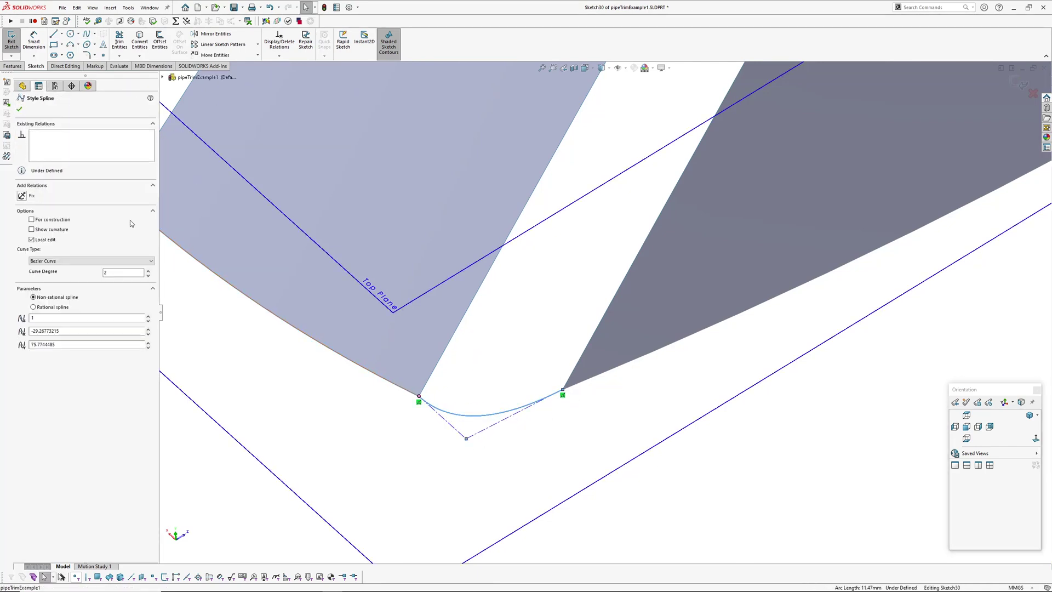
# Raise the bridging style spline's curve degree to 7.
pyautogui.click(148, 271)
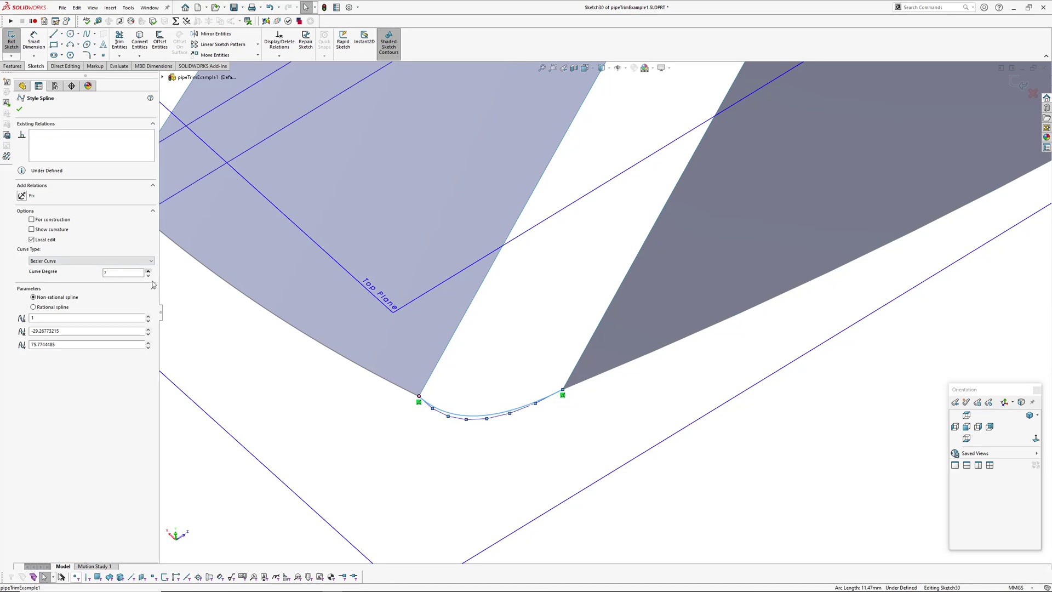
pyautogui.click(303, 436)
pyautogui.scroll(-3, 542, 433)
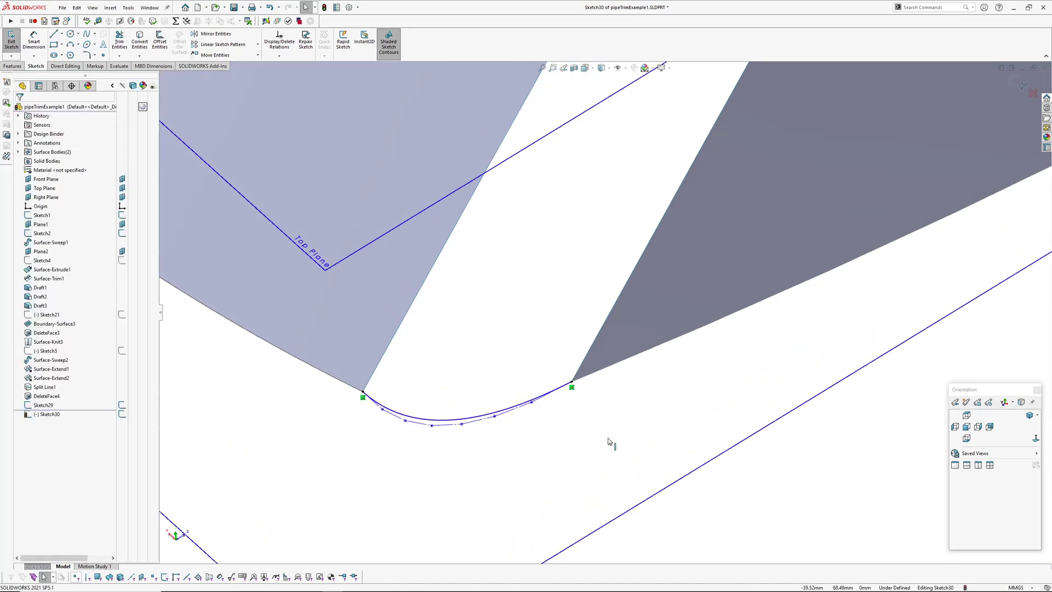
# Try to relate the style spline to the adjoining arc in the separate converted-edges sketch.
pyautogui.click(612, 367)
pyautogui.keyDown('ctrl'); pyautogui.click(542, 398); pyautogui.keyUp('ctrl')
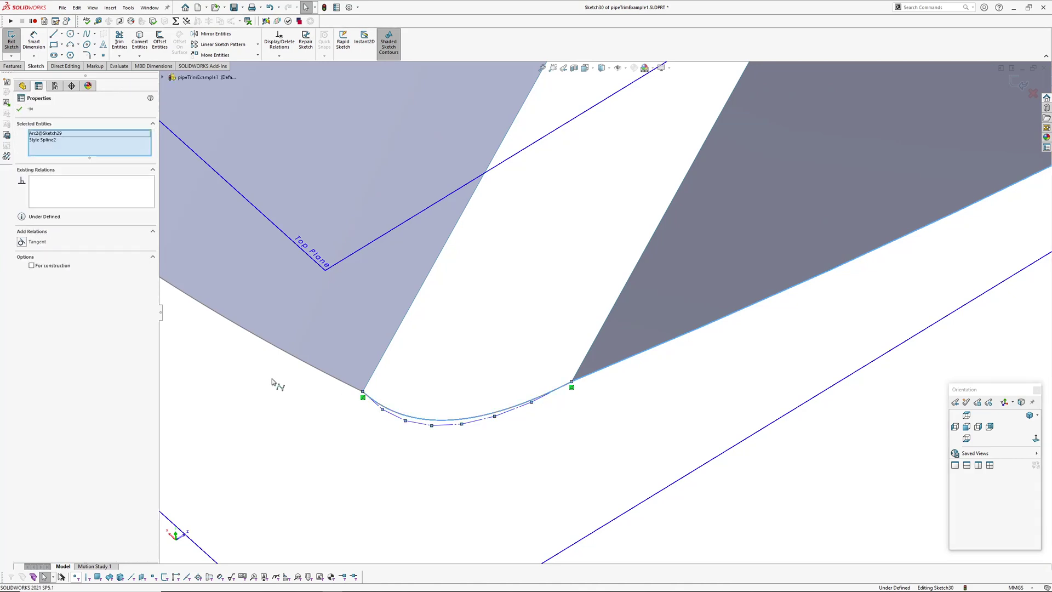
pyautogui.click(371, 468)
pyautogui.scroll(-3, 533, 355)
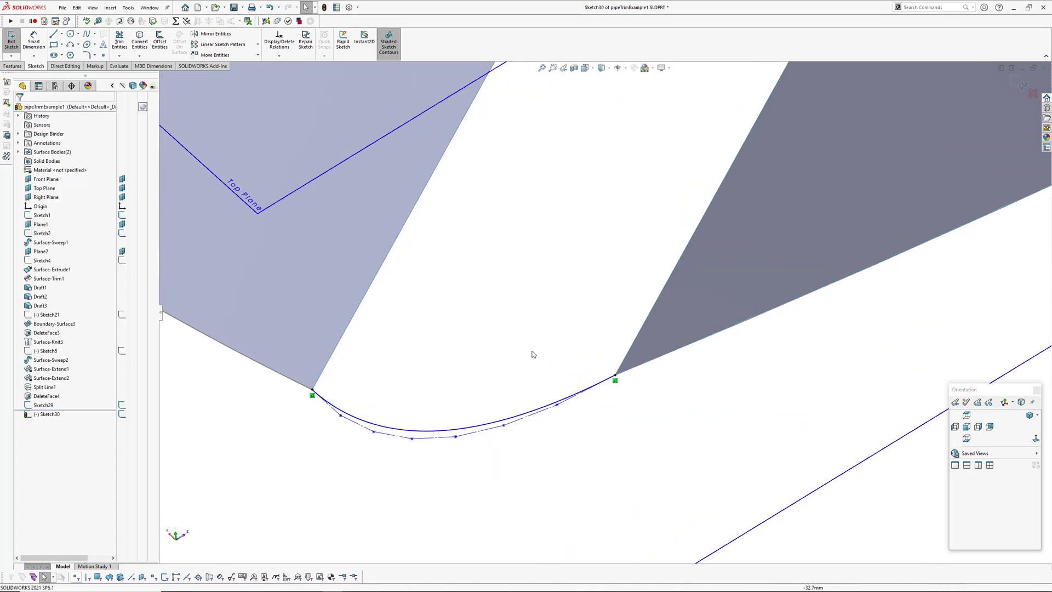
pyautogui.click(535, 413)
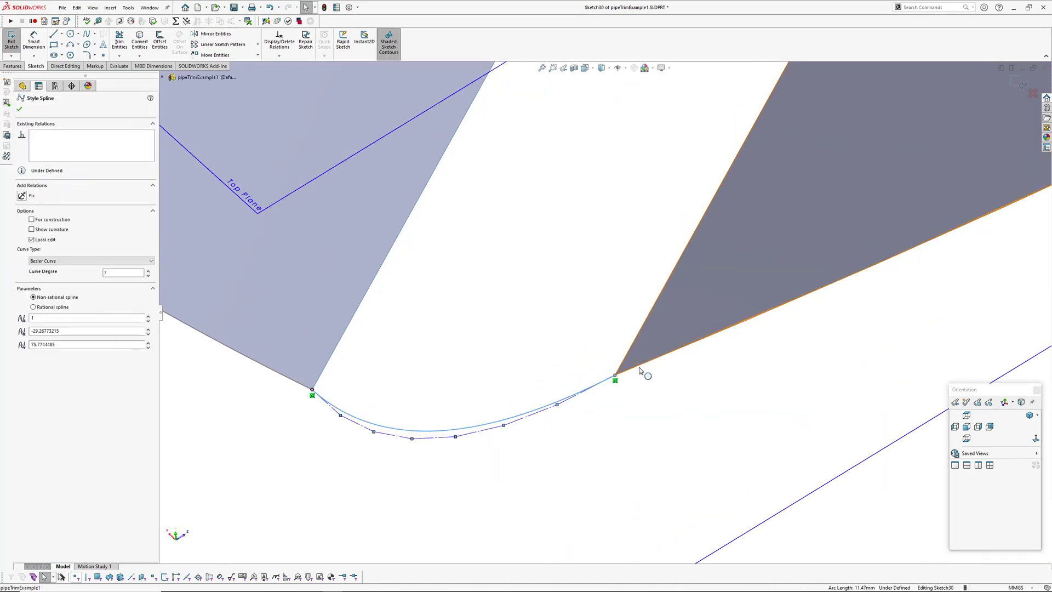
pyautogui.keyDown('ctrl'); pyautogui.click(639, 366); pyautogui.keyUp('ctrl')
pyautogui.click(517, 258)
pyautogui.scroll(2, 509, 274)
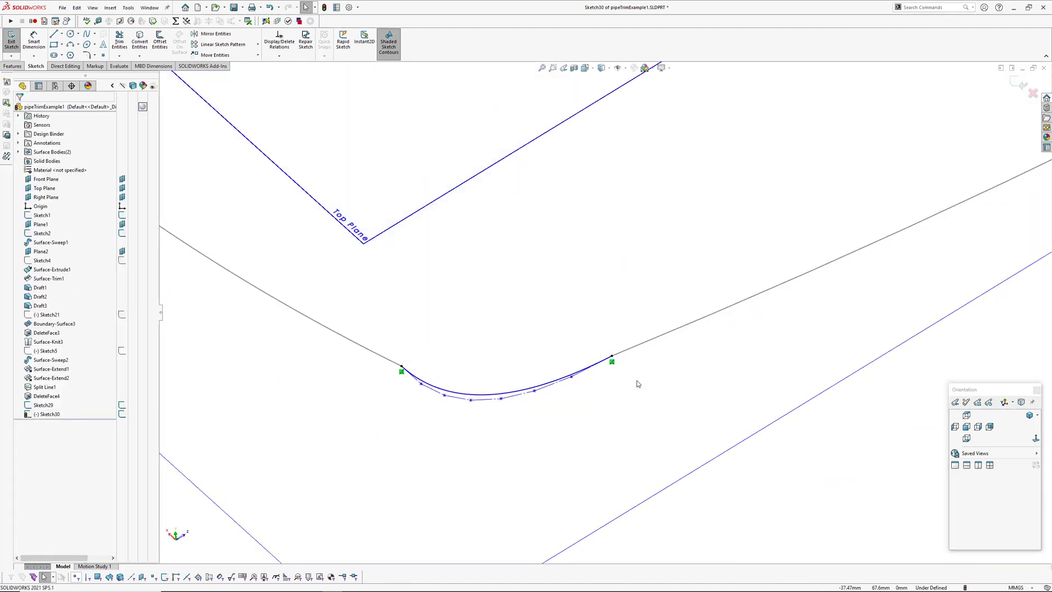
pyautogui.click(651, 341)
pyautogui.scroll(-3, 589, 356)
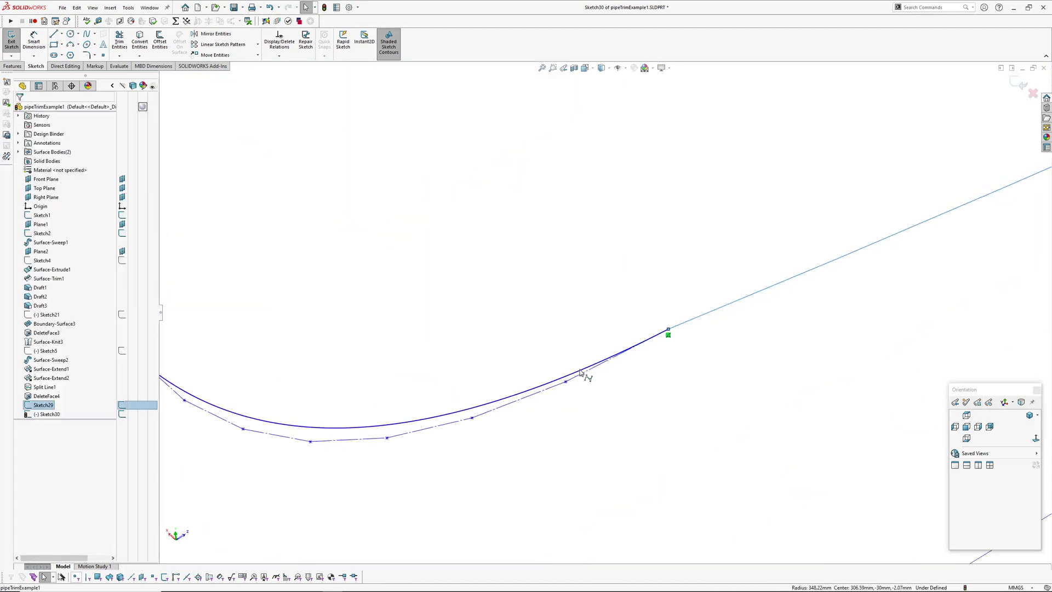
pyautogui.click(580, 372)
pyautogui.click(711, 340)
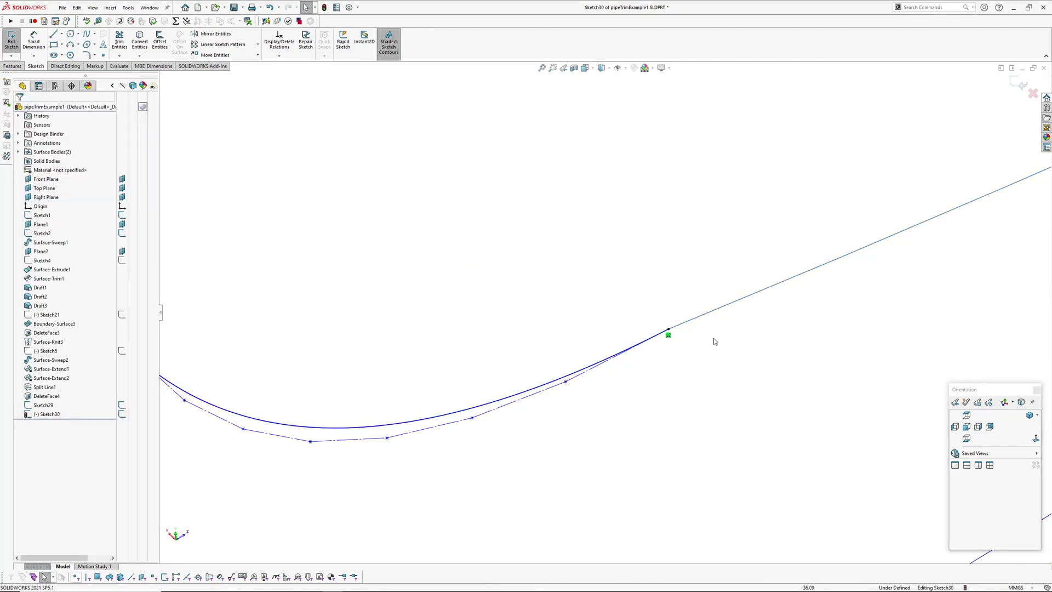
# Convert the curves of Sketch29 into the active bridging sketch.
pyautogui.scroll(3, 708, 329)
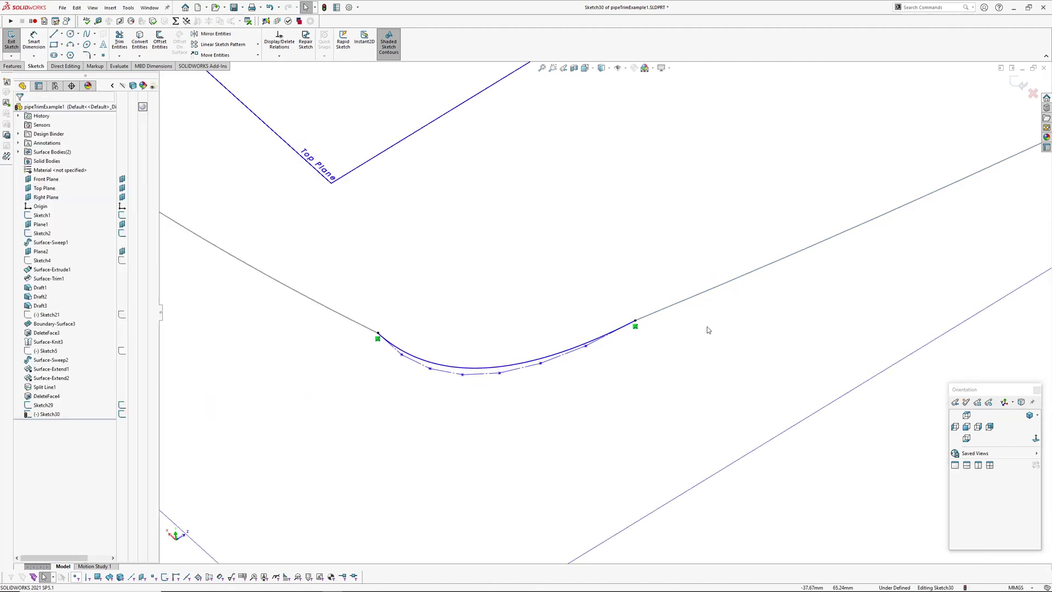
pyautogui.click(43, 405)
pyautogui.click(145, 49)
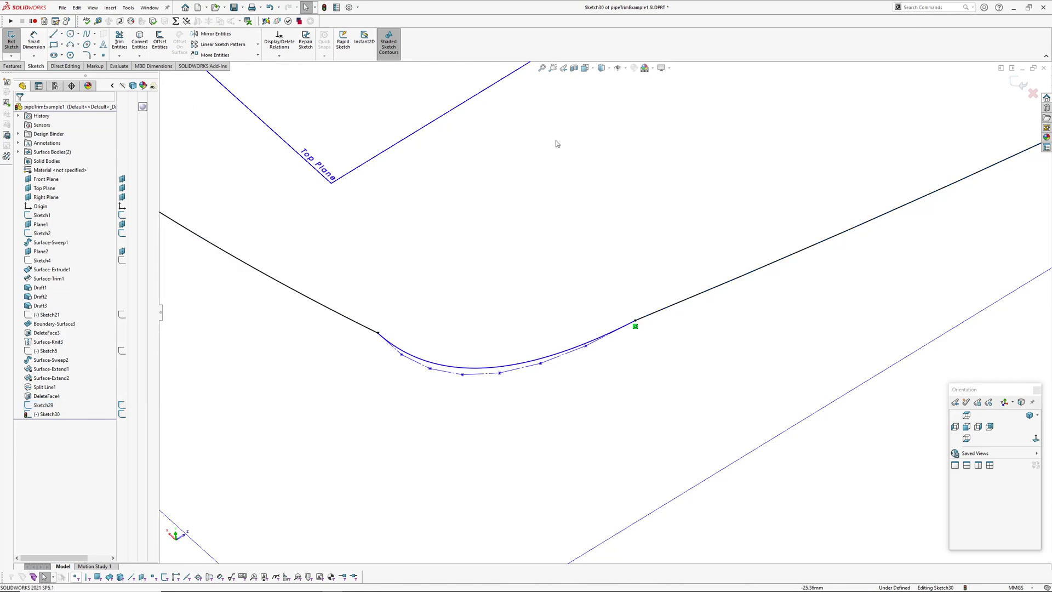
# Try to relate the existing style spline to the newly converted arc and to the converted curve at its other end.
pyautogui.scroll(2, 605, 179)
pyautogui.keyDown('ctrl'); pyautogui.moveTo(609, 182); pyautogui.dragTo(593, 227, button='middle'); pyautogui.keyUp('ctrl')
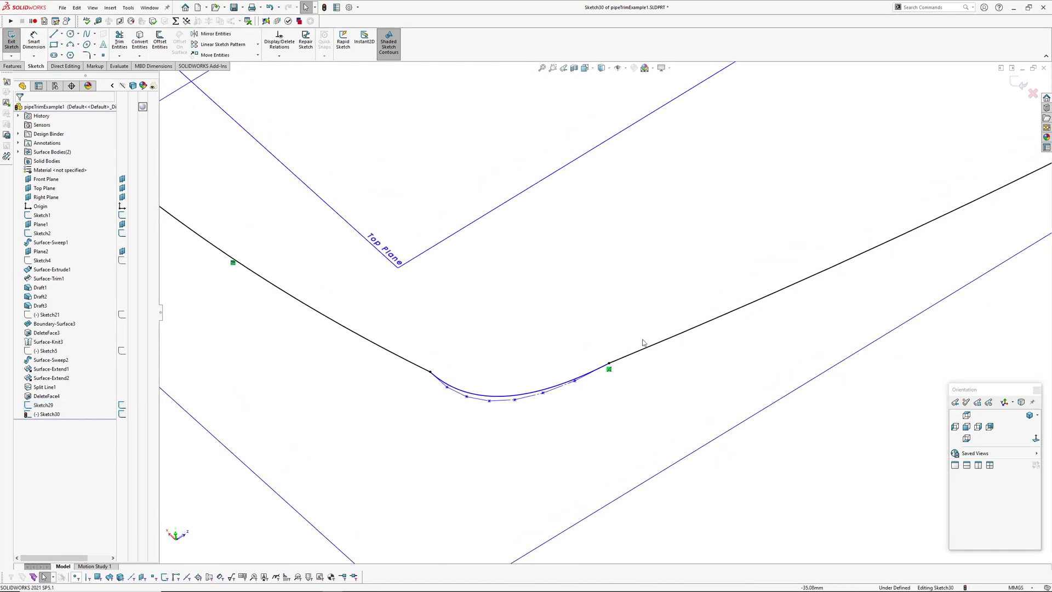
pyautogui.click(619, 359)
pyautogui.scroll(-5, 540, 387)
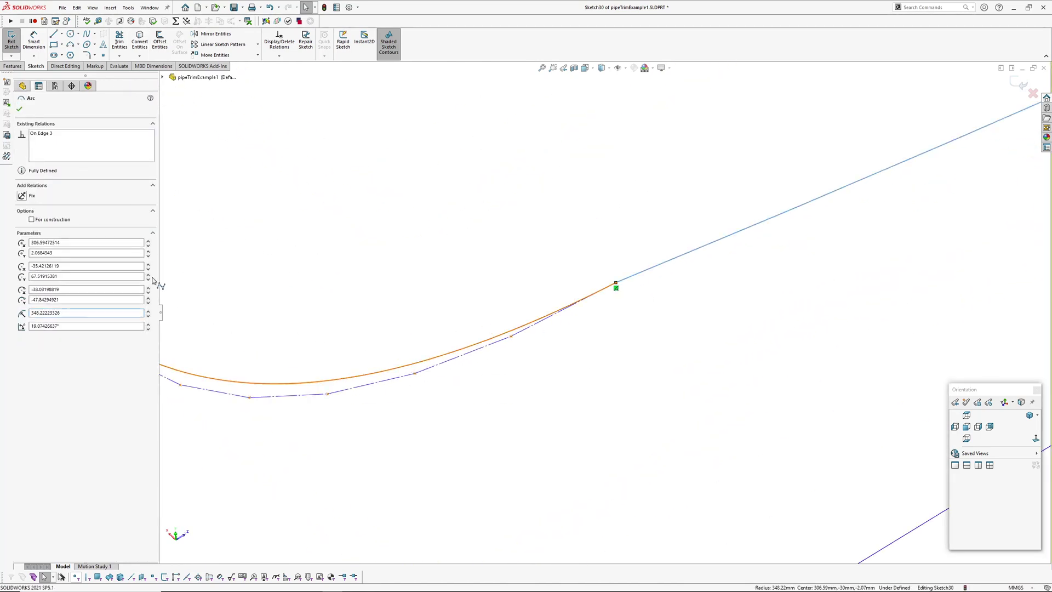
pyautogui.keyDown('ctrl'); pyautogui.click(530, 327); pyautogui.keyUp('ctrl')
pyautogui.press('Escape')
pyautogui.scroll(5, 590, 261)
pyautogui.keyDown('ctrl'); pyautogui.moveTo(590, 261); pyautogui.dragTo(585, 326, button='middle'); pyautogui.keyUp('ctrl')
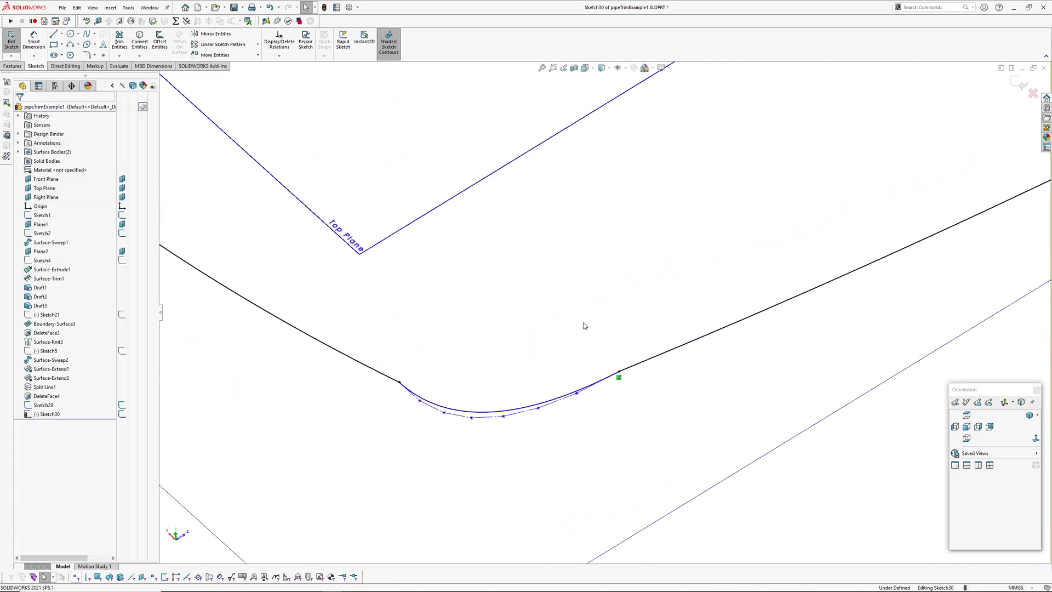
pyautogui.click(388, 377)
pyautogui.keyDown('ctrl'); pyautogui.click(422, 402); pyautogui.keyUp('ctrl')
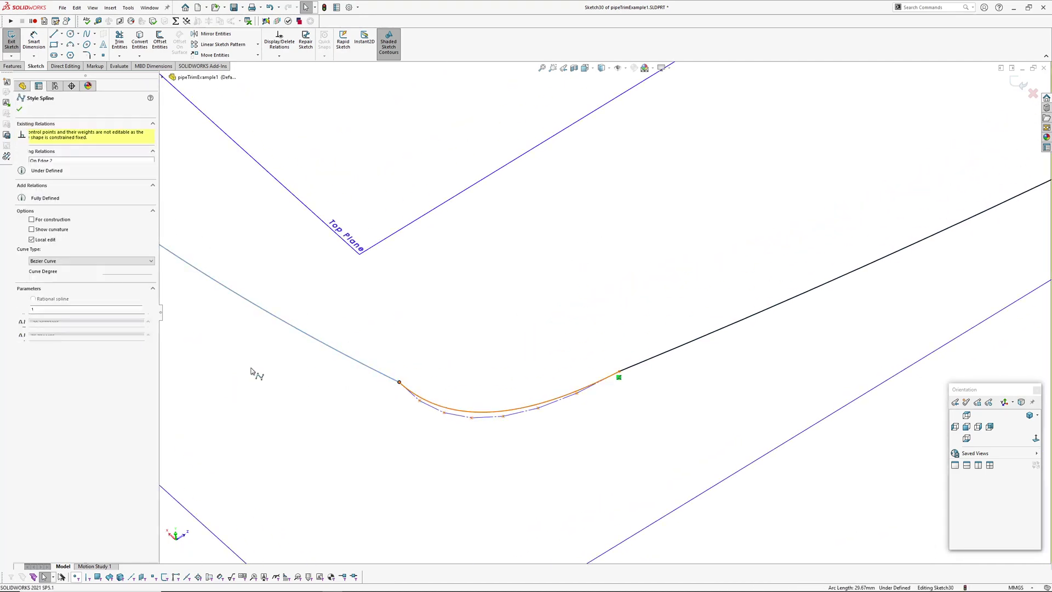
pyautogui.press('Escape')
pyautogui.scroll(4, 629, 384)
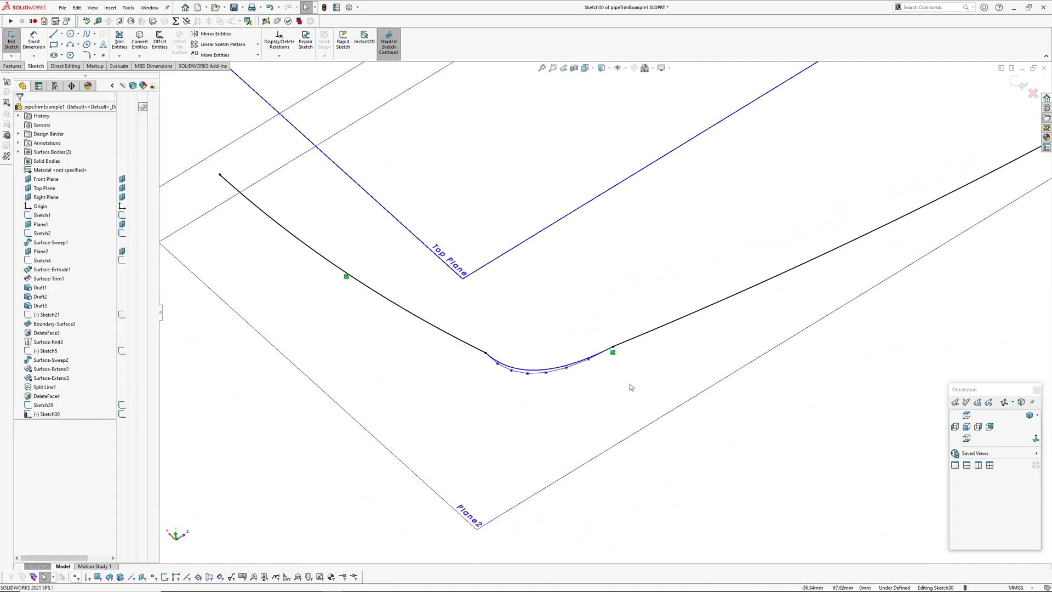
# Delete the bridging style spline between the two converted curves.
pyautogui.scroll(-5, 620, 363)
pyautogui.moveTo(606, 347)
pyautogui.mouseDown(button='middle')
pyautogui.moveTo(592, 369)
pyautogui.moveTo(575, 352)
pyautogui.moveTo(521, 166)
pyautogui.moveTo(542, 289)
pyautogui.mouseUp(button='middle')
pyautogui.scroll(-5, 540, 274)
pyautogui.keyDown('ctrl'); pyautogui.moveTo(538, 238); pyautogui.dragTo(589, 365, button='middle'); pyautogui.keyUp('ctrl')
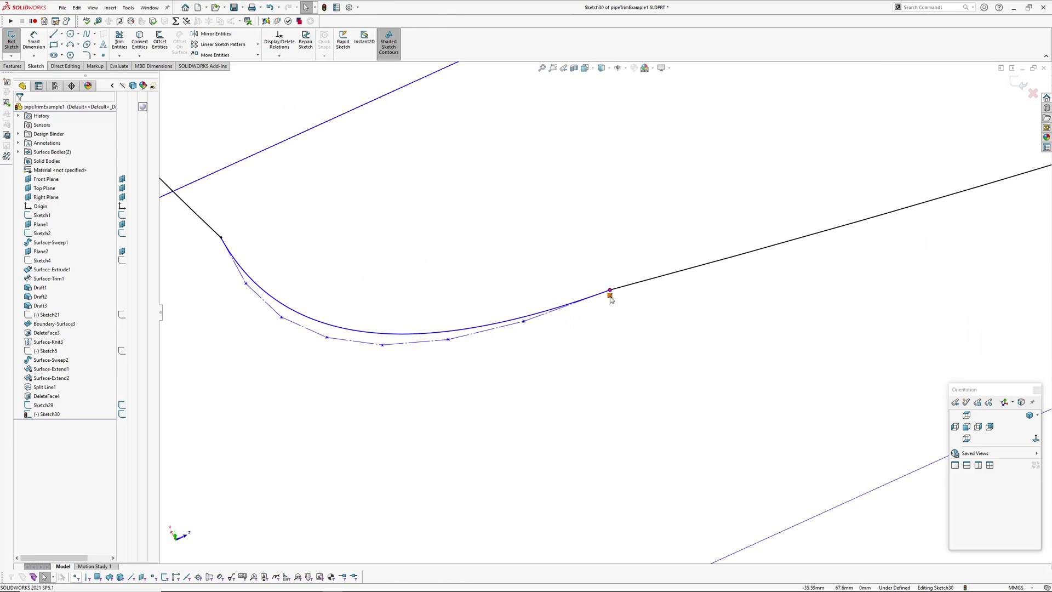
pyautogui.click(559, 304)
pyautogui.press('Delete')
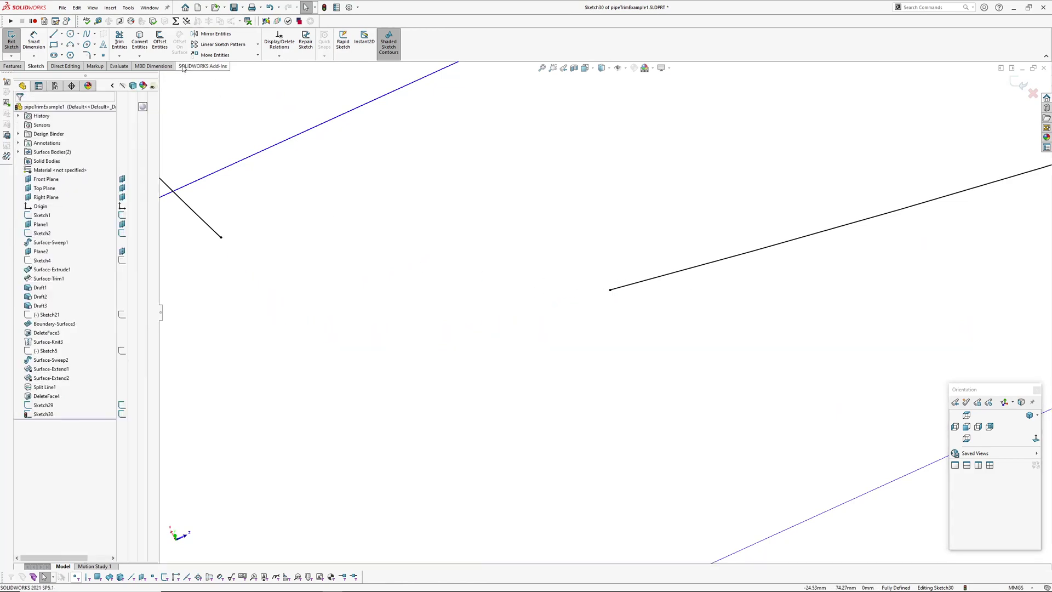
# Sketch a new three-point Bezier style spline from the converted arc's endpoint to the facing endpoint of the other converted curve.
pyautogui.click(87, 34)
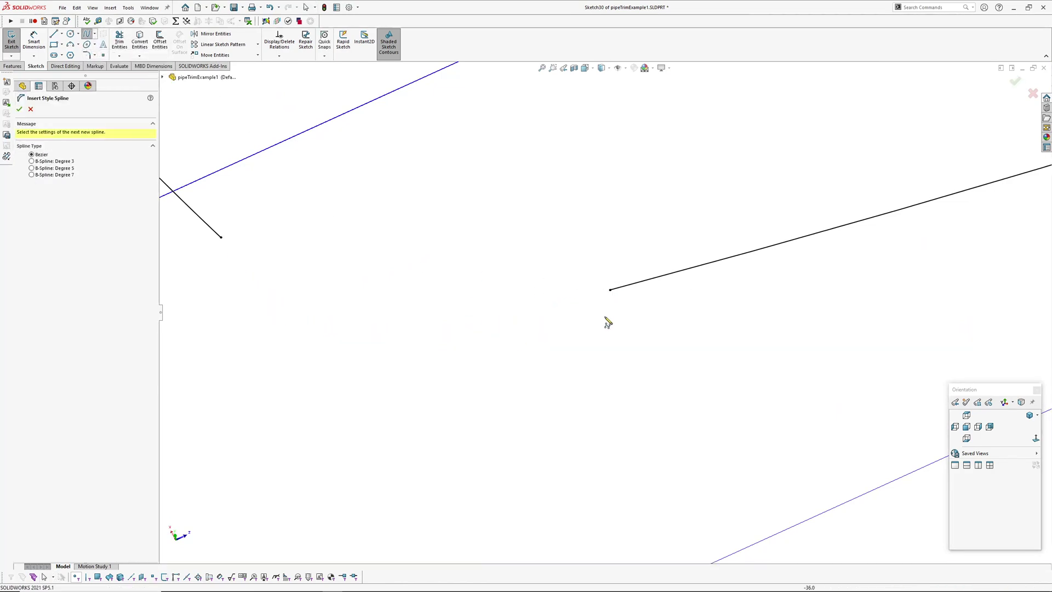
pyautogui.click(610, 289)
pyautogui.click(378, 355)
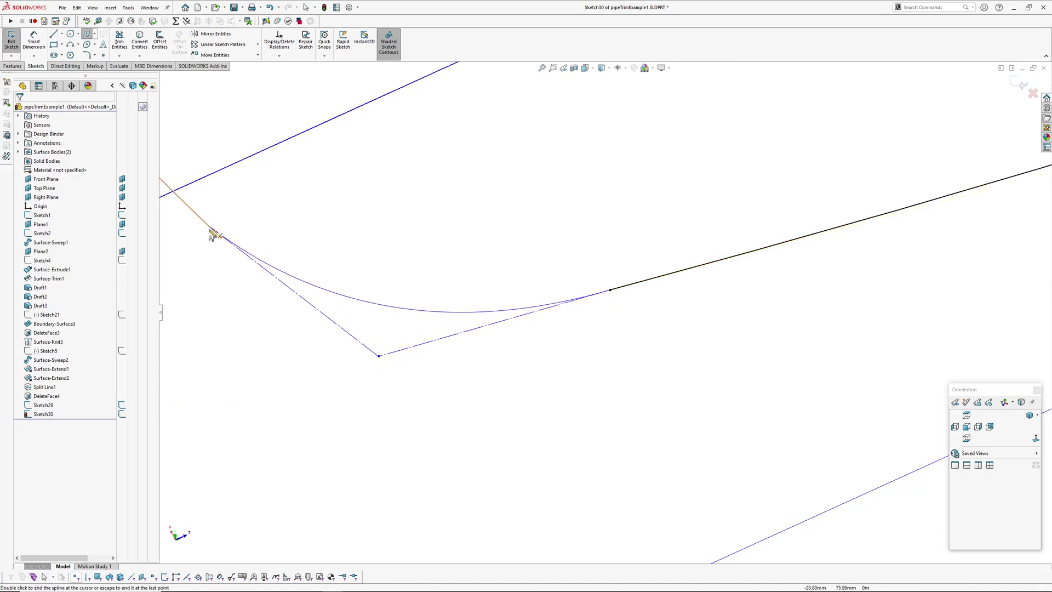
pyautogui.click(220, 237)
pyautogui.rightClick(221, 238)
pyautogui.click(244, 244)
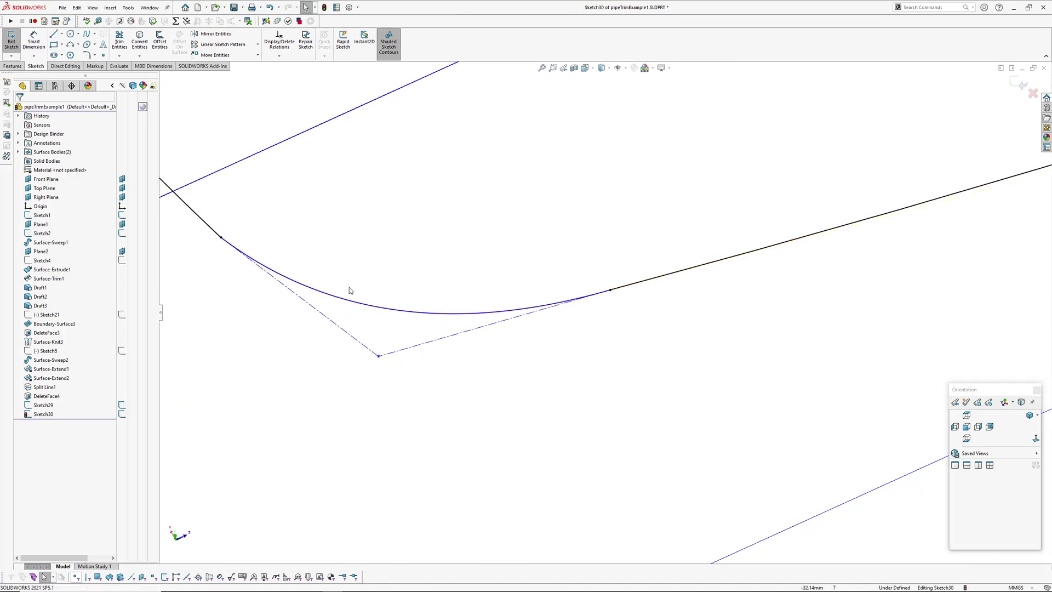
# Set the new style spline's curve degree to 7.
pyautogui.click(344, 300)
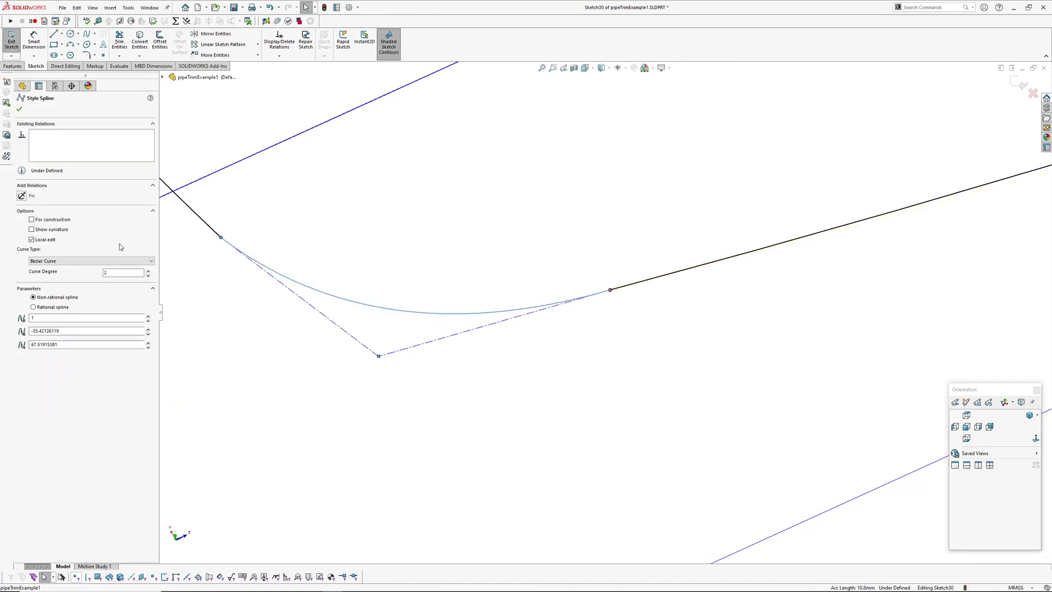
pyautogui.click(146, 270)
pyautogui.click(147, 270)
pyautogui.click(147, 270)
pyautogui.click(147, 270)
pyautogui.click(495, 389)
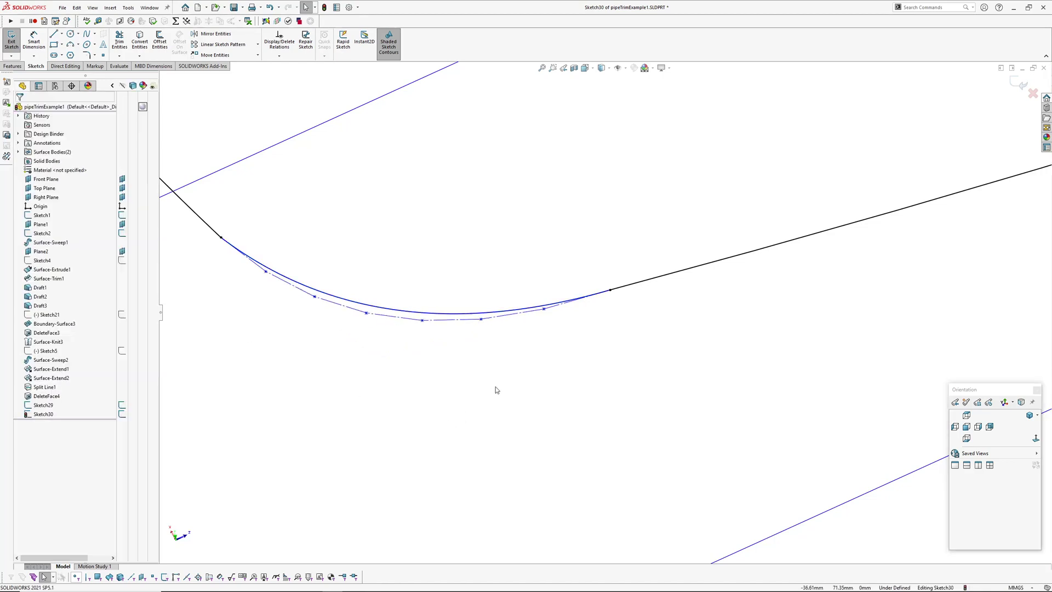
# Add a torsion continuity relation between the style spline and the converted arc.
pyautogui.click(526, 309)
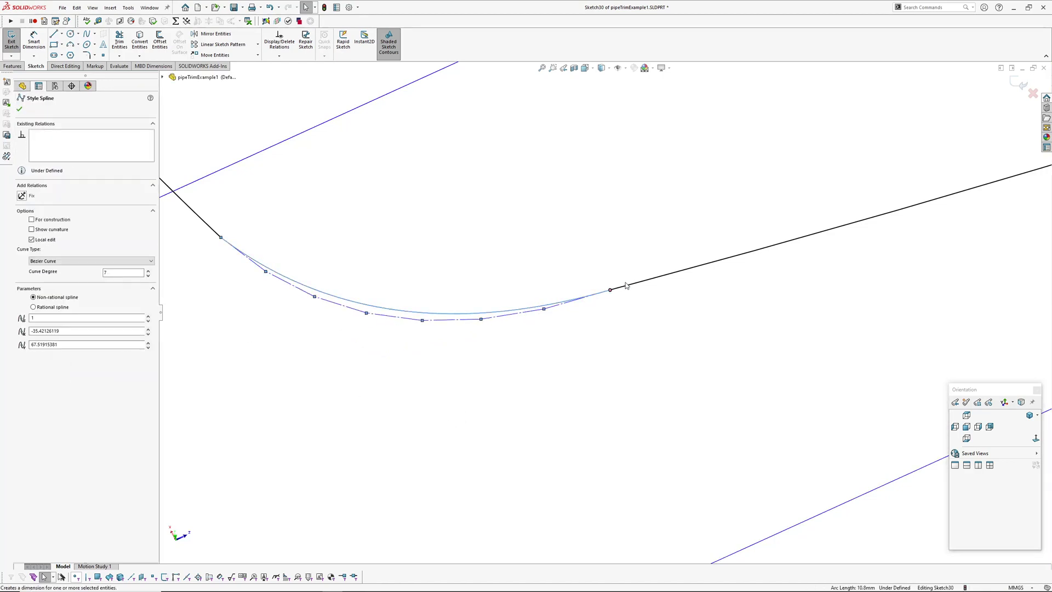
pyautogui.click(651, 279)
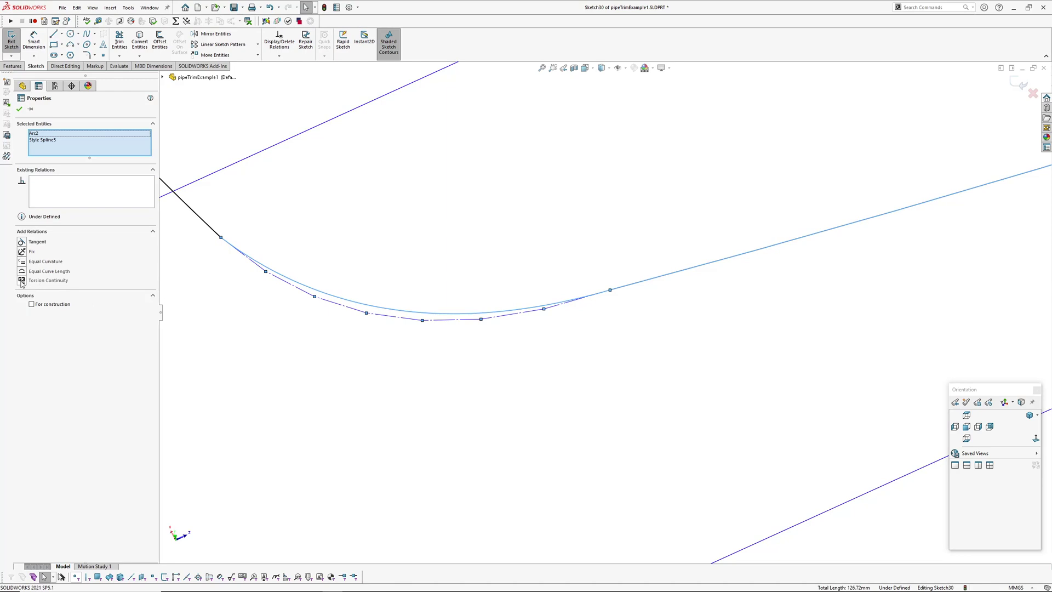
pyautogui.click(21, 281)
pyautogui.click(504, 399)
pyautogui.keyDown('ctrl'); pyautogui.moveTo(492, 375); pyautogui.dragTo(580, 435, button='middle'); pyautogui.keyUp('ctrl')
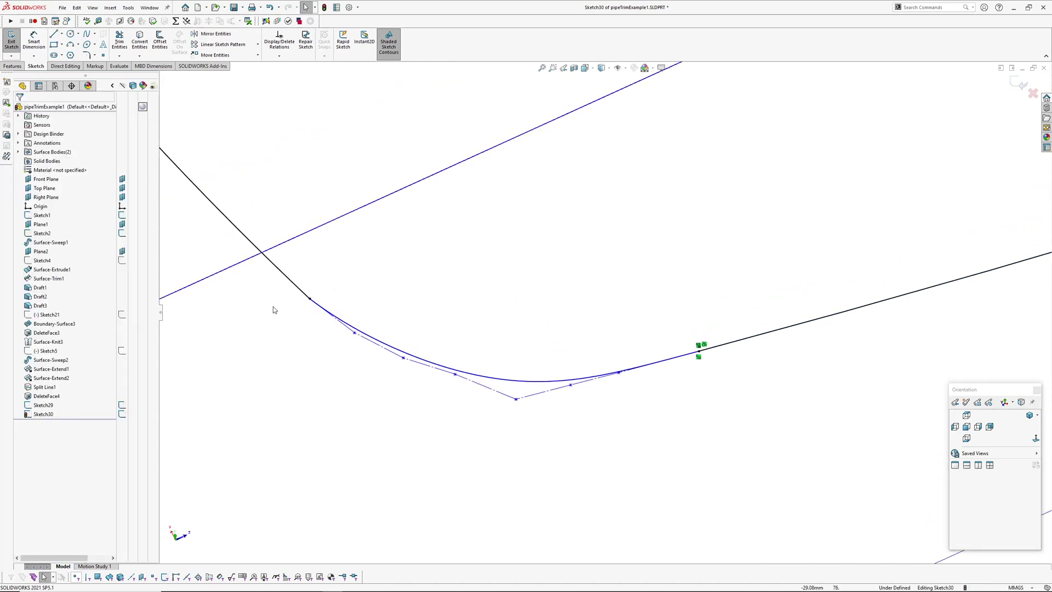
# Add a torsion continuity relation between the style spline and the converted curve at its other end.
pyautogui.click(340, 321)
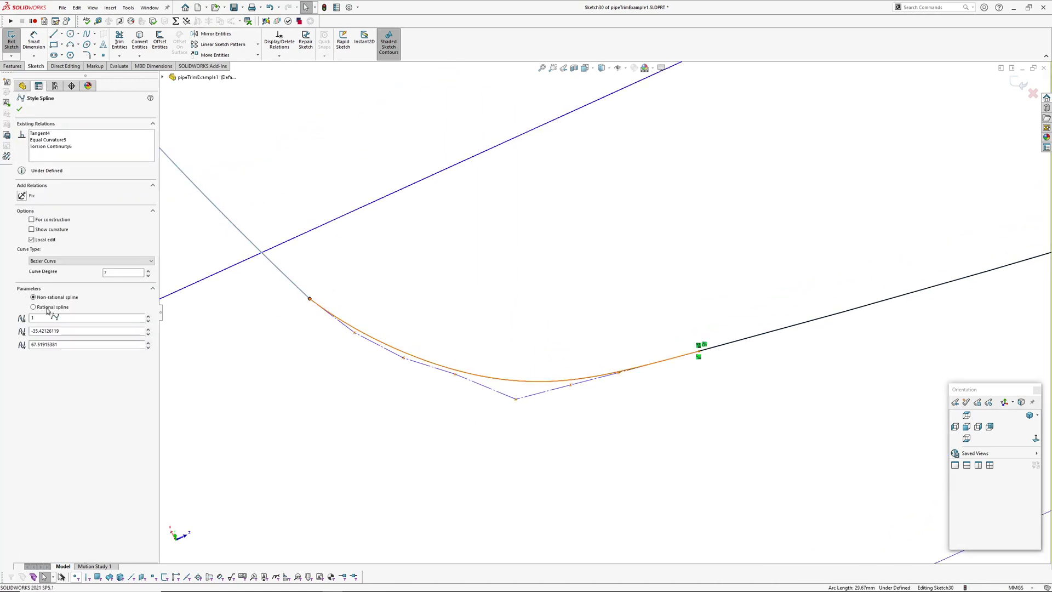
pyautogui.click(22, 281)
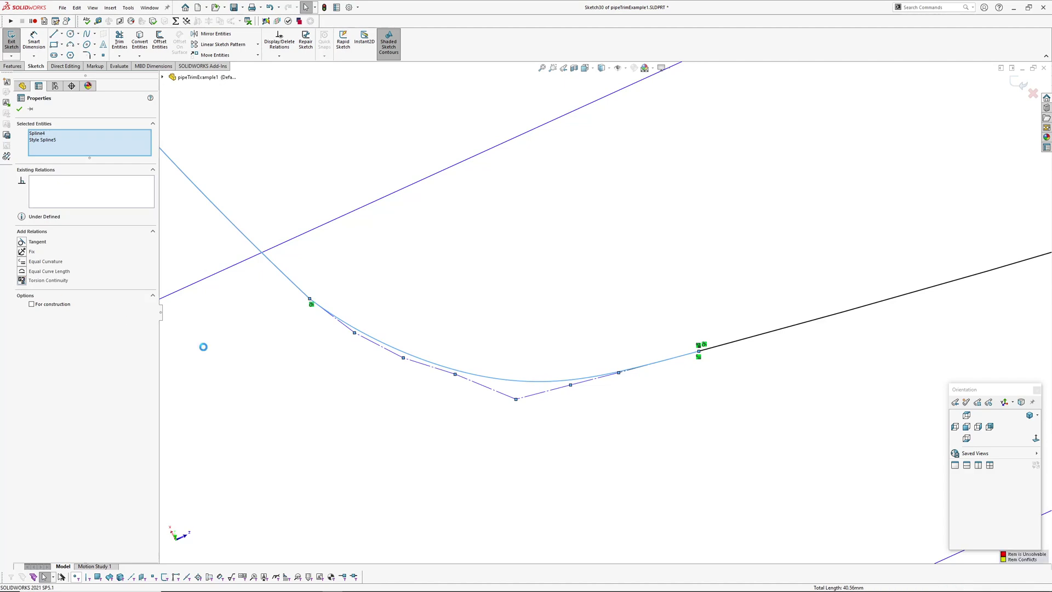
pyautogui.click(337, 427)
# Try an equal relation on the three control polygon segments nearest the converted arc, and undo it.
pyautogui.scroll(-10, 587, 353)
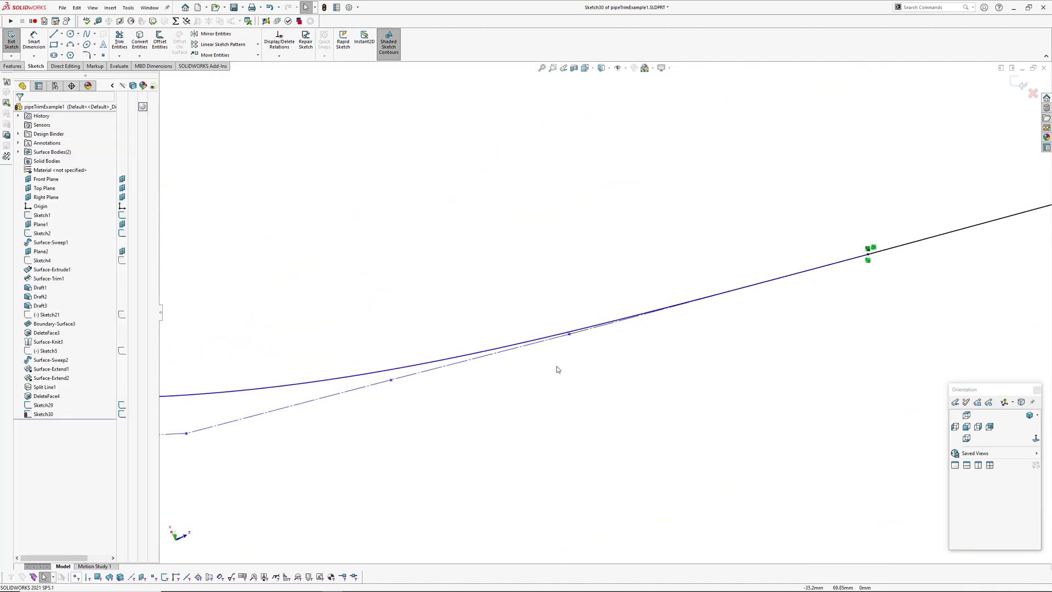
pyautogui.click(582, 318)
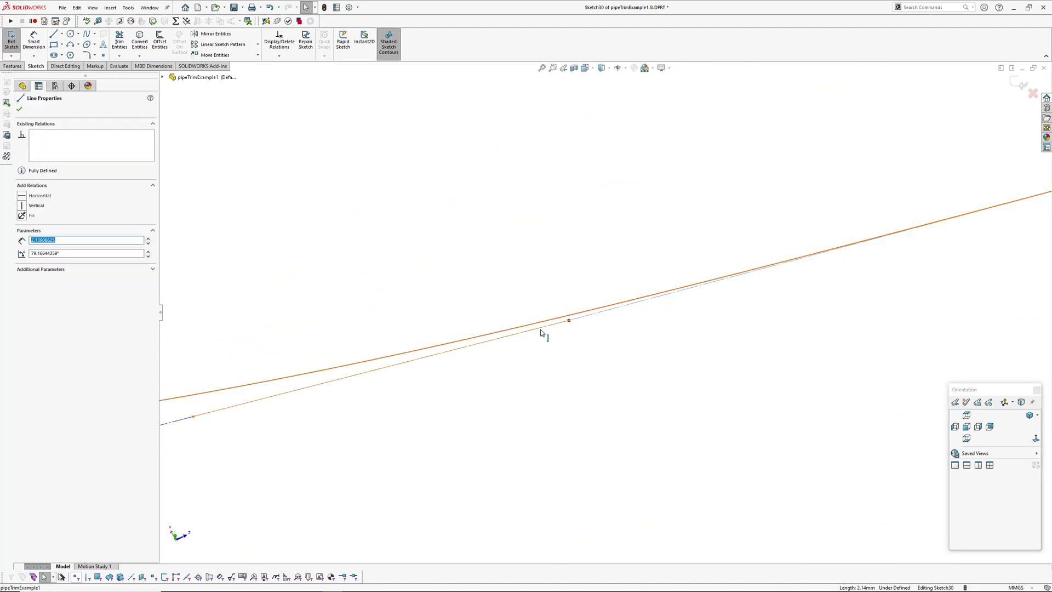
pyautogui.keyDown('ctrl'); pyautogui.click(540, 328); pyautogui.keyUp('ctrl')
pyautogui.scroll(6, 540, 350)
pyautogui.keyDown('ctrl'); pyautogui.moveTo(426, 377); pyautogui.dragTo(503, 360, button='middle'); pyautogui.keyUp('ctrl')
pyautogui.keyDown('ctrl'); pyautogui.click(467, 352); pyautogui.keyUp('ctrl')
pyautogui.scroll(3, 443, 378)
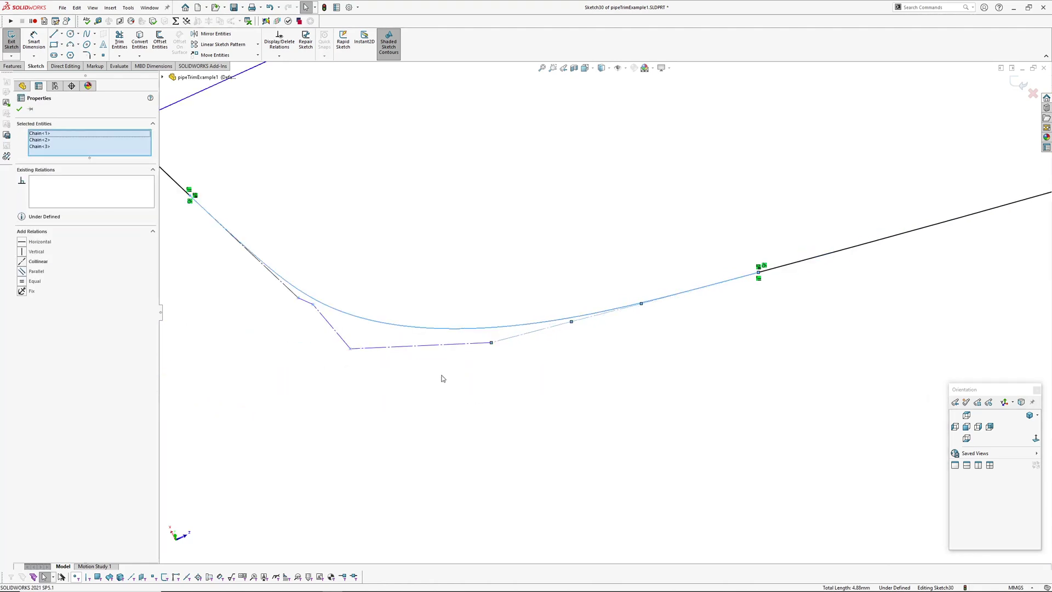
pyautogui.click(22, 282)
pyautogui.hotkey('ctrl', 'z')
pyautogui.press('Escape')
# Try to make the three control polygon segments at the end opposite the converted arc equal in length.
pyautogui.keyDown('ctrl'); pyautogui.moveTo(502, 371); pyautogui.dragTo(689, 433, button='middle'); pyautogui.keyUp('ctrl')
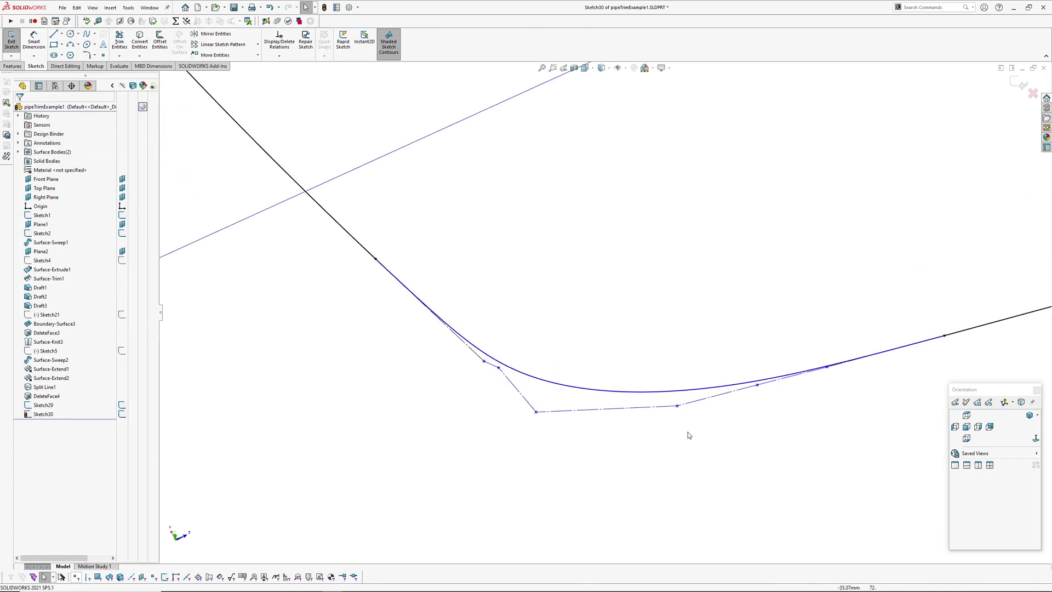
pyautogui.moveTo(374, 251)
pyautogui.mouseDown(button='middle')
pyautogui.moveTo(465, 305)
pyautogui.moveTo(511, 308)
pyautogui.mouseUp(button='middle')
pyautogui.scroll(5, 509, 308)
pyautogui.scroll(-6, 650, 443)
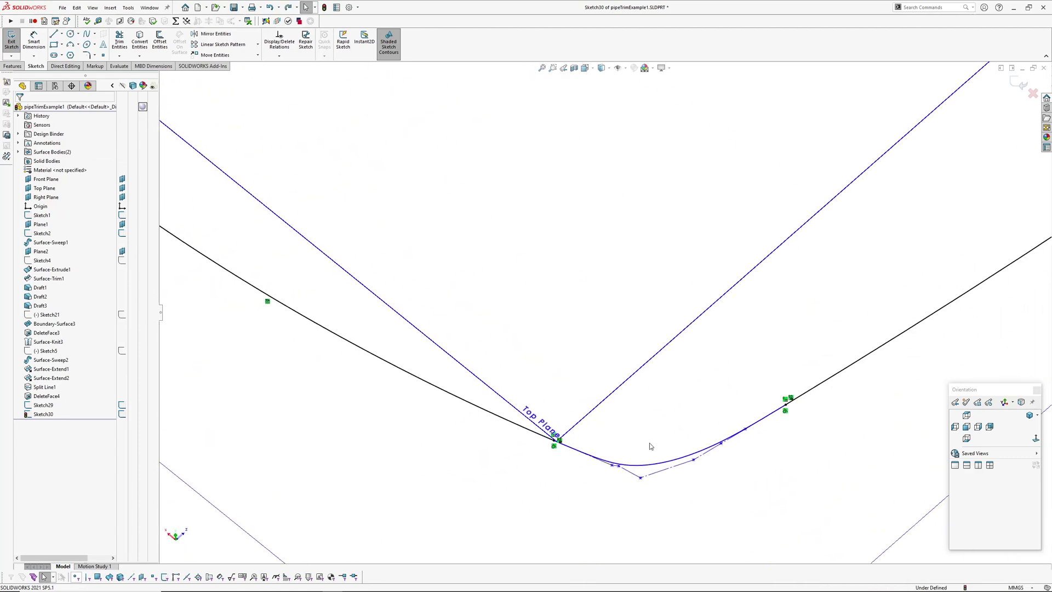
pyautogui.moveTo(567, 393); pyautogui.dragTo(467, 361)
pyautogui.click(463, 349)
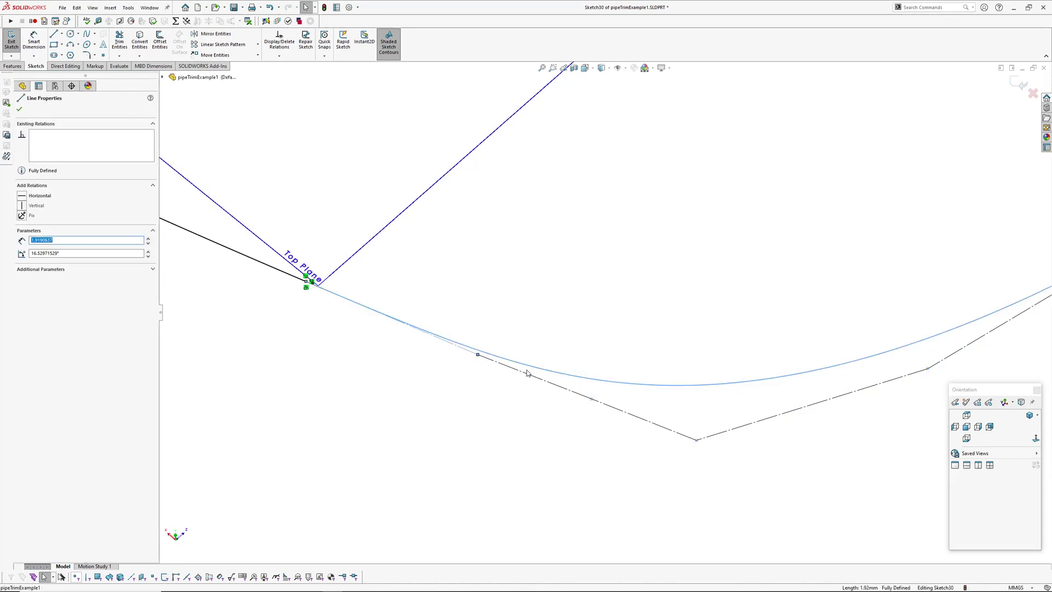
pyautogui.keyDown('ctrl'); pyautogui.click(528, 374); pyautogui.keyUp('ctrl')
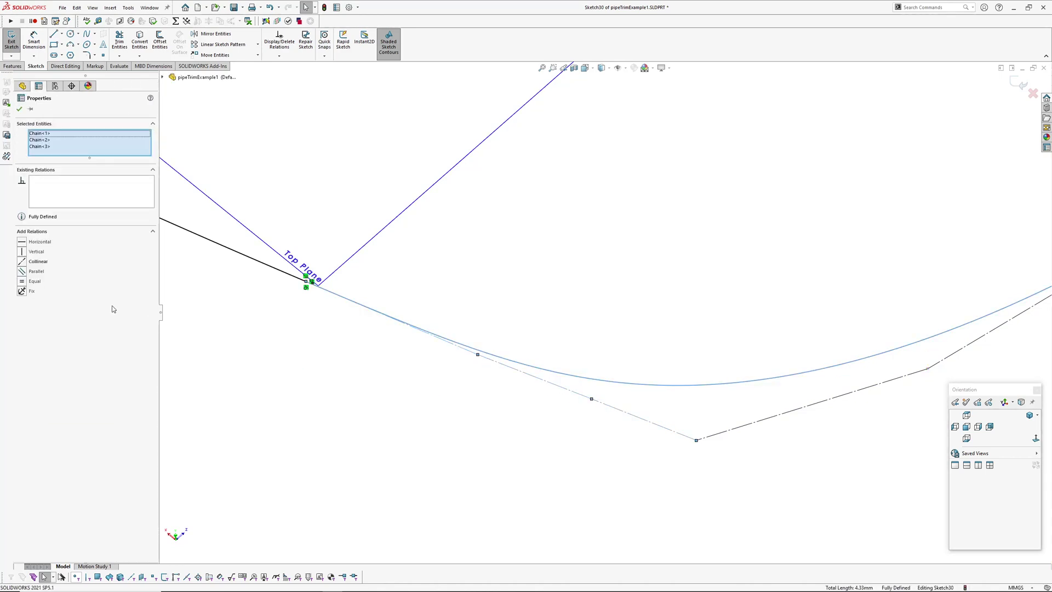
pyautogui.click(24, 284)
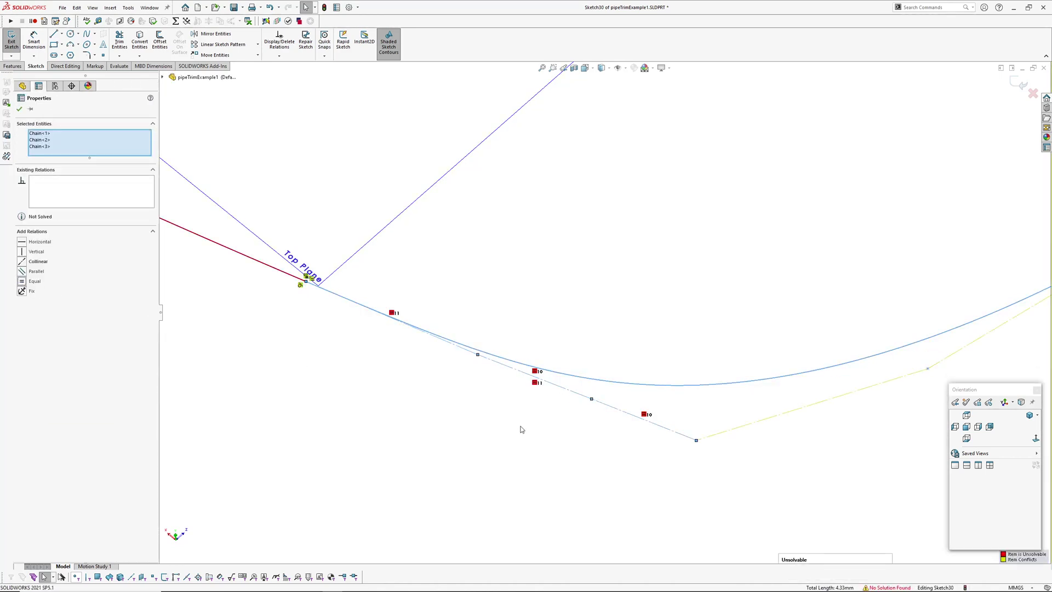
# Undo the equal relation on the three control polygon segments at the end opposite the converted arc.
pyautogui.click(562, 412)
pyautogui.hotkey('ctrl', 'z')
pyautogui.scroll(-3, 669, 371)
pyautogui.scroll(4, 745, 371)
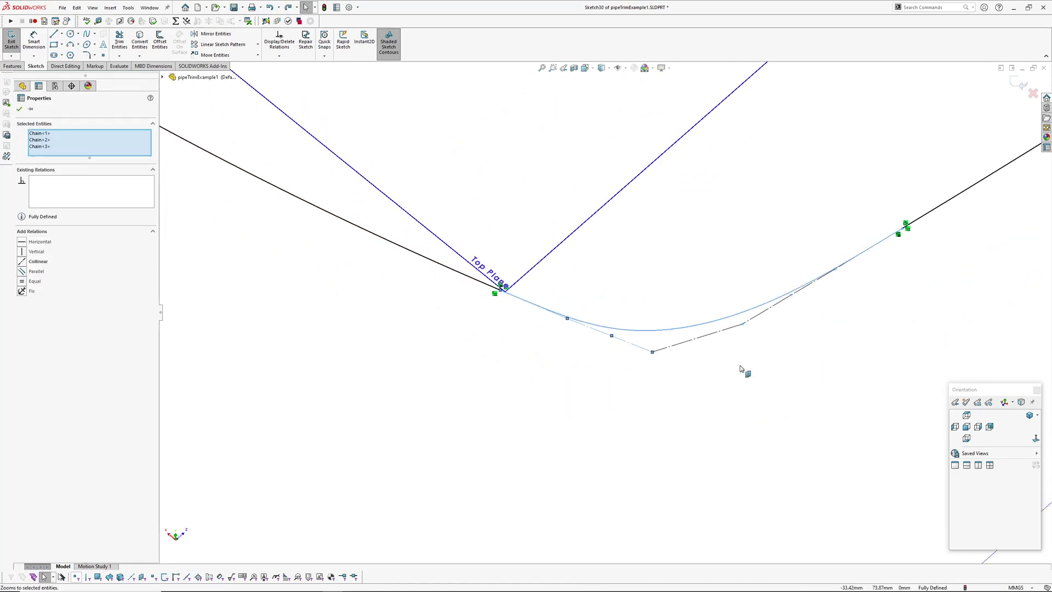
# Move the style spline's lowest control vertex slightly toward the spline end opposite the converted arc.
pyautogui.click(710, 386)
pyautogui.press('Escape')
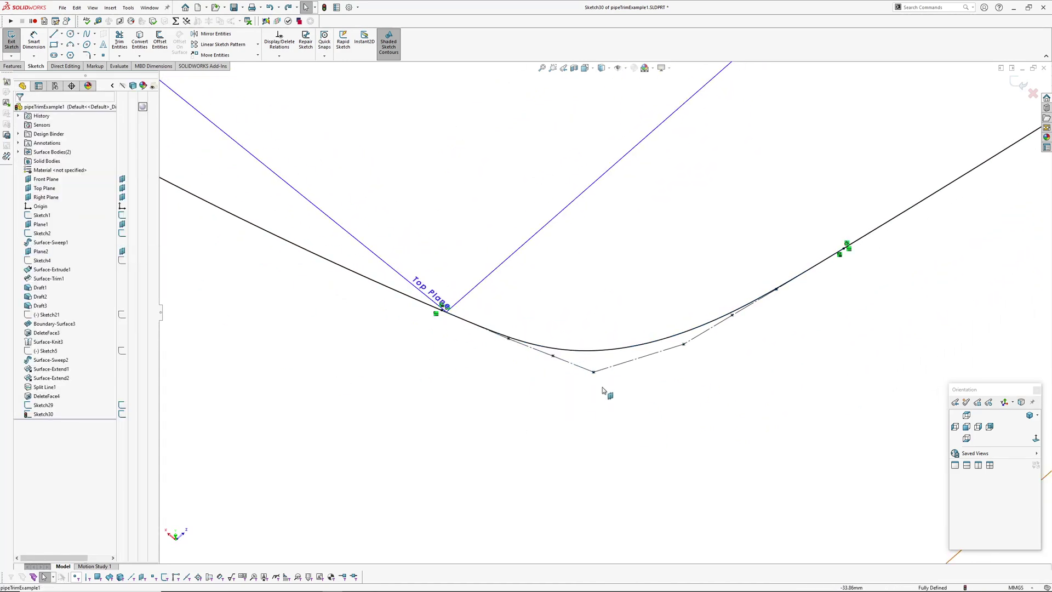
pyautogui.moveTo(594, 372)
pyautogui.mouseDown()
pyautogui.moveTo(592, 384)
pyautogui.moveTo(543, 351)
pyautogui.moveTo(576, 369)
pyautogui.mouseUp()
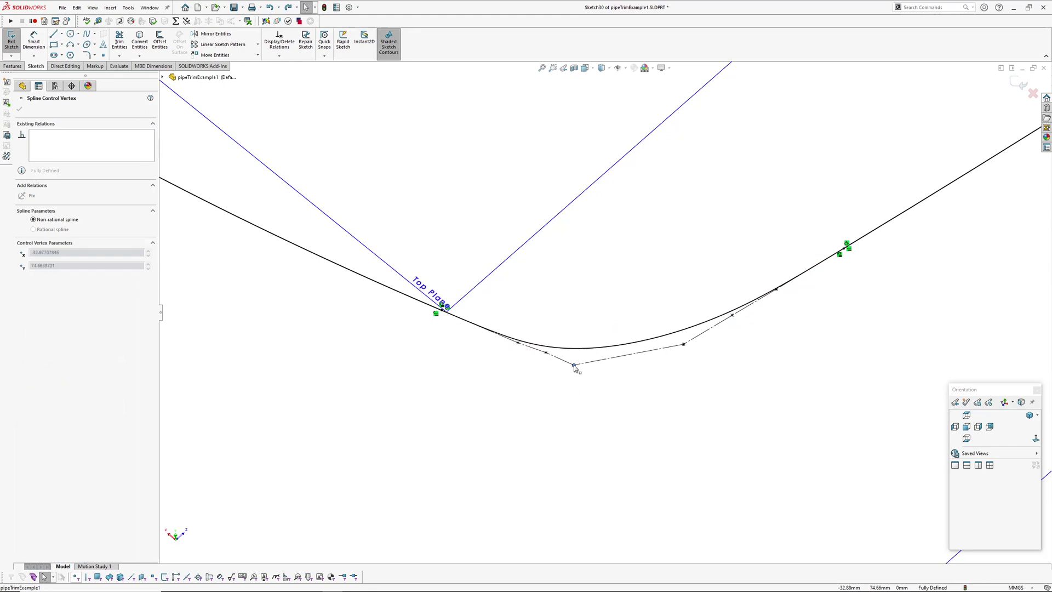
pyautogui.click(550, 400)
# Try to dimension the distance from the spline endpoint opposite the converted arc to its nearest control vertex as 2 mm.
pyautogui.click(35, 41)
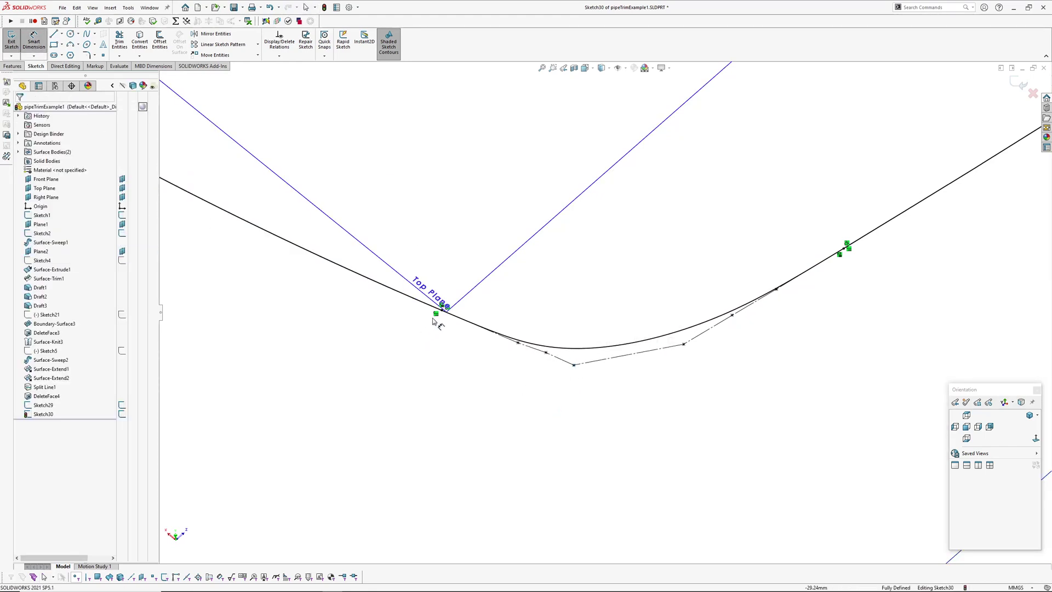
pyautogui.click(518, 343)
pyautogui.click(442, 309)
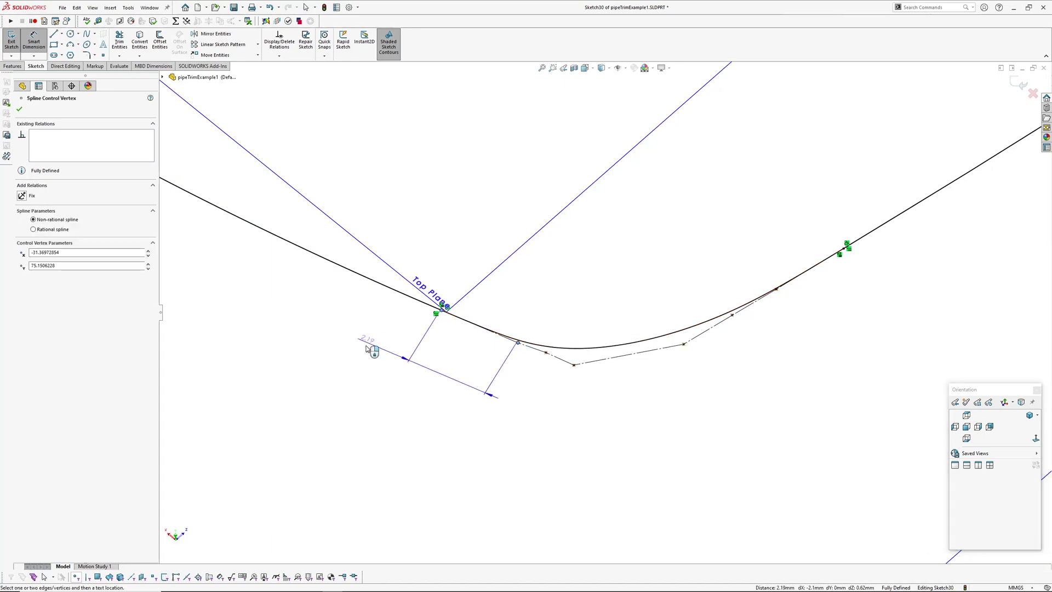
pyautogui.click(344, 345)
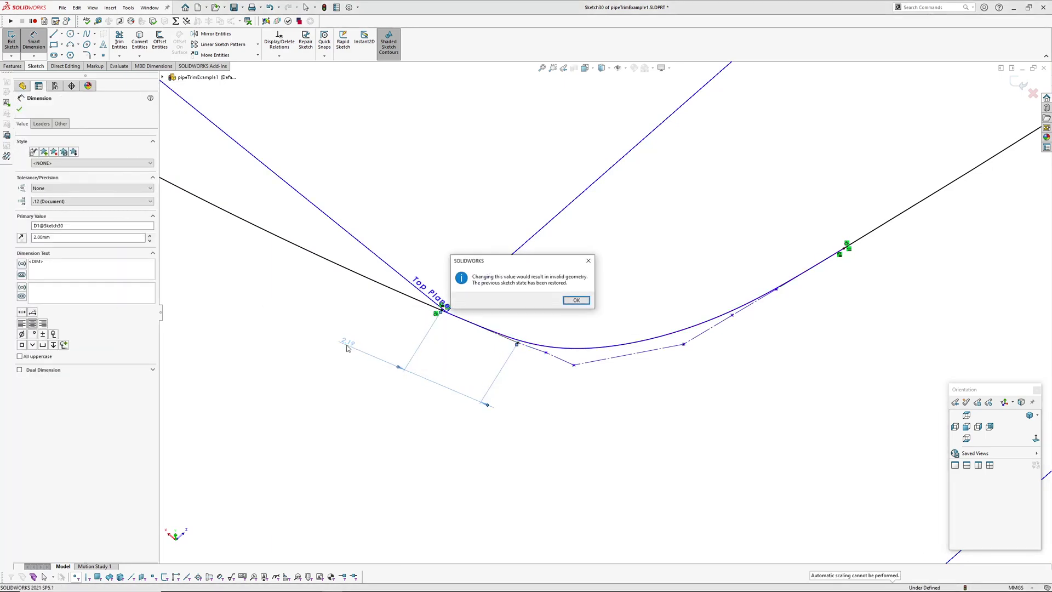
pyautogui.click(581, 301)
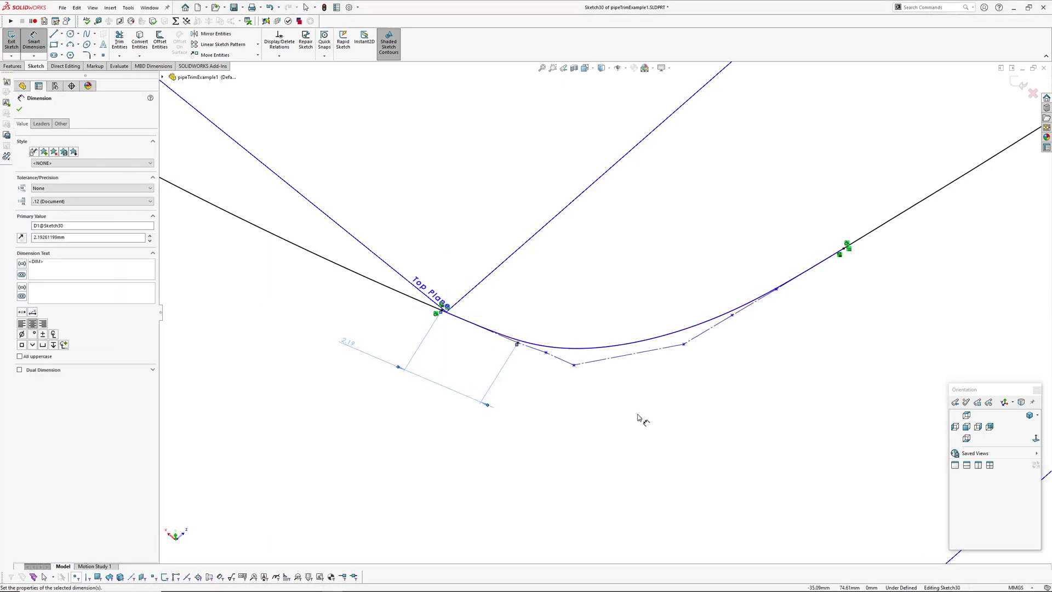
pyautogui.scroll(2, 658, 404)
pyautogui.press('Escape')
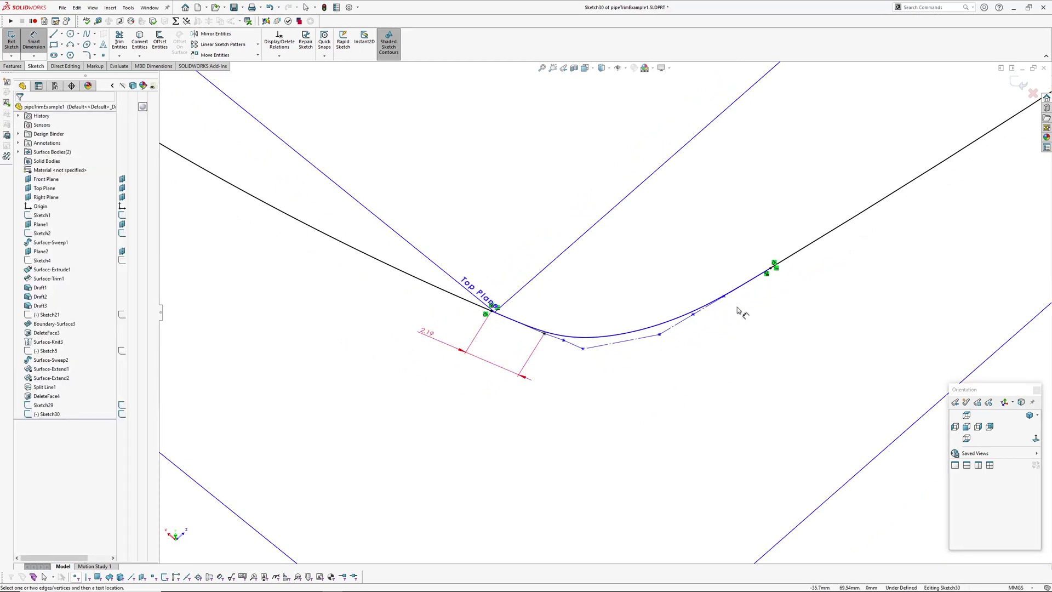
pyautogui.scroll(-3, 740, 313)
pyautogui.press('Escape')
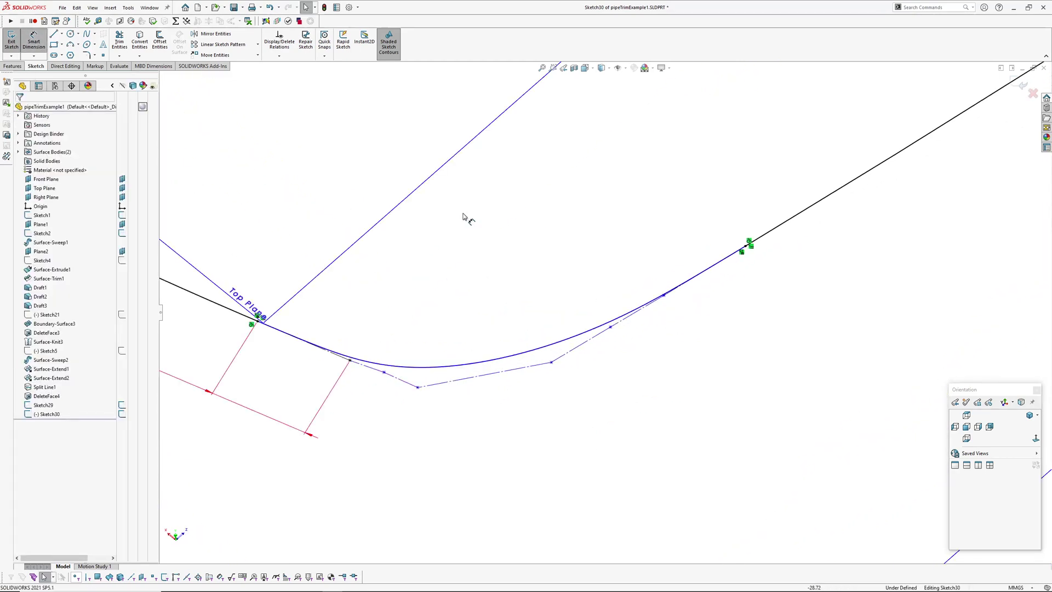
# Hide the reference planes around the style spline.
pyautogui.scroll(4, 635, 353)
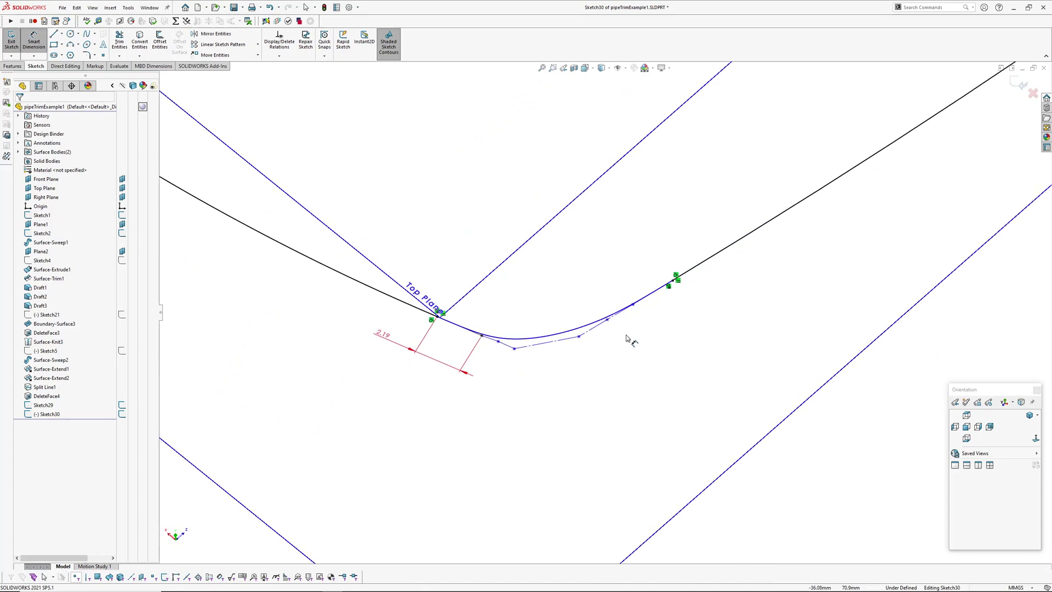
pyautogui.keyDown('ctrl'); pyautogui.moveTo(628, 338); pyautogui.dragTo(603, 376, button='middle'); pyautogui.keyUp('ctrl')
pyautogui.hotkey('ctrl', 'h')
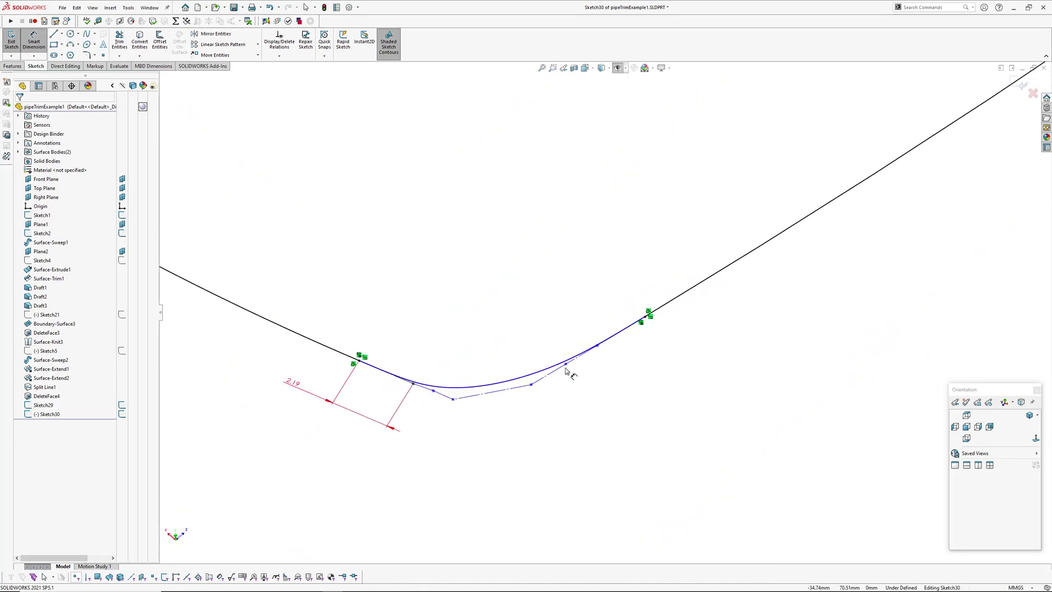
pyautogui.moveTo(562, 348)
pyautogui.mouseDown(button='middle')
pyautogui.moveTo(569, 371)
pyautogui.moveTo(565, 355)
pyautogui.mouseUp(button='middle')
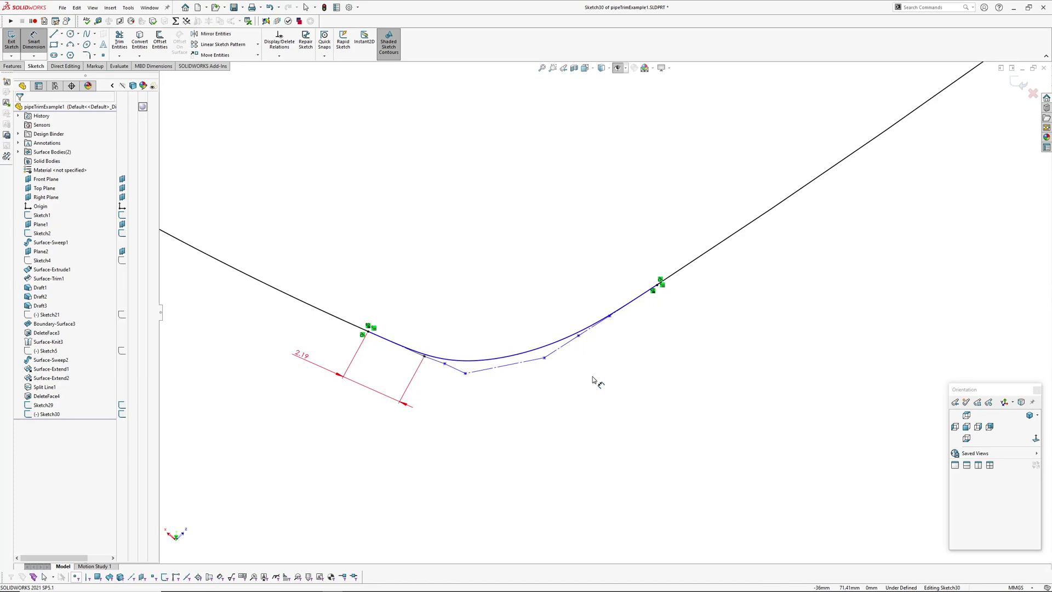
# Delete the distance dimension at the spline end opposite the converted arc.
pyautogui.click(303, 356)
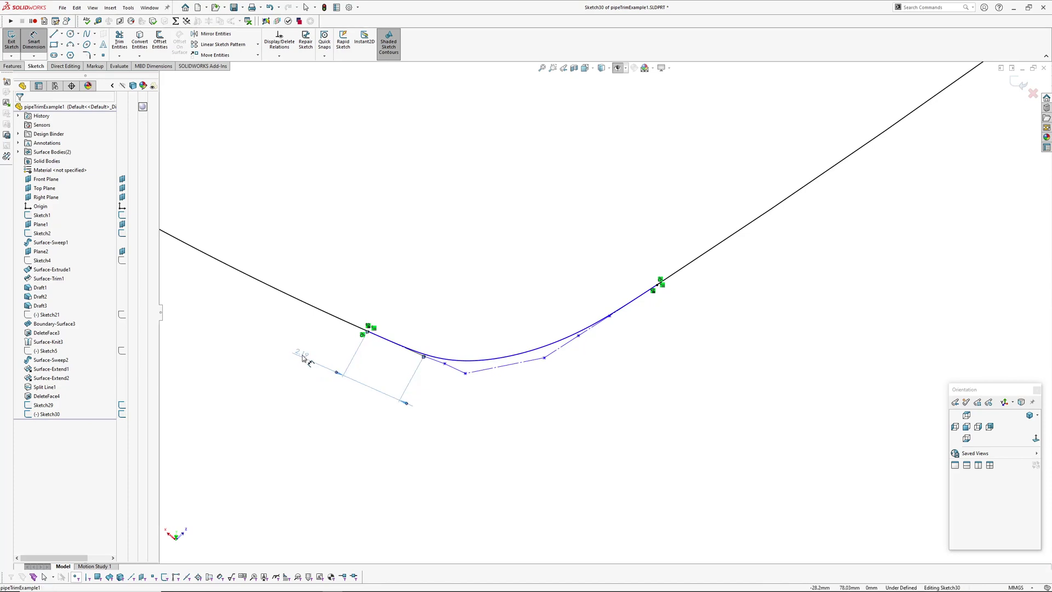
pyautogui.press('Delete')
pyautogui.scroll(-2, 613, 369)
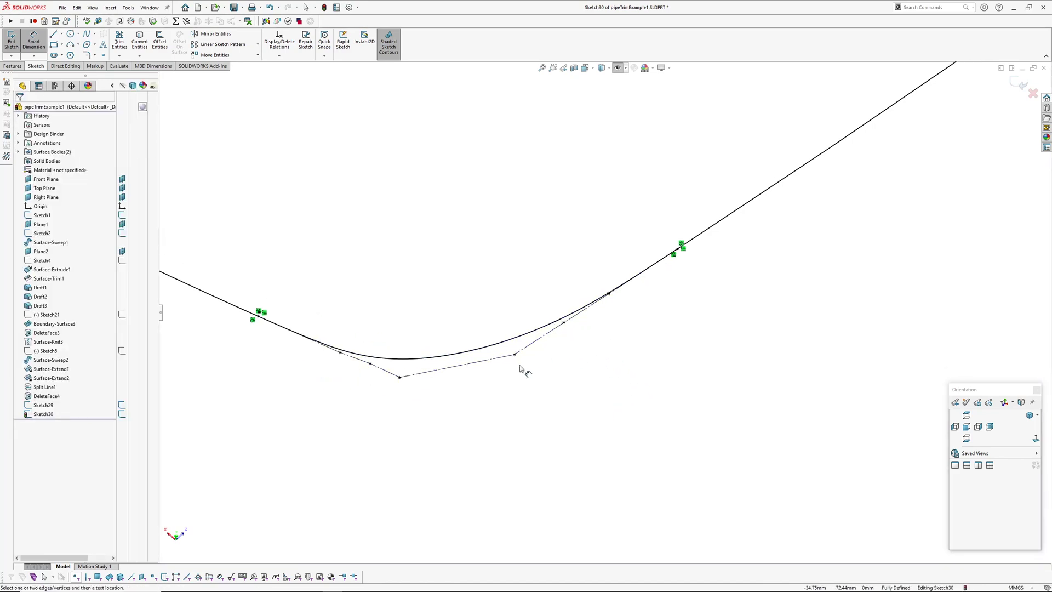
# Move the inner control vertex on the converted arc's side slightly toward that end of the spline.
pyautogui.press('Escape')
pyautogui.moveTo(514, 355)
pyautogui.mouseDown()
pyautogui.moveTo(507, 366)
pyautogui.moveTo(517, 353)
pyautogui.mouseUp()
pyautogui.click(318, 206)
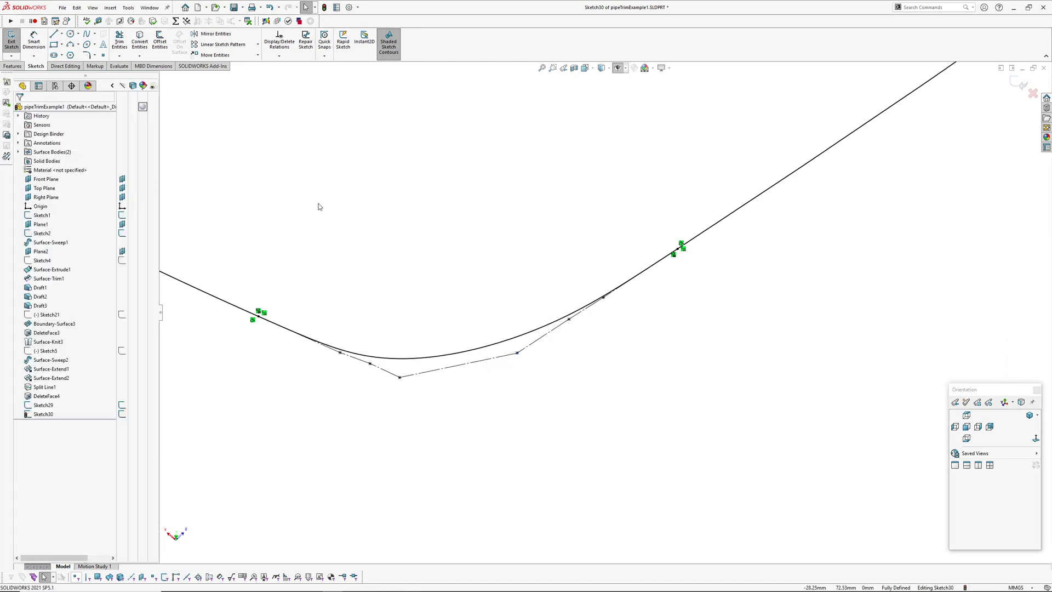
# Try a 2 mm dimension between the spline endpoint at the converted arc and its nearest control vertex, and delete it.
pyautogui.click(33, 42)
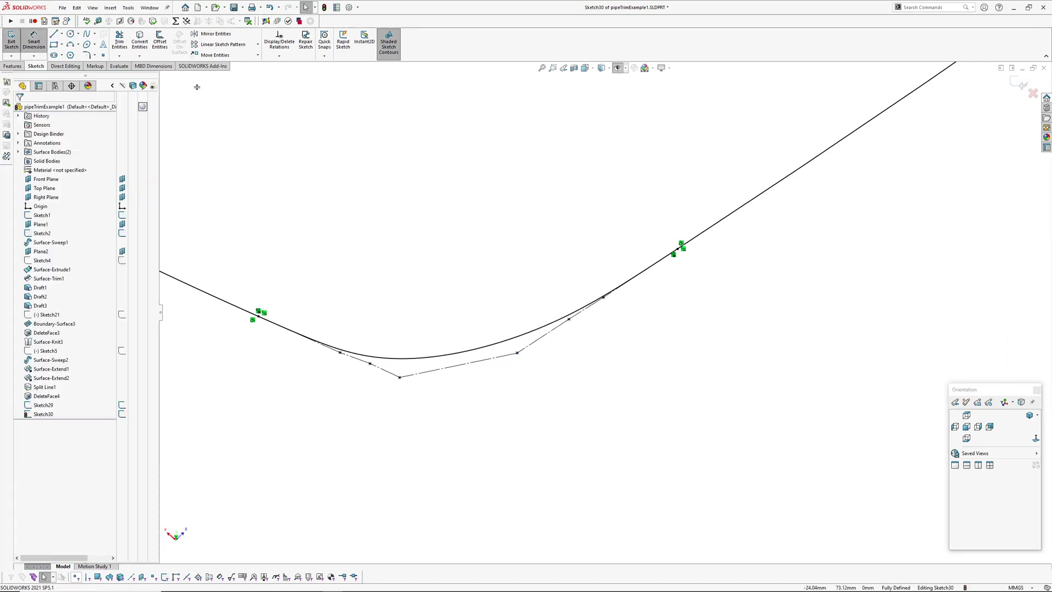
pyautogui.click(604, 298)
pyautogui.click(678, 250)
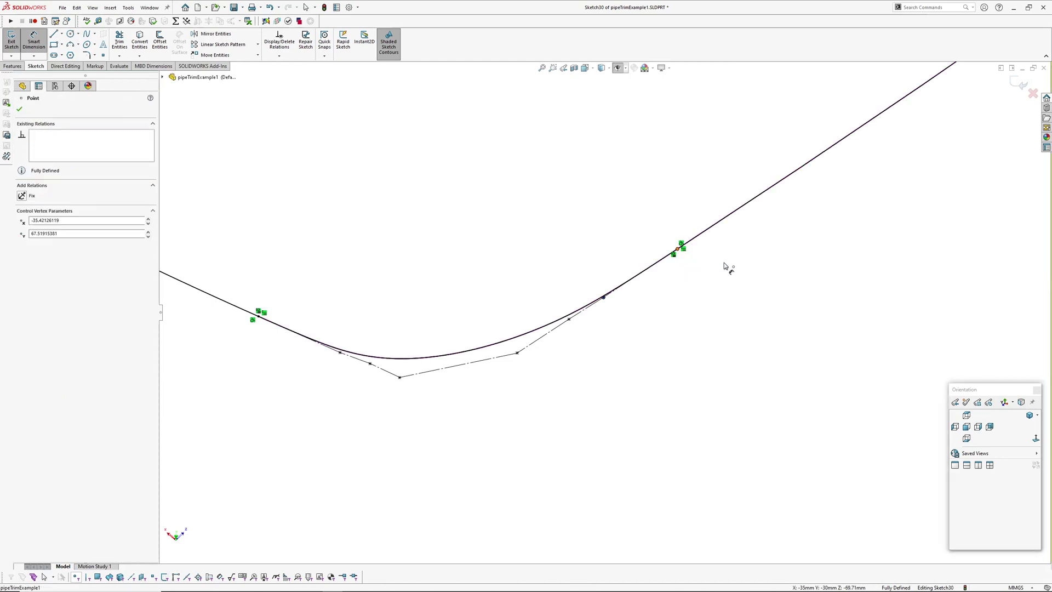
pyautogui.click(766, 264)
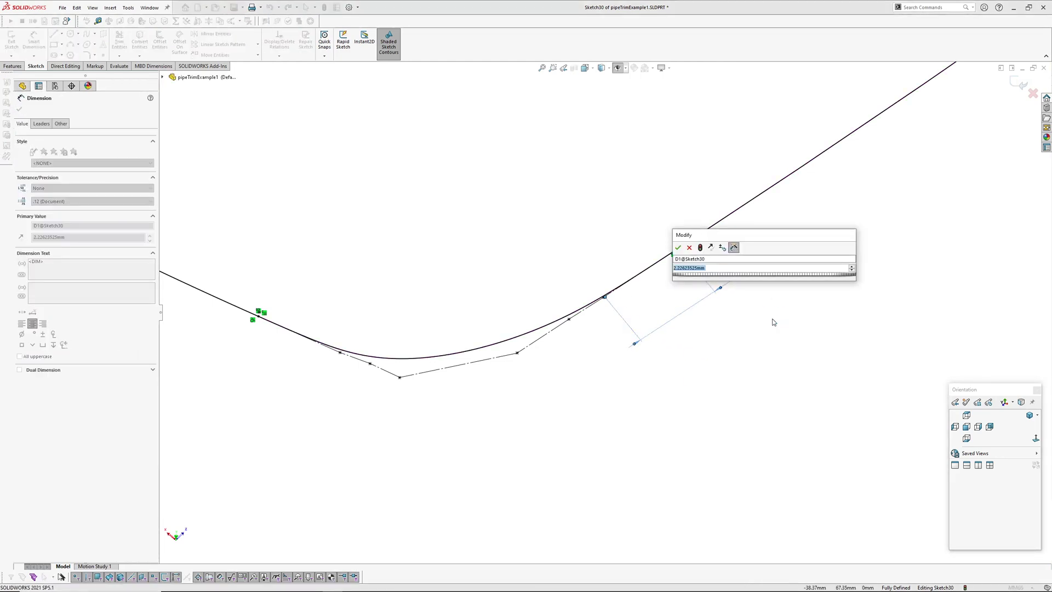
pyautogui.write('2')
pyautogui.press('Return')
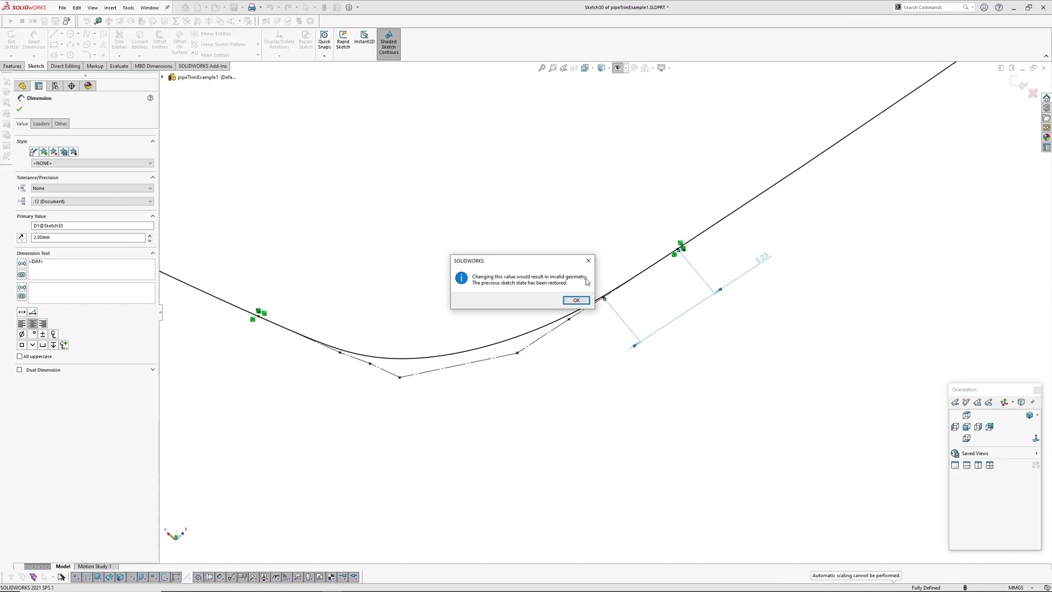
pyautogui.click(576, 301)
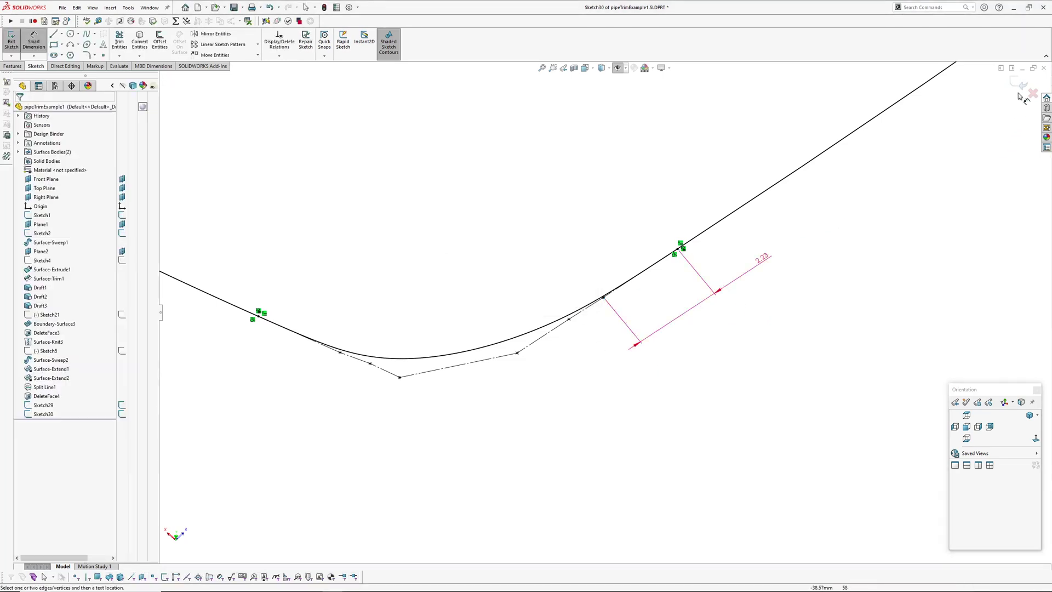
pyautogui.click(763, 258)
pyautogui.press('Delete')
# Rebuild the model and reopen Sketch30 for editing.
pyautogui.hotkey('ctrl', 'b')
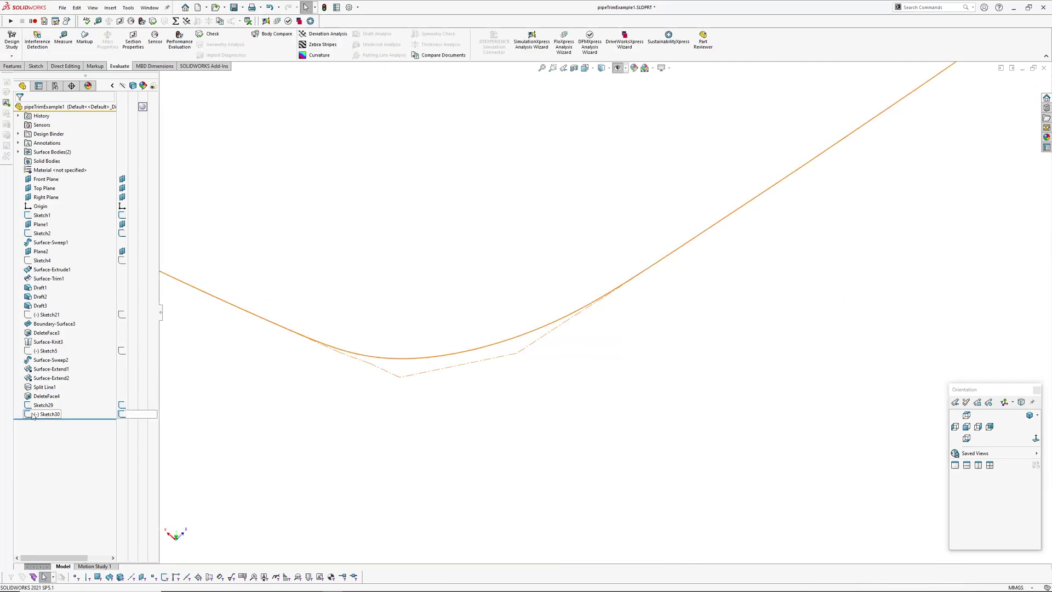
pyautogui.click(37, 415)
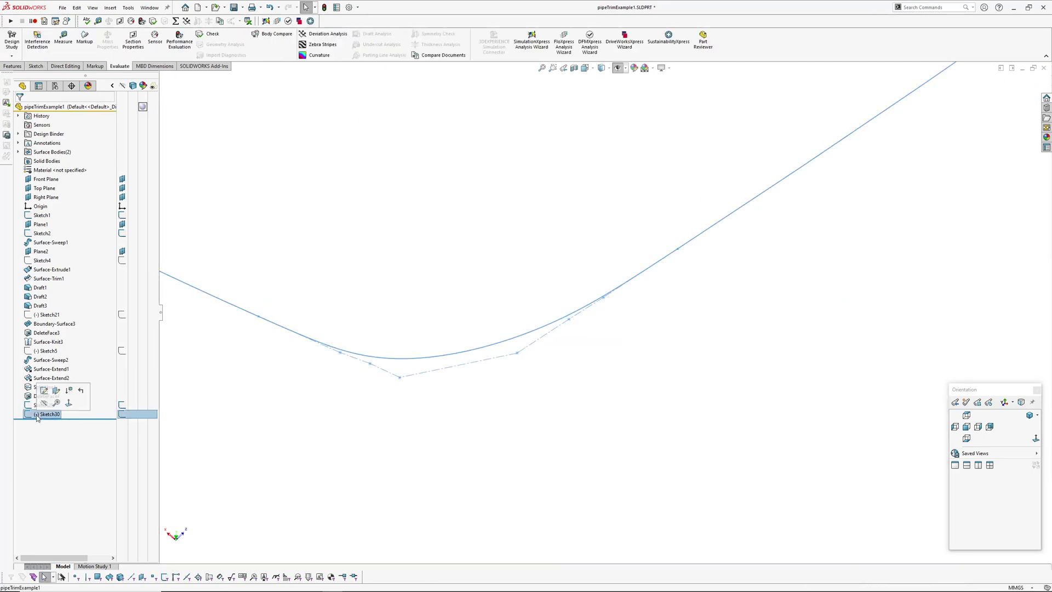
pyautogui.click(43, 393)
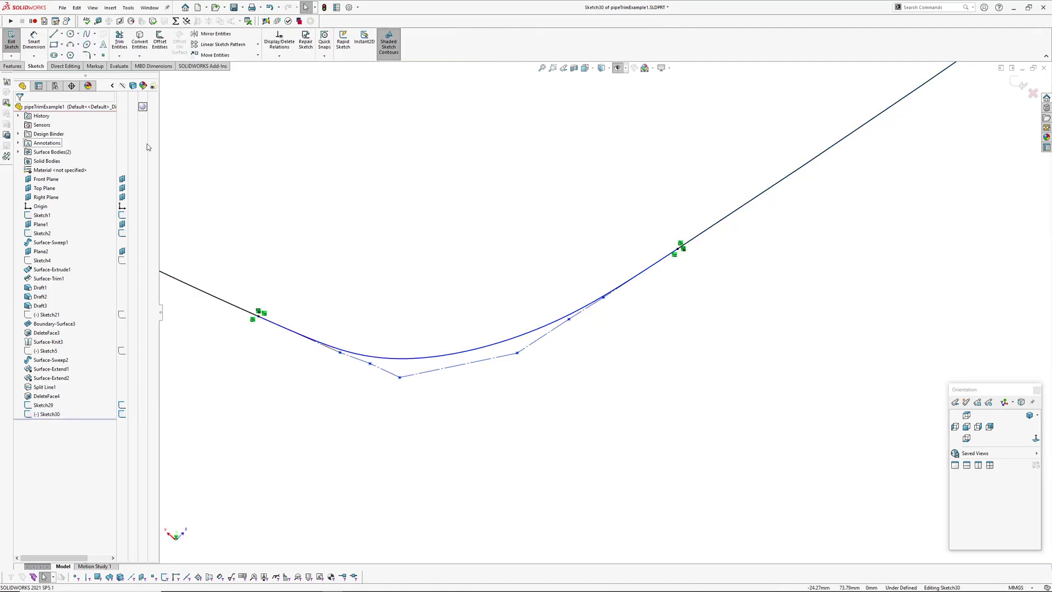
# Dimension the distance between the spline endpoint at the converted arc and its nearest control vertex, and try to set it to 2 mm.
pyautogui.scroll(-3, 606, 315)
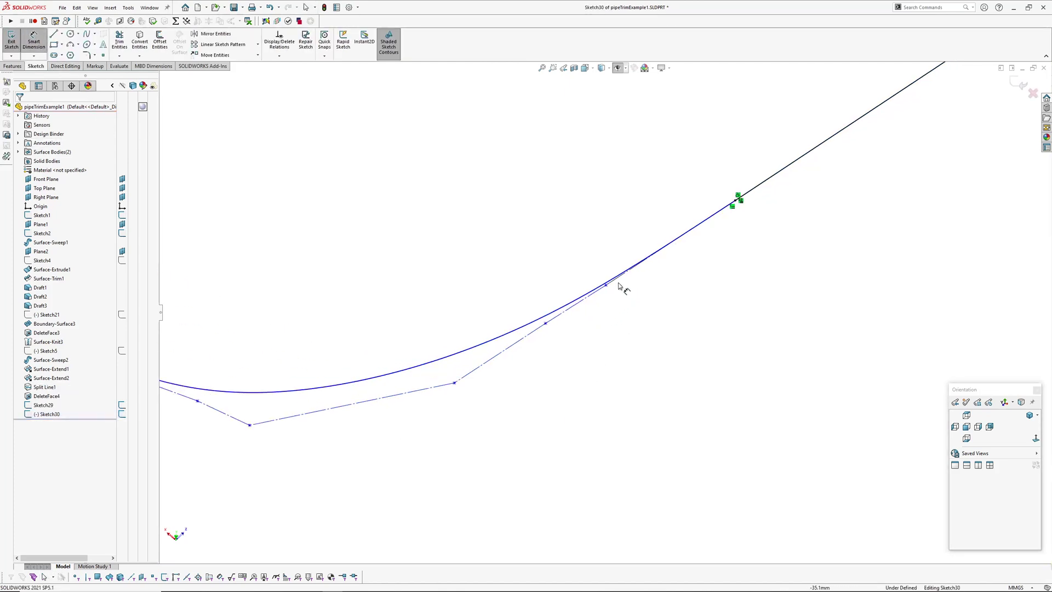
pyautogui.click(732, 207)
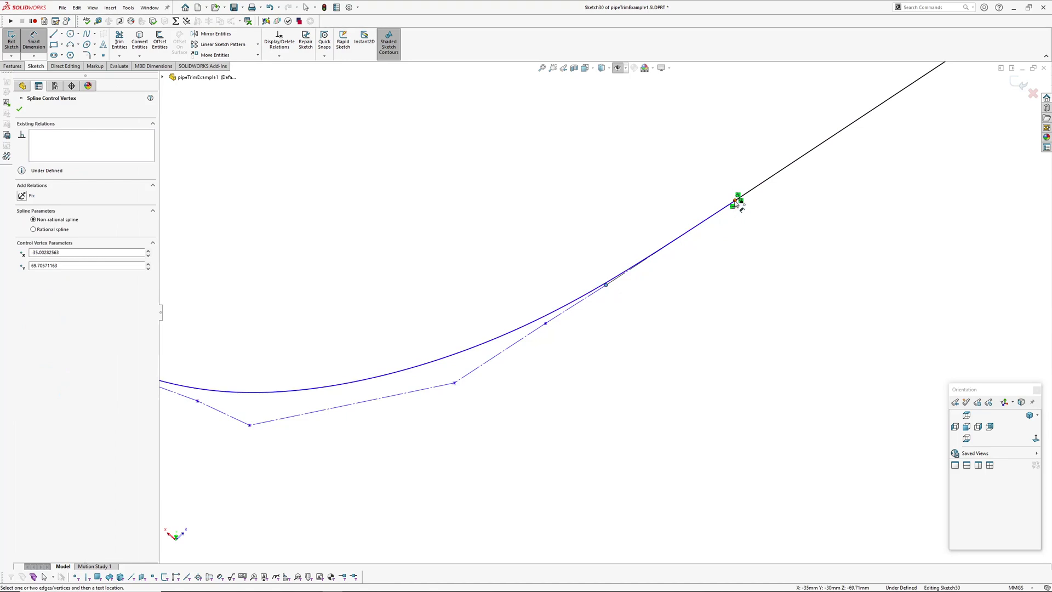
pyautogui.click(738, 203)
pyautogui.click(849, 228)
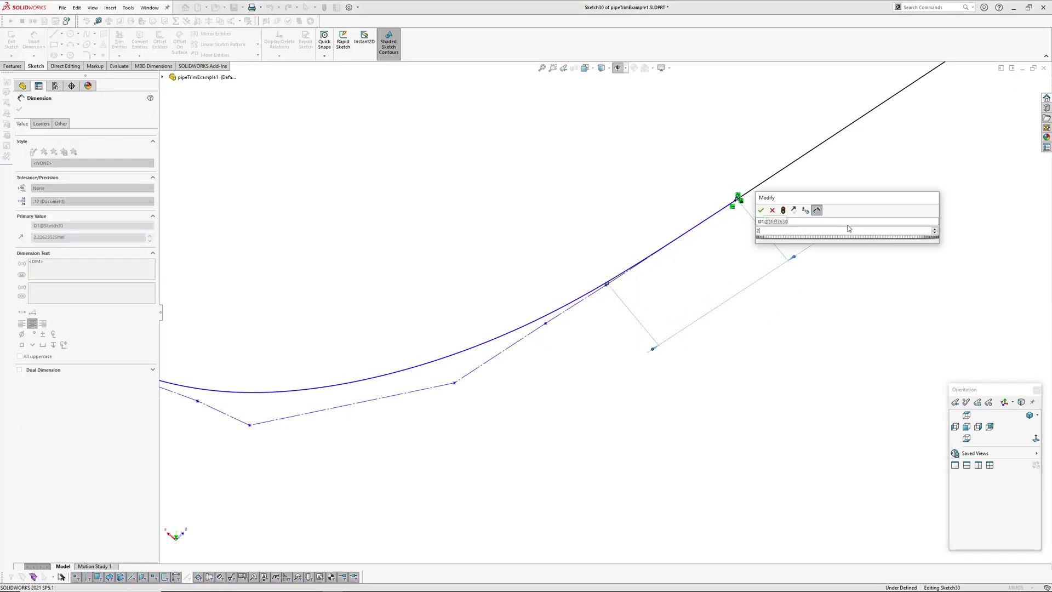
pyautogui.write('2')
pyautogui.press('Return')
pyautogui.click(576, 300)
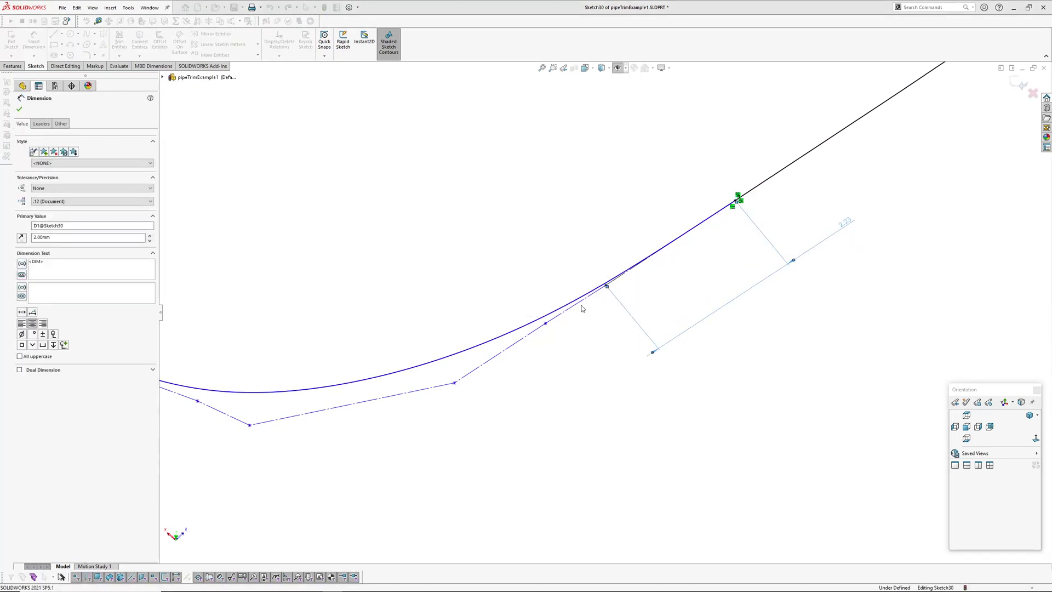
pyautogui.click(616, 375)
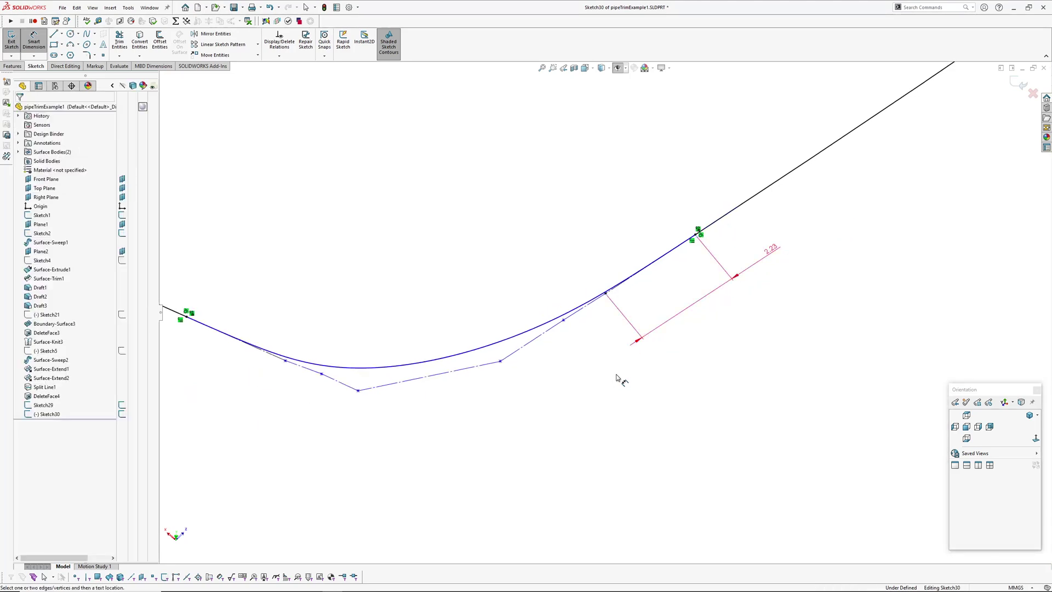
# Examine the style spline's control polygon and its transitions into the converted curves from several view angles.
pyautogui.keyDown('ctrl'); pyautogui.moveTo(567, 376); pyautogui.dragTo(612, 404, button='middle'); pyautogui.keyUp('ctrl')
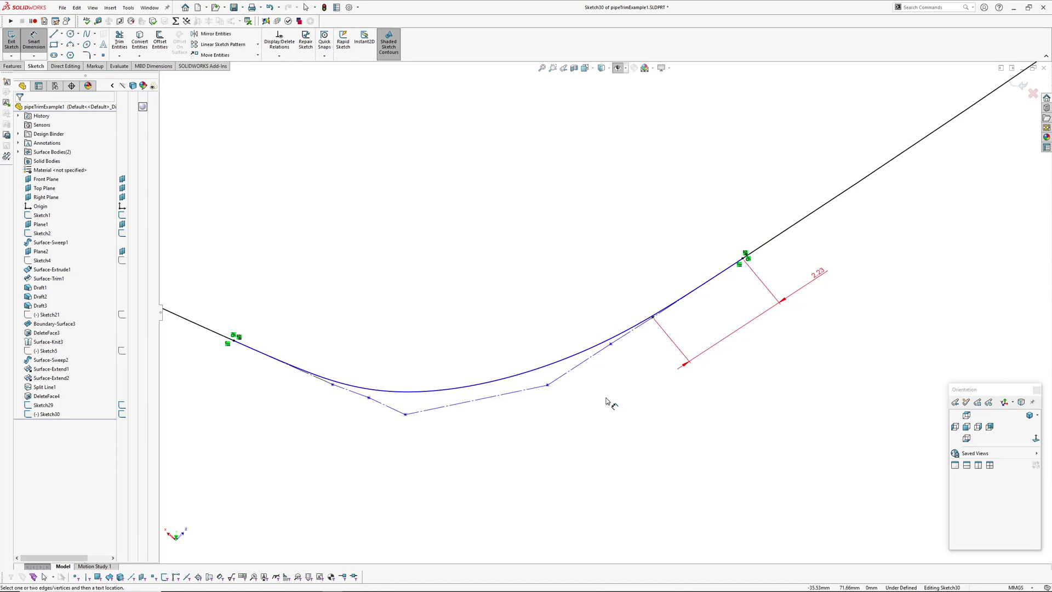
pyautogui.scroll(5, 608, 403)
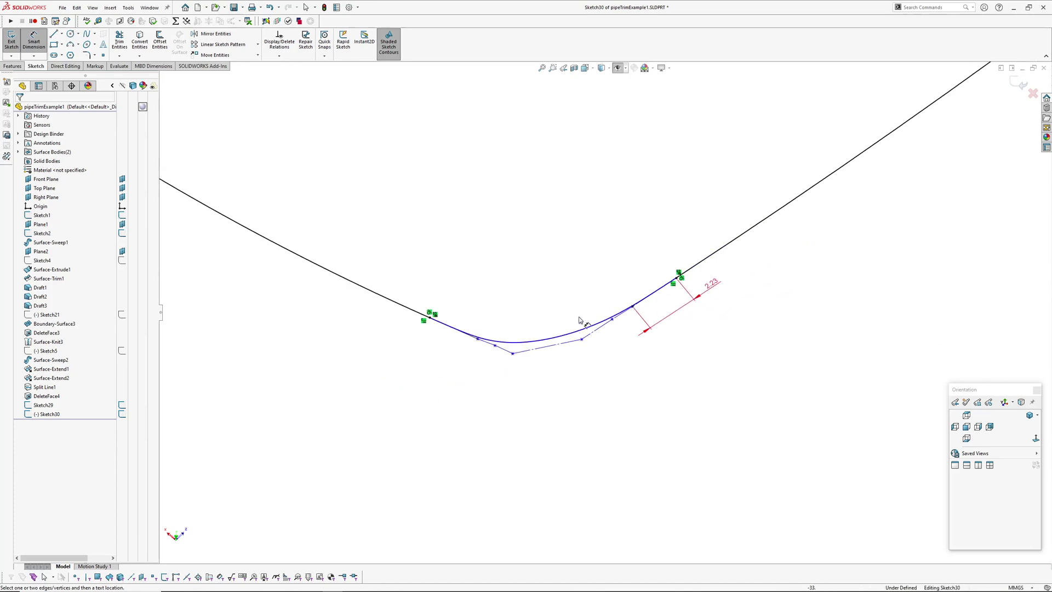
pyautogui.click(60, 354)
pyautogui.hotkey('ctrl', '8')
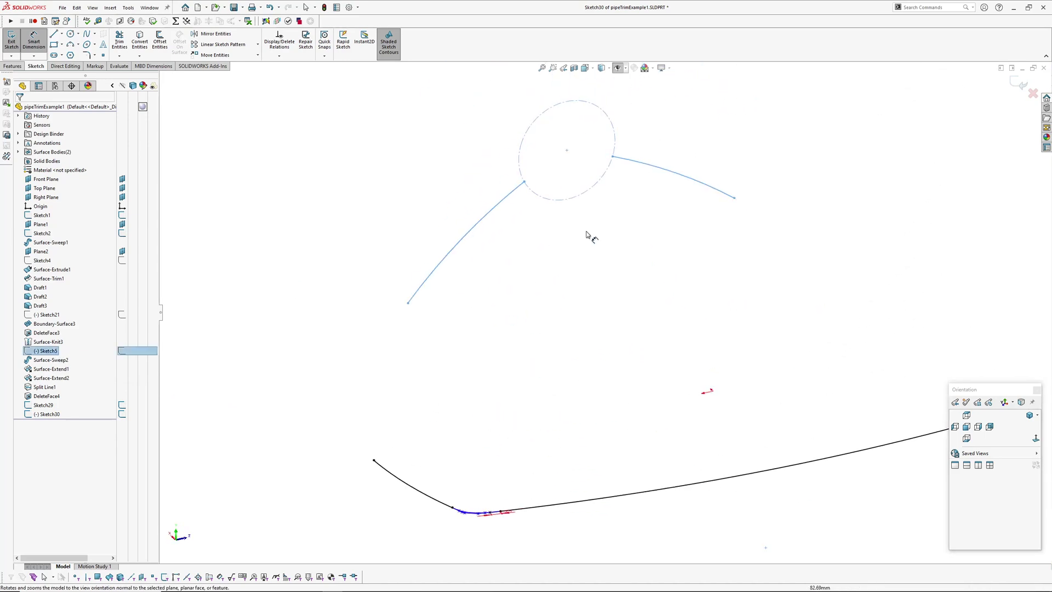
pyautogui.scroll(1, 531, 241)
pyautogui.moveTo(533, 237)
pyautogui.mouseDown(button='middle')
pyautogui.moveTo(521, 235)
pyautogui.moveTo(523, 331)
pyautogui.mouseUp(button='middle')
pyautogui.scroll(-3, 544, 350)
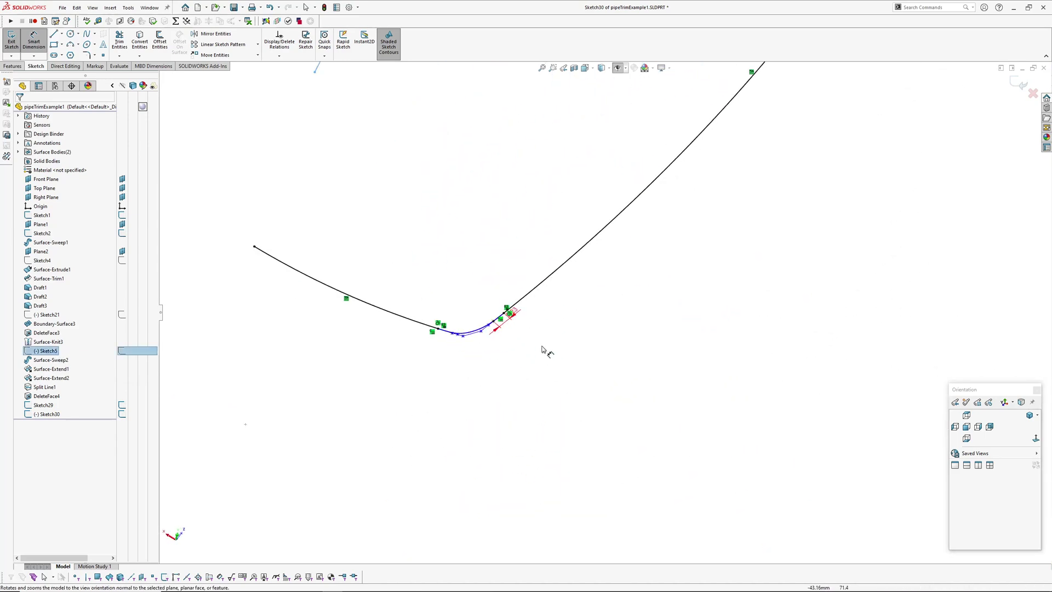
pyautogui.scroll(-3, 543, 351)
pyautogui.scroll(-3, 533, 364)
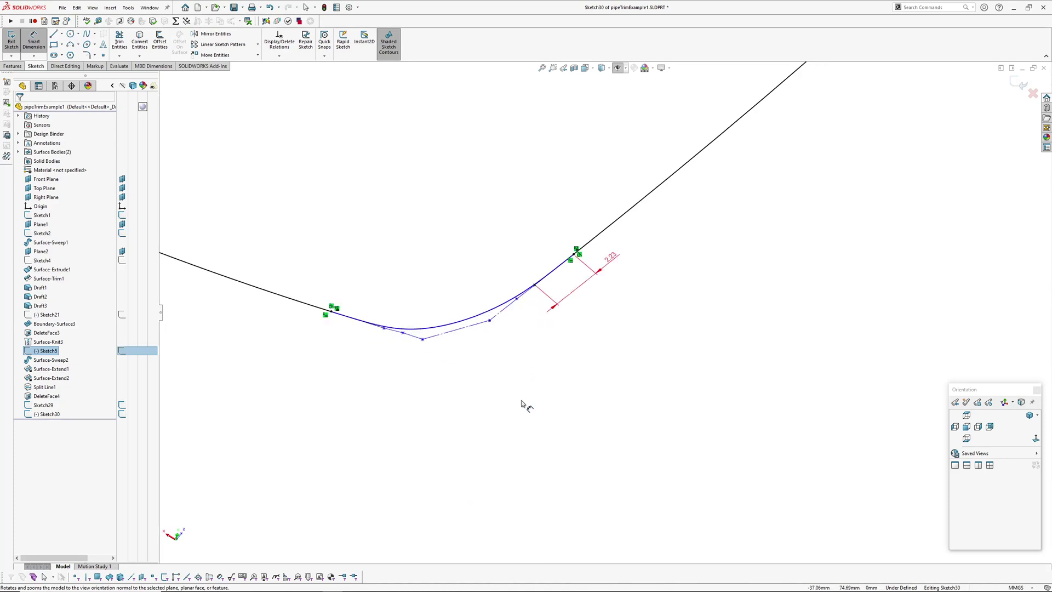
pyautogui.keyDown('ctrl'); pyautogui.moveTo(523, 406); pyautogui.dragTo(562, 422, button='middle'); pyautogui.keyUp('ctrl')
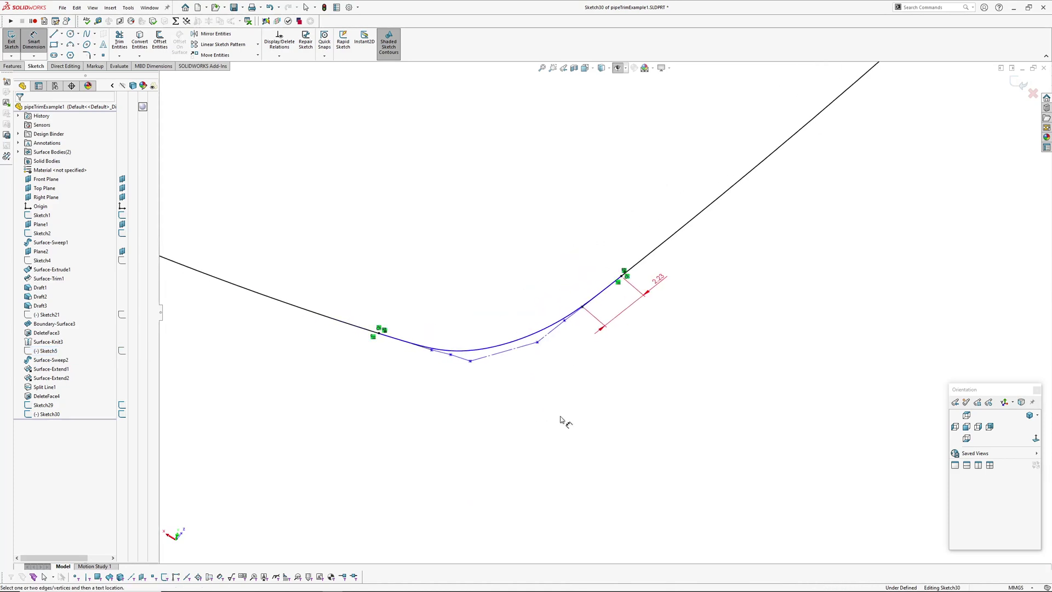
pyautogui.moveTo(555, 399)
pyautogui.mouseDown(button='middle')
pyautogui.moveTo(591, 390)
pyautogui.moveTo(568, 329)
pyautogui.moveTo(567, 393)
pyautogui.moveTo(570, 268)
pyautogui.mouseUp(button='middle')
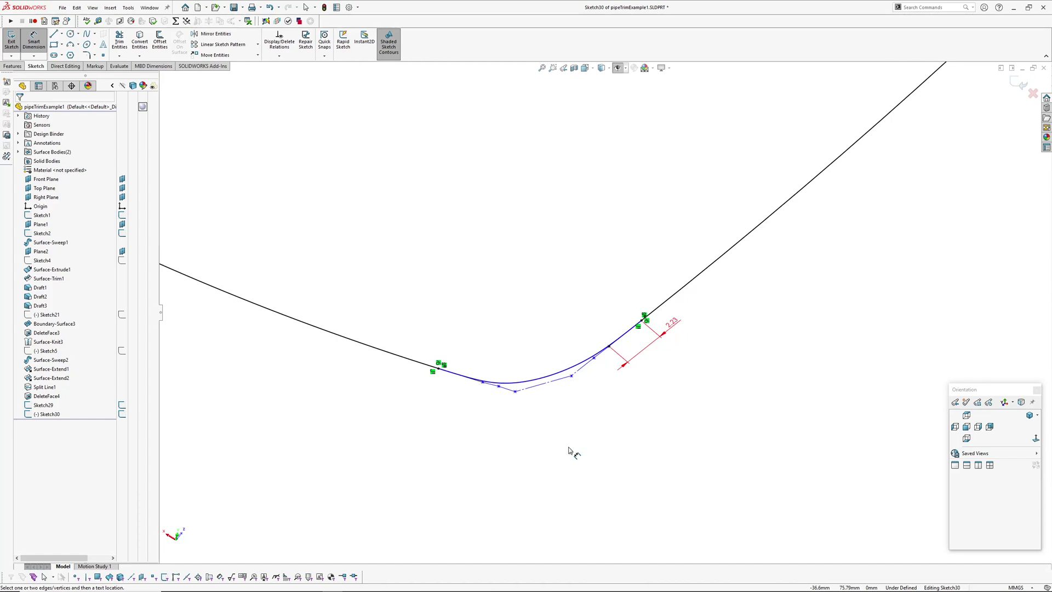
pyautogui.keyDown('ctrl'); pyautogui.moveTo(573, 420); pyautogui.dragTo(548, 387, button='middle'); pyautogui.keyUp('ctrl')
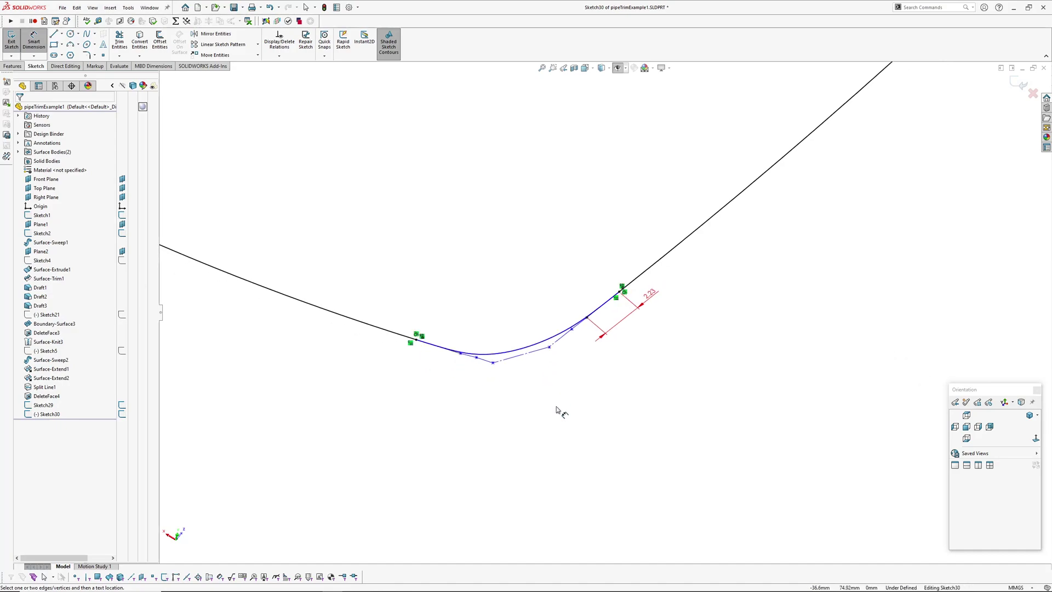